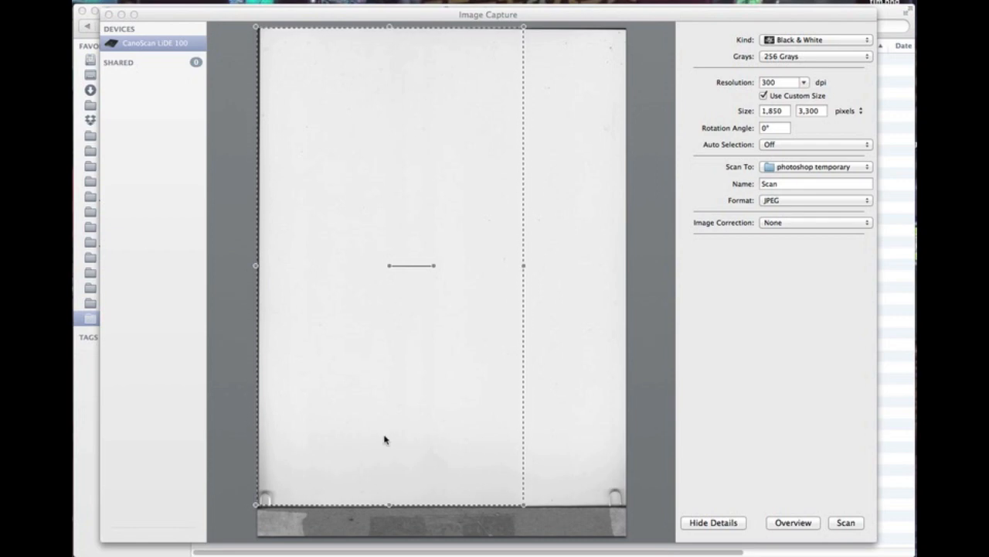
Move the 1,850 by 3,300 pixel scan area around the scanner bed and return it to the bed's upper-left corner
left_click(378, 412)
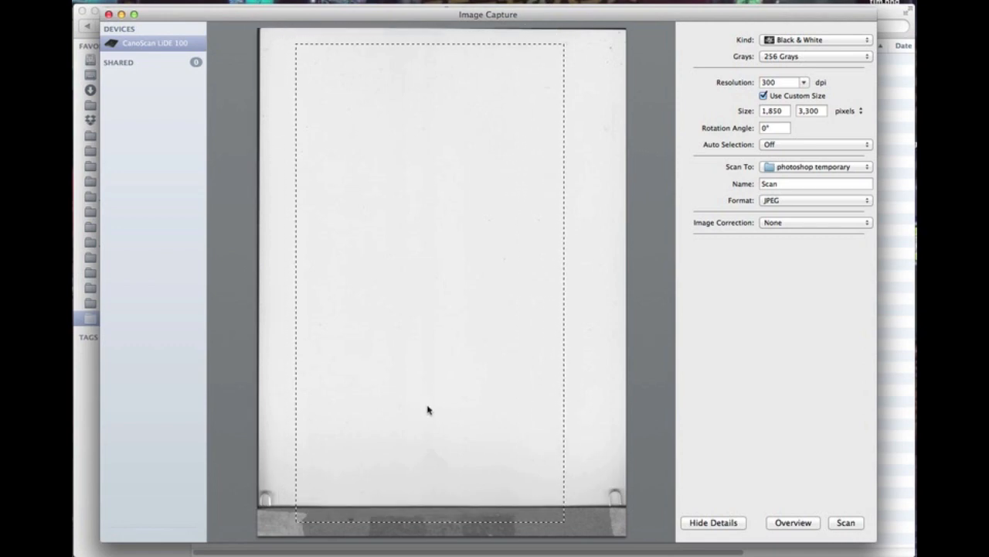
mouse_move(422, 399)
left_mouse_down()
mouse_move(461, 432)
mouse_move(451, 410)
mouse_move(471, 420)
mouse_move(435, 391)
left_mouse_up()
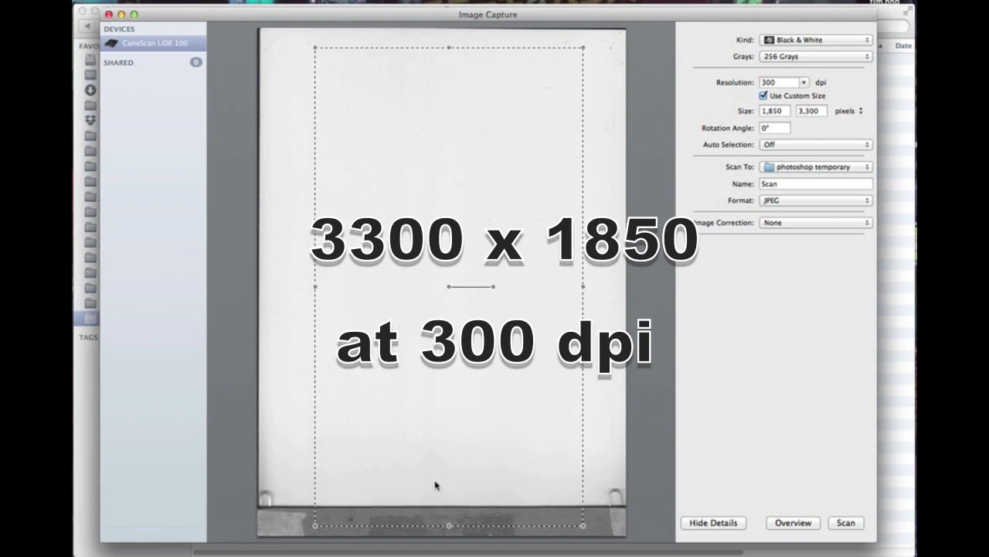
left_click_drag(463, 424, 407, 426)
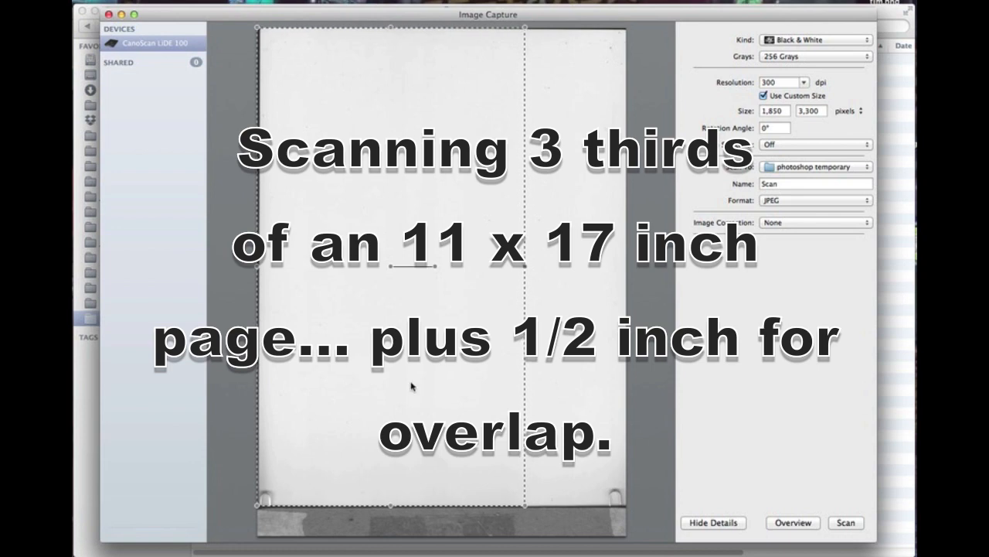
Name the scan ME2.1.1
double_click(781, 186)
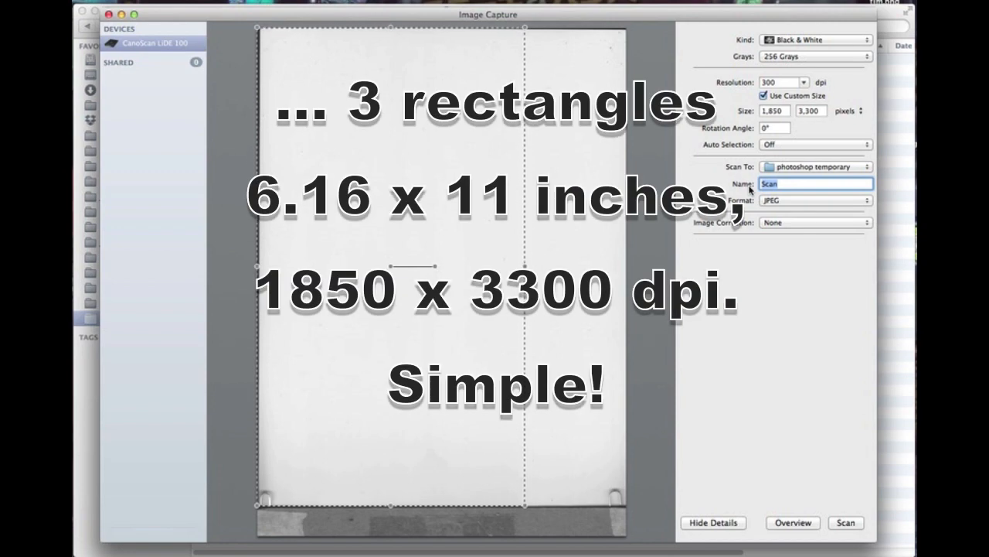
type("MI")
type("2")
type(".")
type("1")
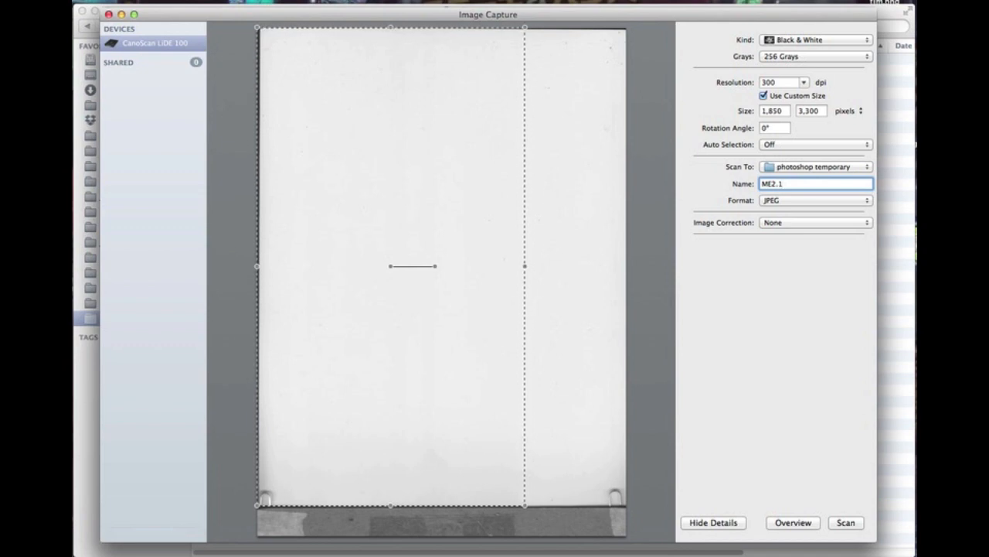
type(".1")
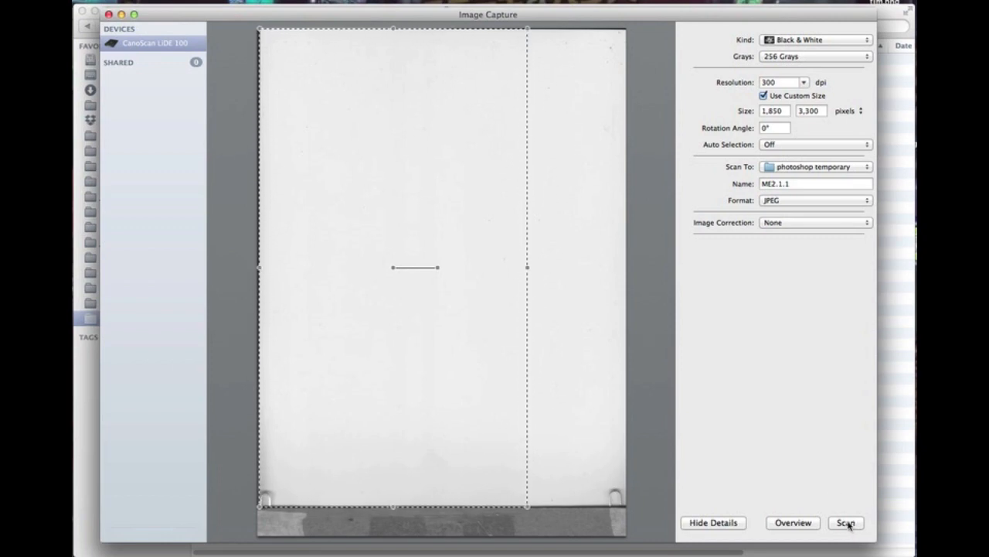
Set the scan kind to Text and scan the first third of the page
left_click(864, 41)
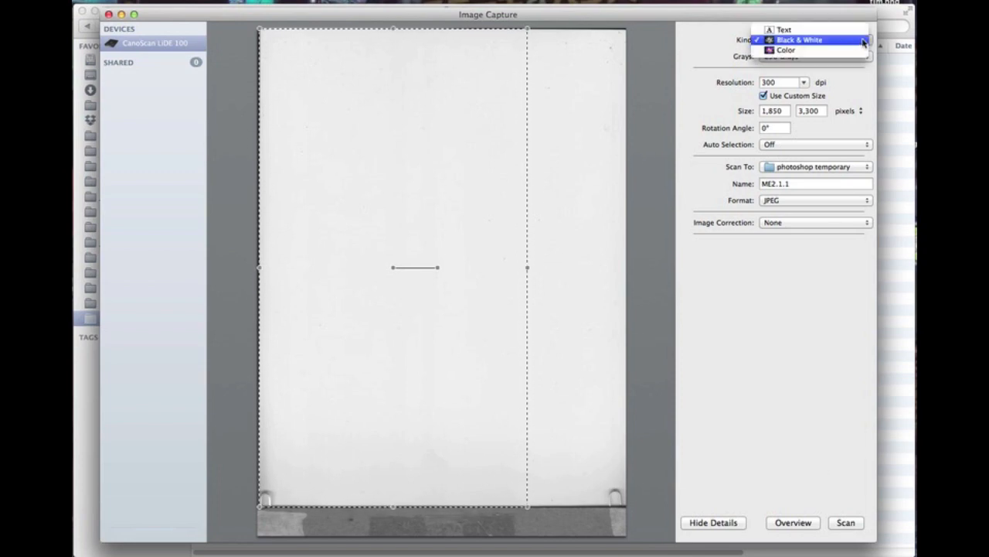
left_click(785, 30)
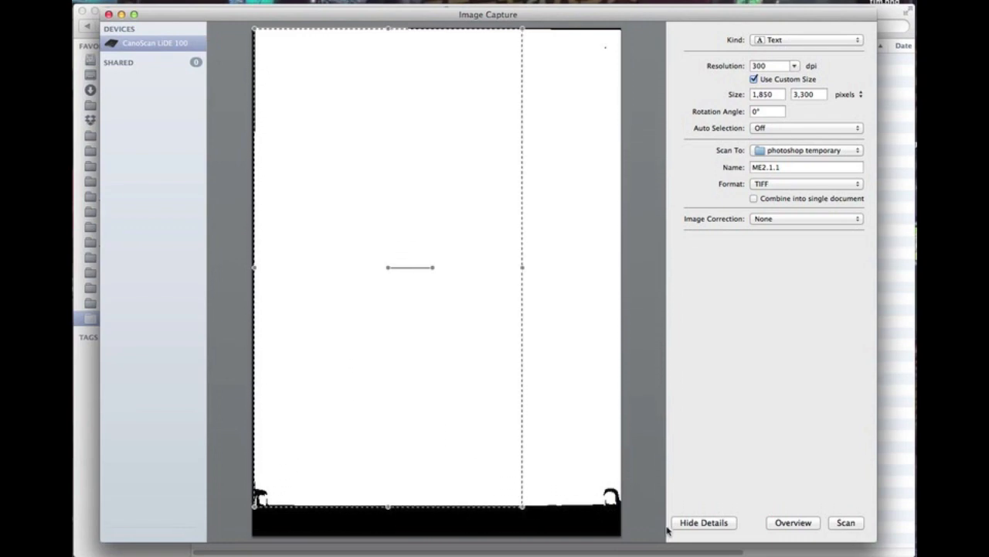
left_click(845, 523)
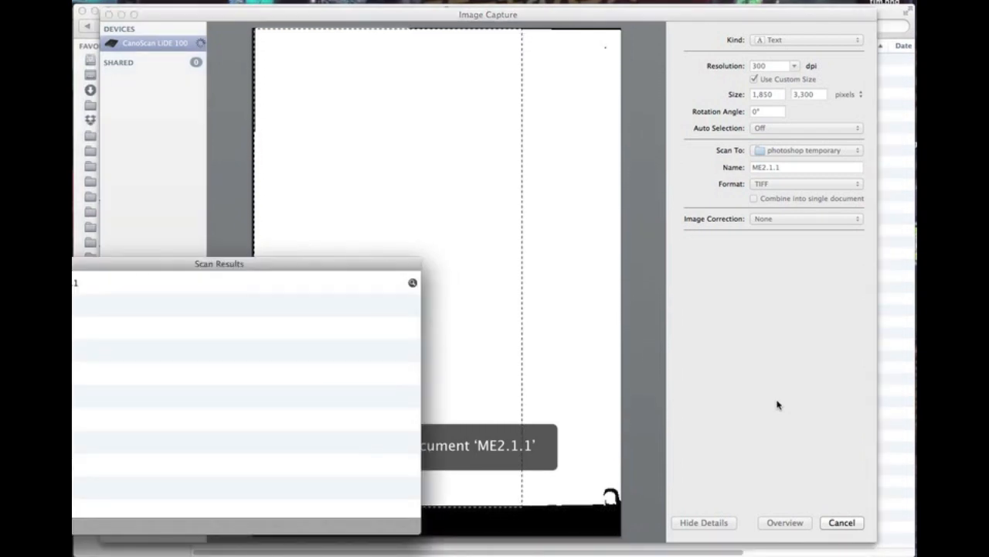
Switch to Finder and open ME2.1.1.tiff from the photoshop temporary folder to check the scan, closing the preview when done
left_click_drag(154, 267, 218, 260)
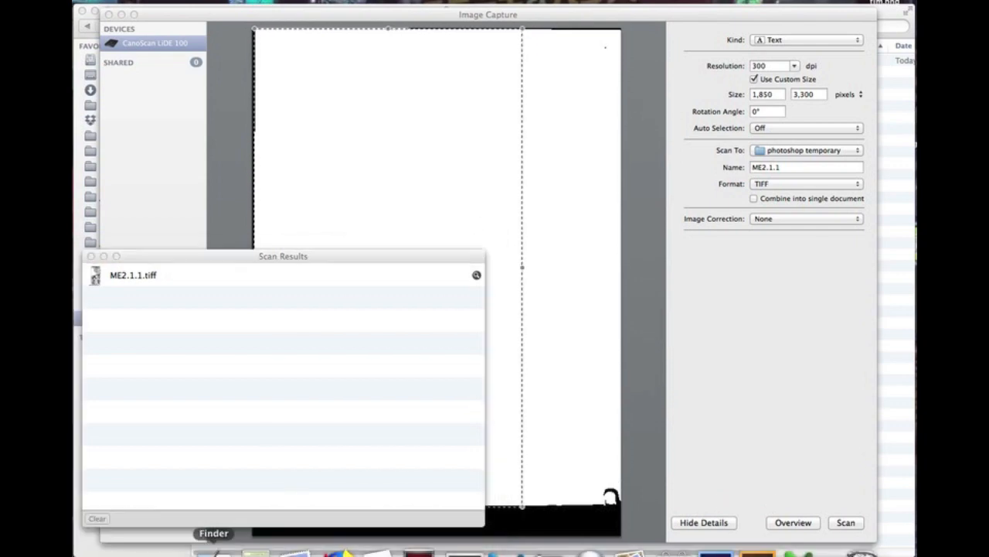
left_click(215, 545)
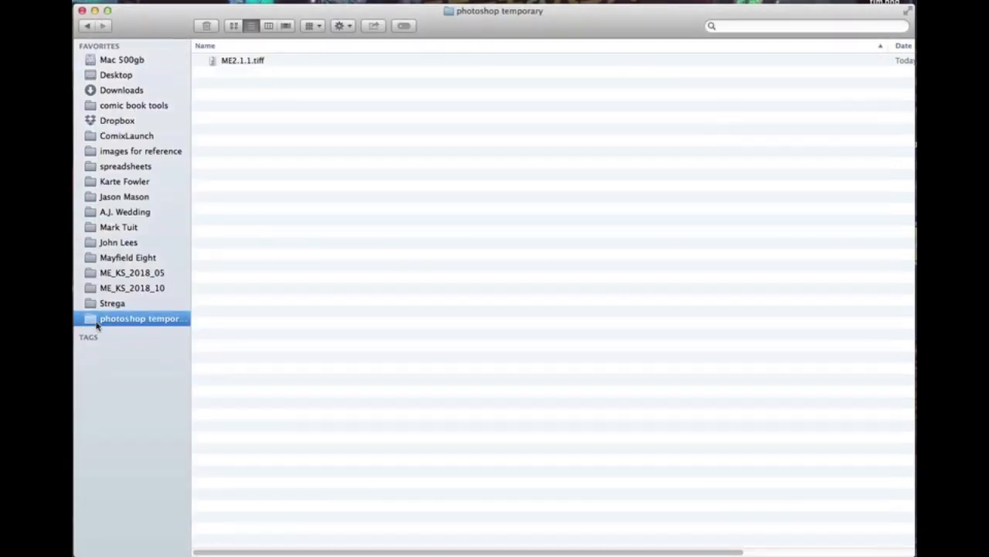
left_click(251, 64)
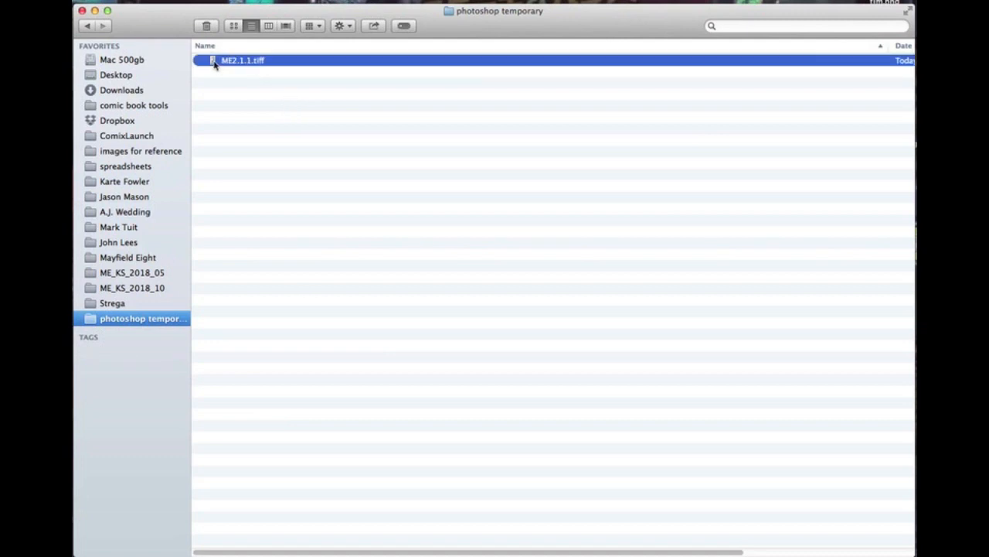
double_click(214, 62)
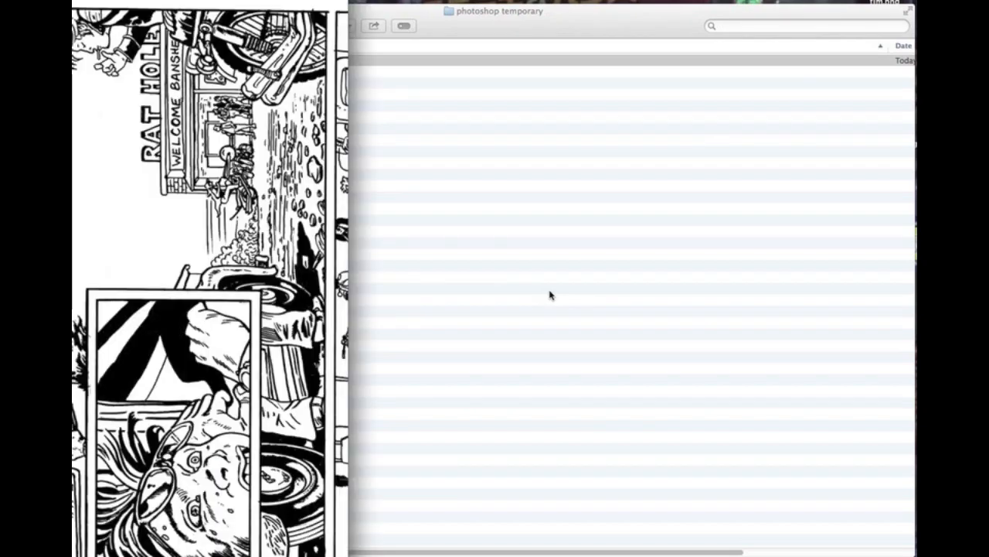
left_click_drag(201, 2, 507, 27)
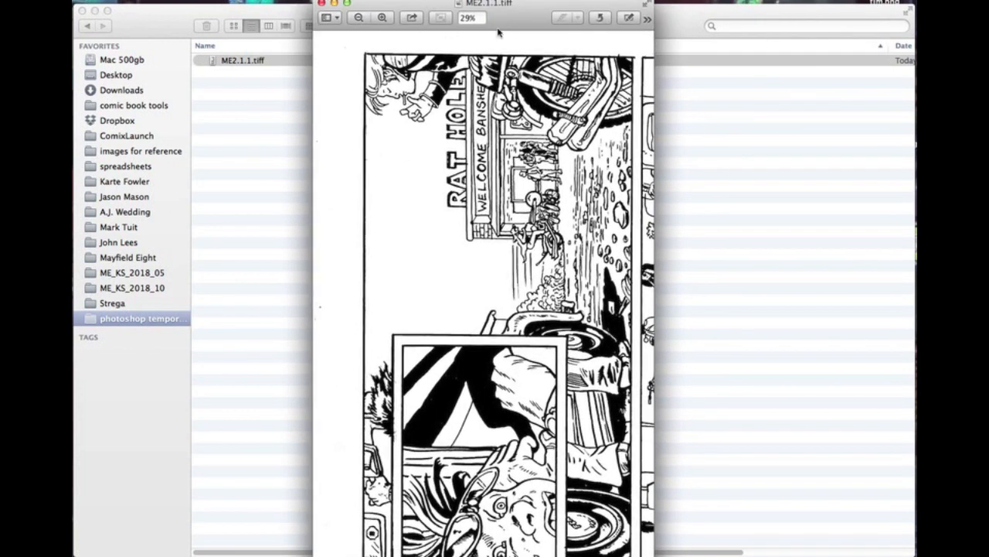
left_click(323, 4)
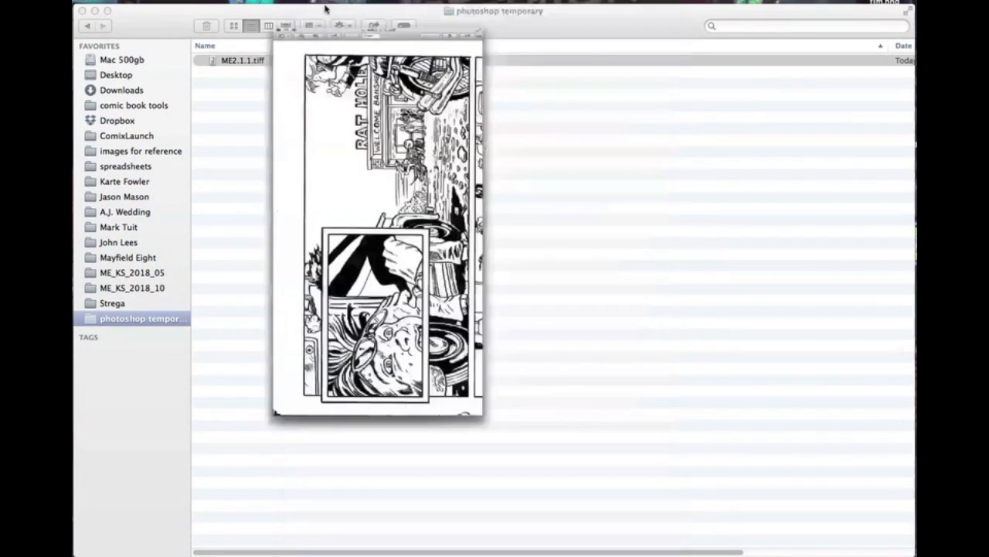
Return to Image Capture, dismiss the scan results, shift the scan area to the middle of the bed, and scan the second third
mouse_move(799, 550)
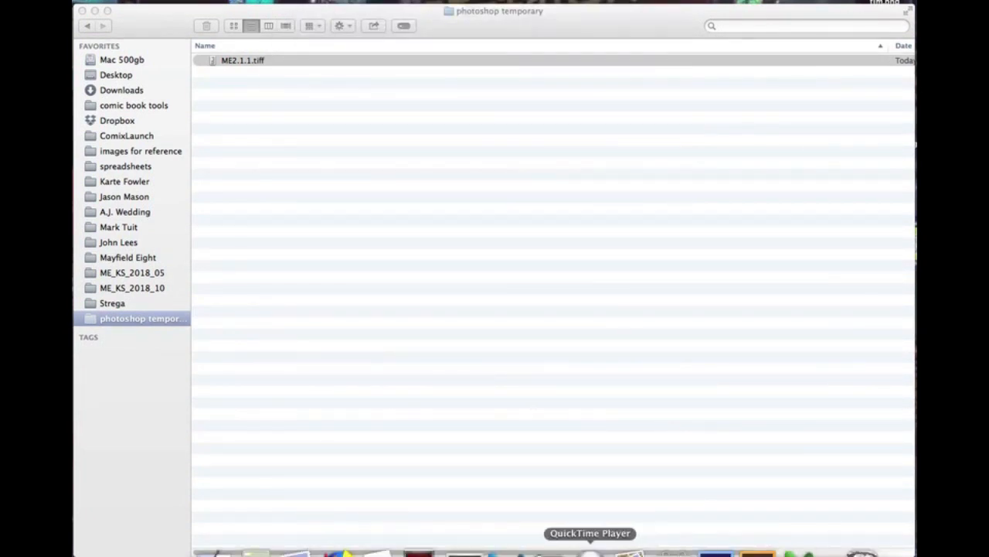
left_click(561, 551)
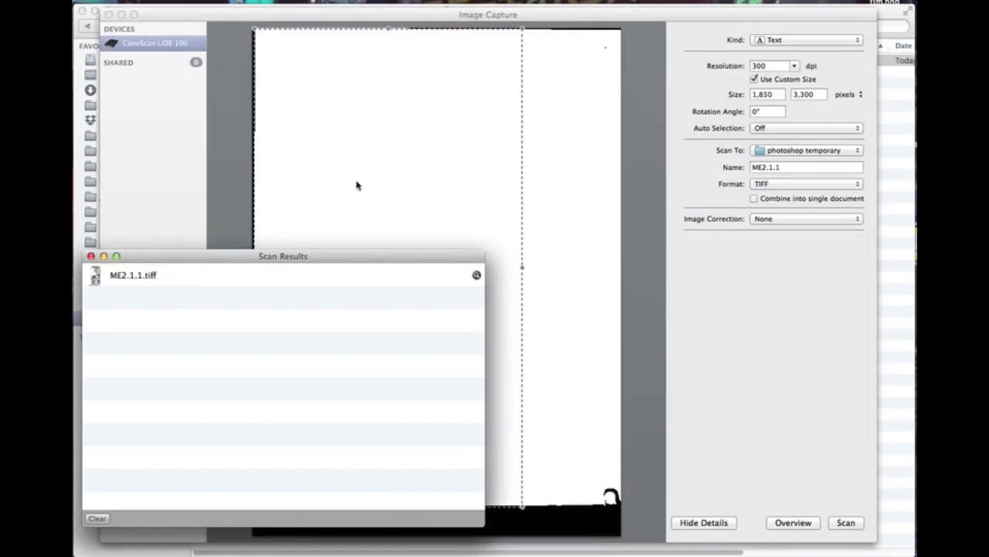
left_click(90, 255)
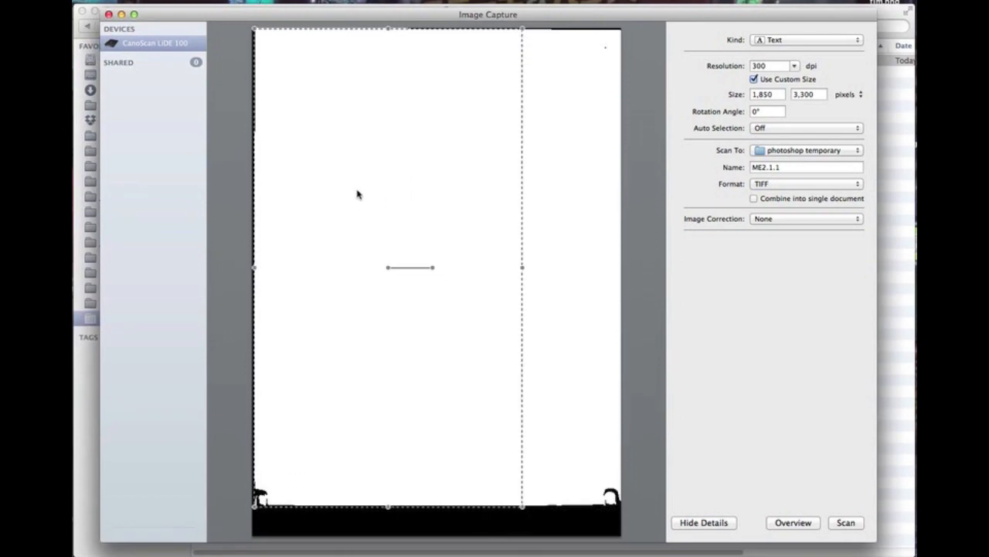
left_click_drag(358, 194, 383, 198)
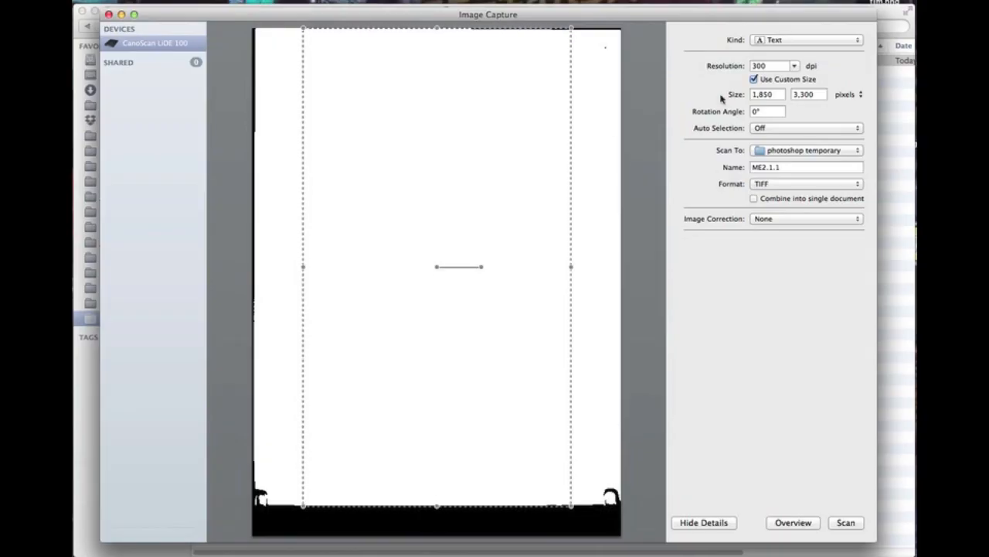
left_click(846, 523)
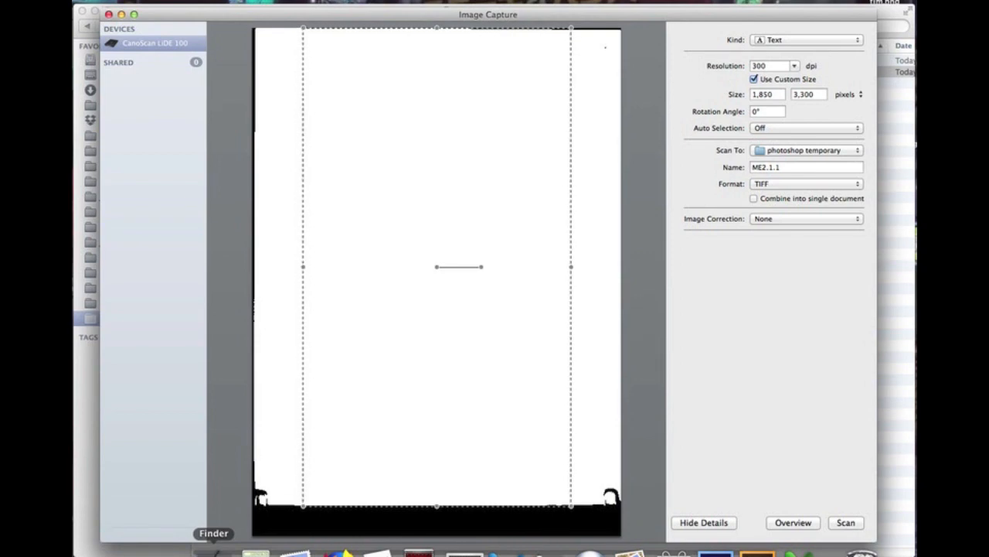
Switch to Finder and rename the second scan, ME2.1.1 1.tiff, as ME2.1.2.tiff
left_click(210, 551)
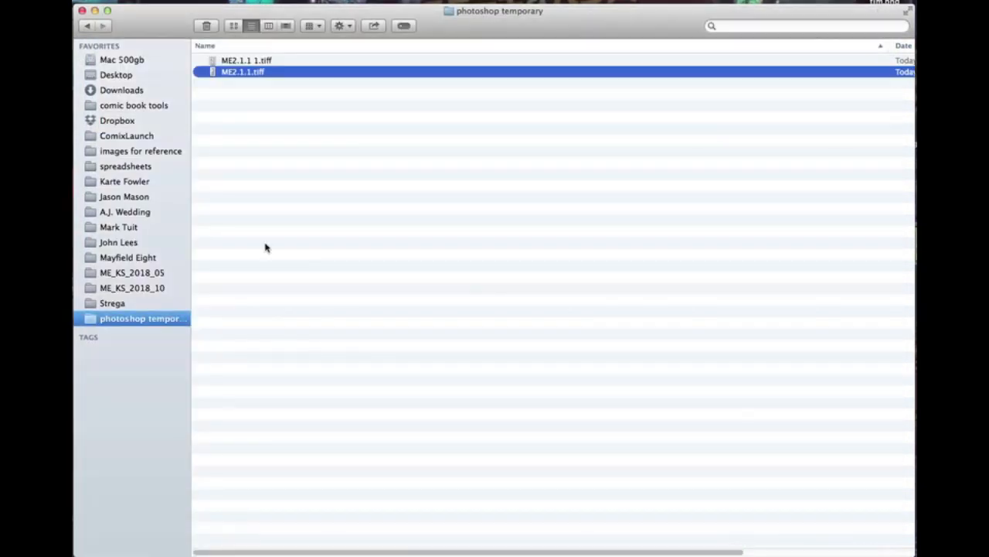
left_click(254, 62)
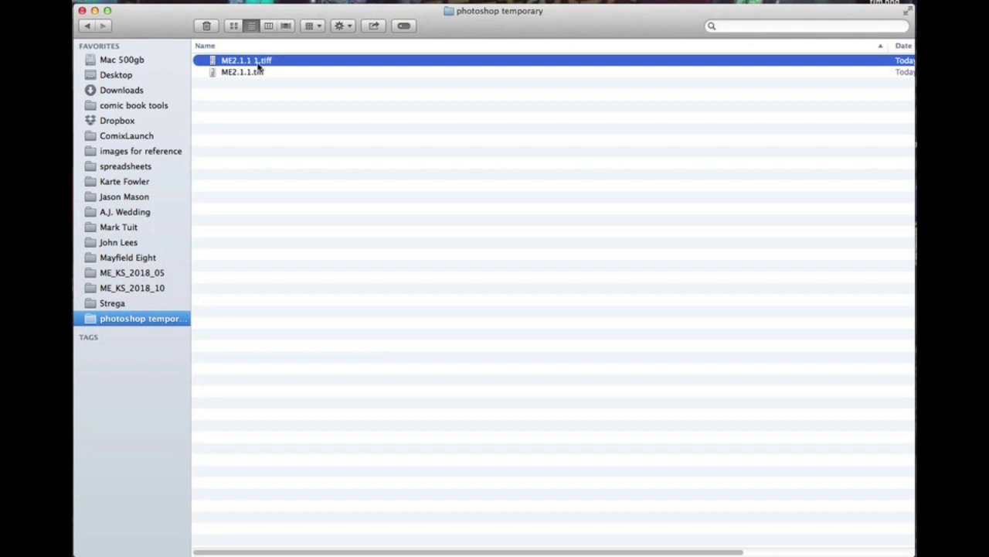
left_click(256, 65)
left_click(251, 61)
key("BackSpace")
key("BackSpace")
type(".2")
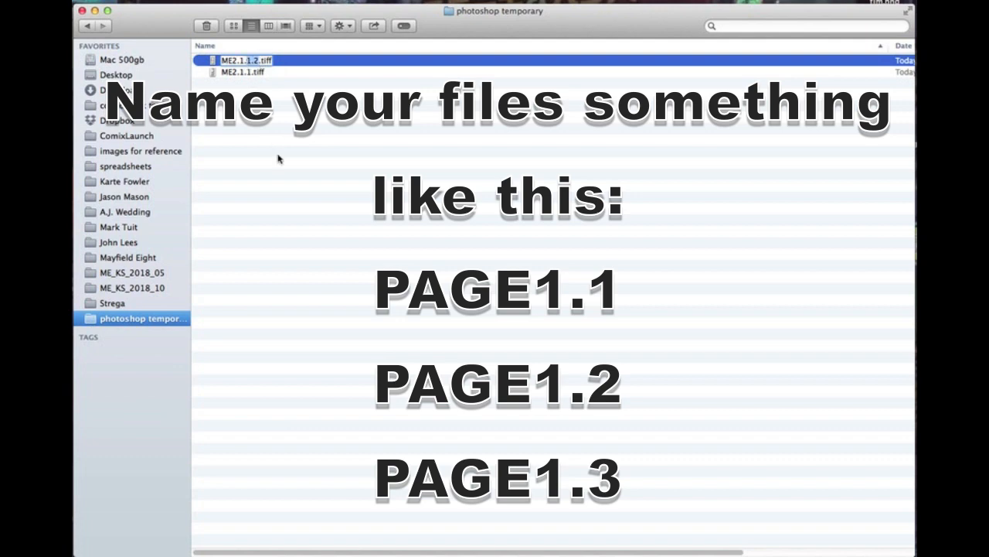
type("2")
key("Return")
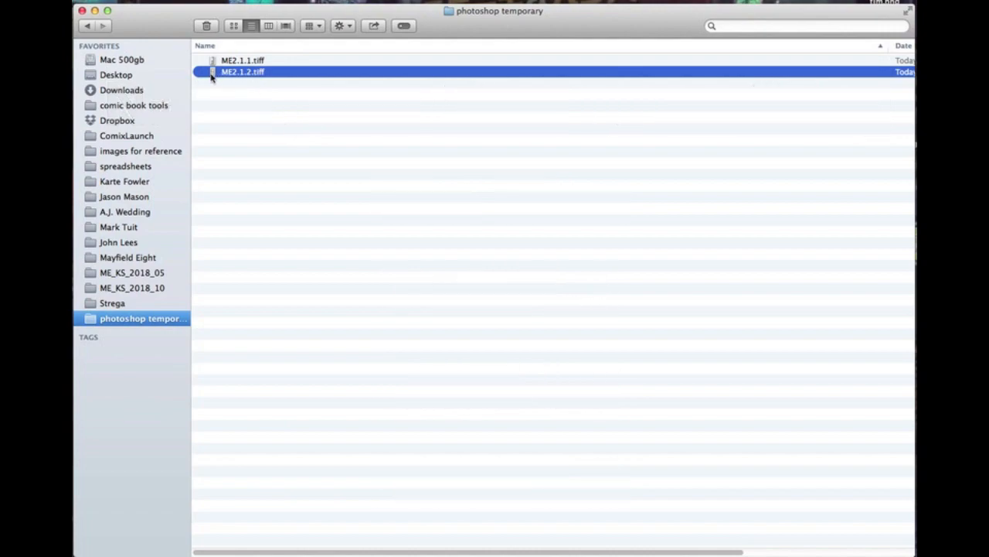
Open ME2.1.2.tiff to check the middle section of the page and close the preview
double_click(214, 74)
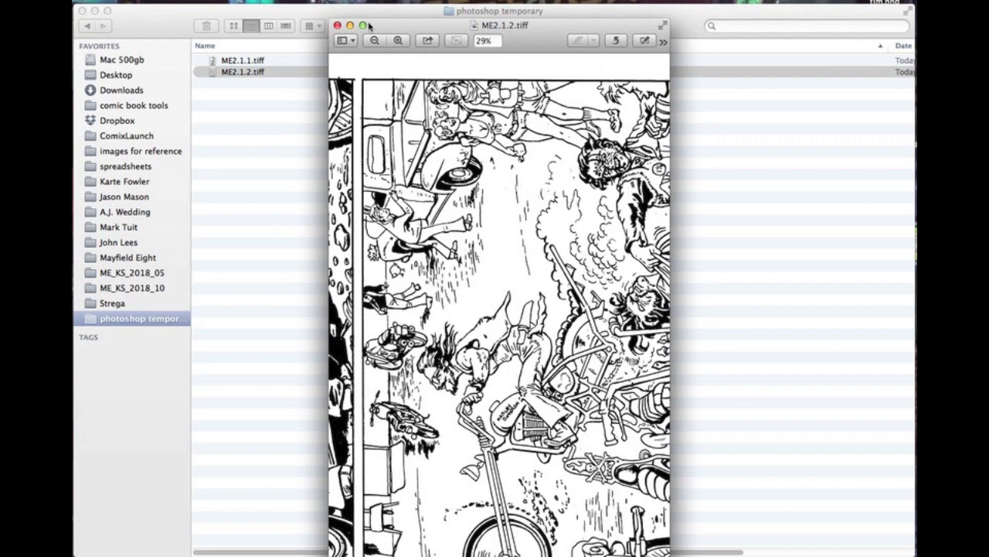
left_click(337, 25)
mouse_move(507, 555)
left_click(213, 552)
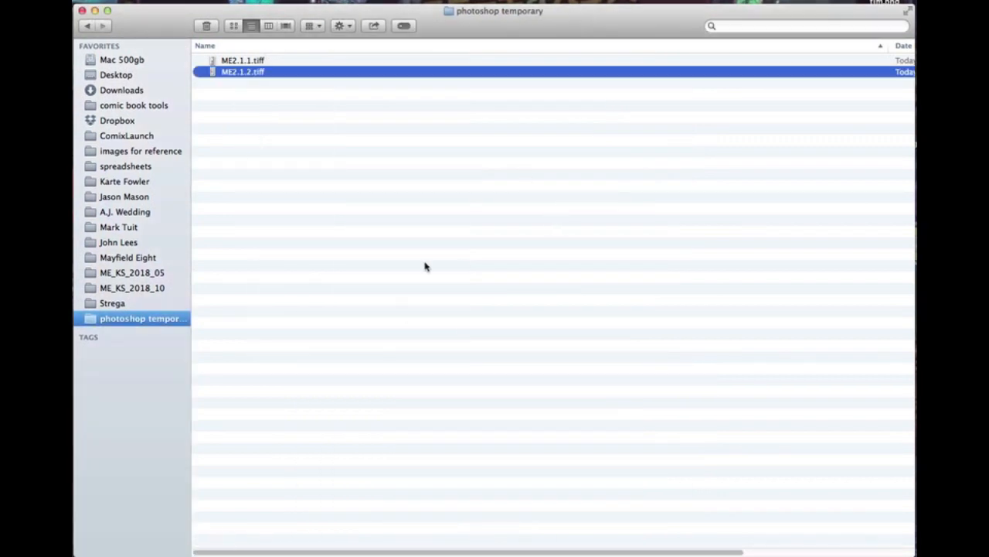
Return to Image Capture and move the scan area to the right edge of the scanner bed for the last third
left_click(548, 552)
left_click_drag(428, 216, 450, 216)
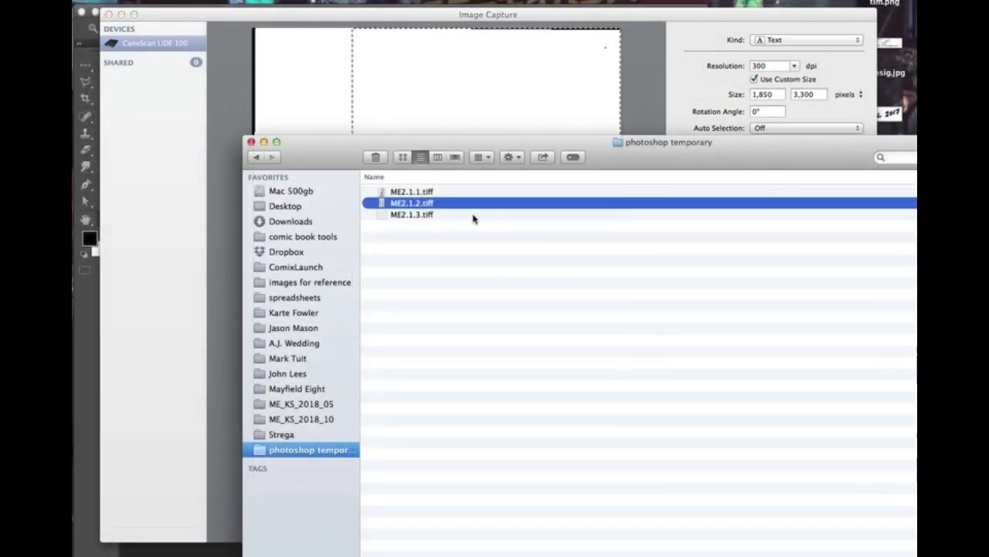
Open ME2.1.3.tiff to check the last section of the page and close the preview
left_click(429, 215)
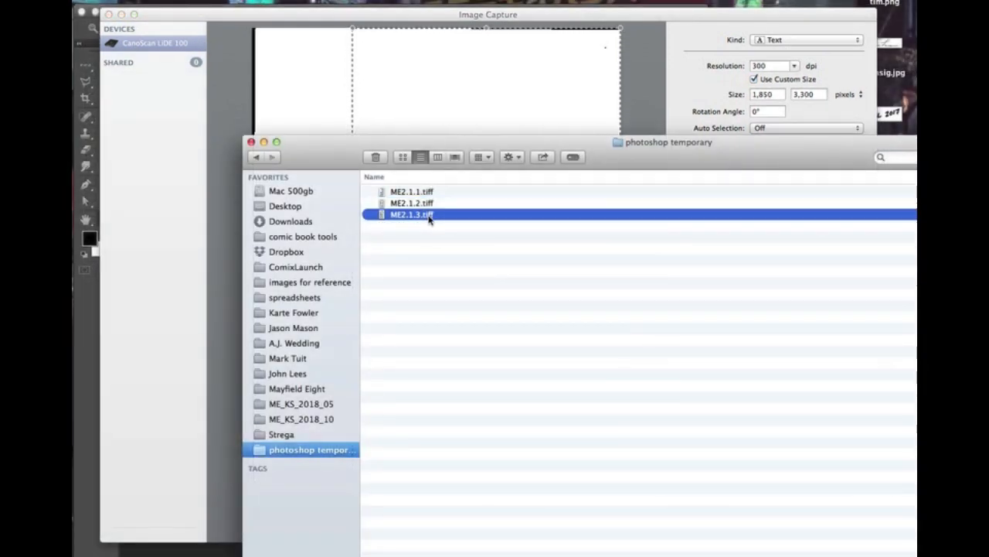
double_click(382, 216)
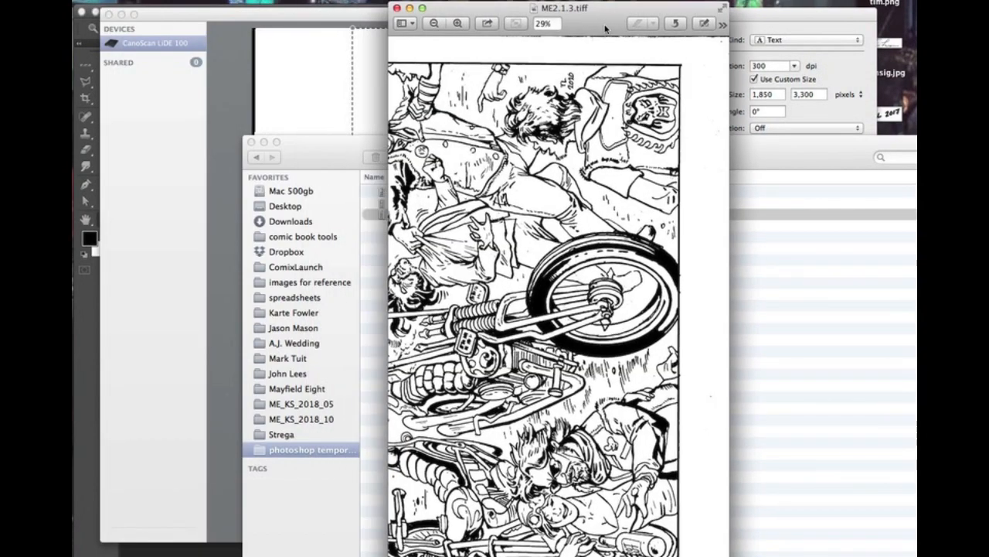
mouse_move(605, 29)
left_mouse_down()
mouse_move(597, 85)
mouse_move(585, 2)
mouse_move(588, 33)
left_mouse_up()
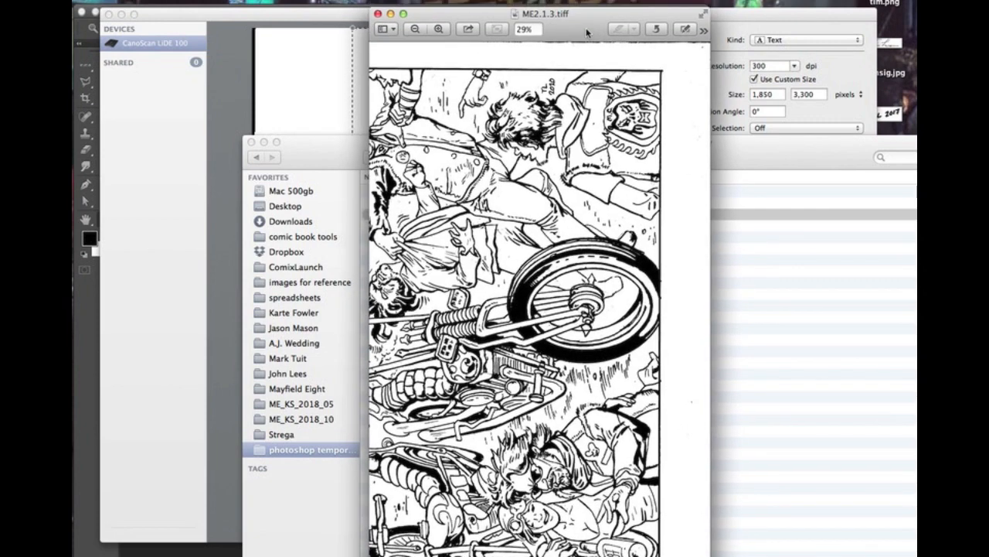
left_click(378, 14)
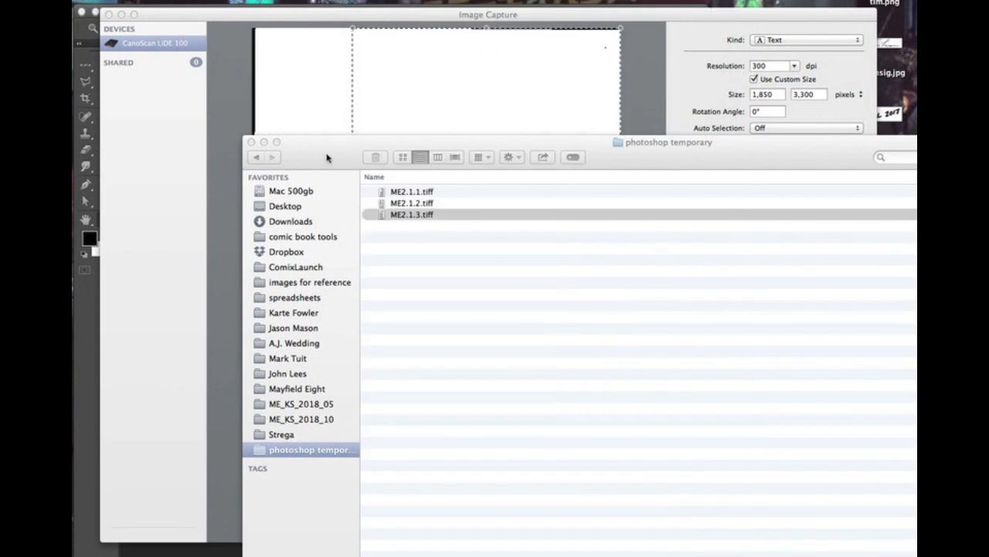
Close the scanner window and select ME2.1.1.tiff, ME2.1.2.tiff and ME2.1.3.tiff in the photoshop temporary folder
left_click_drag(344, 157, 317, 159)
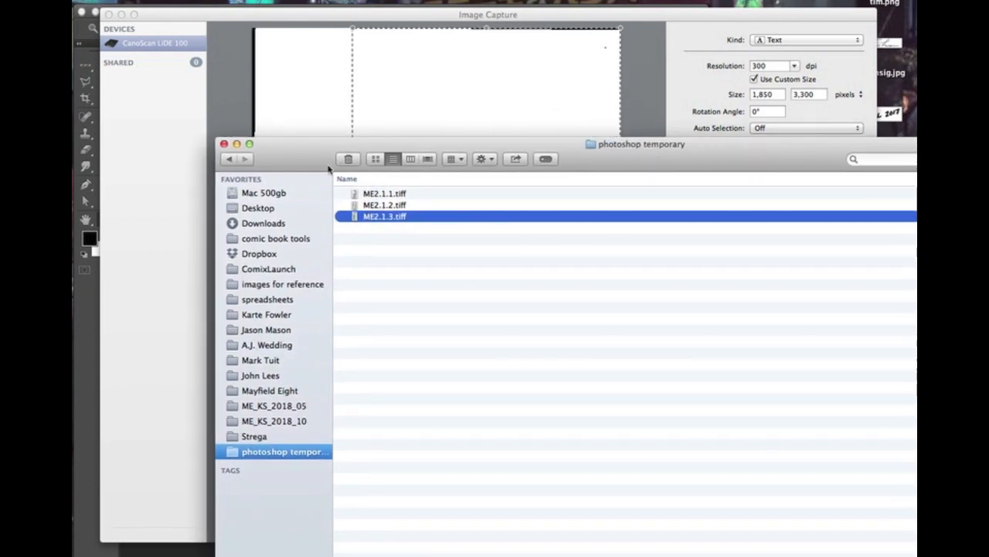
left_click(155, 84)
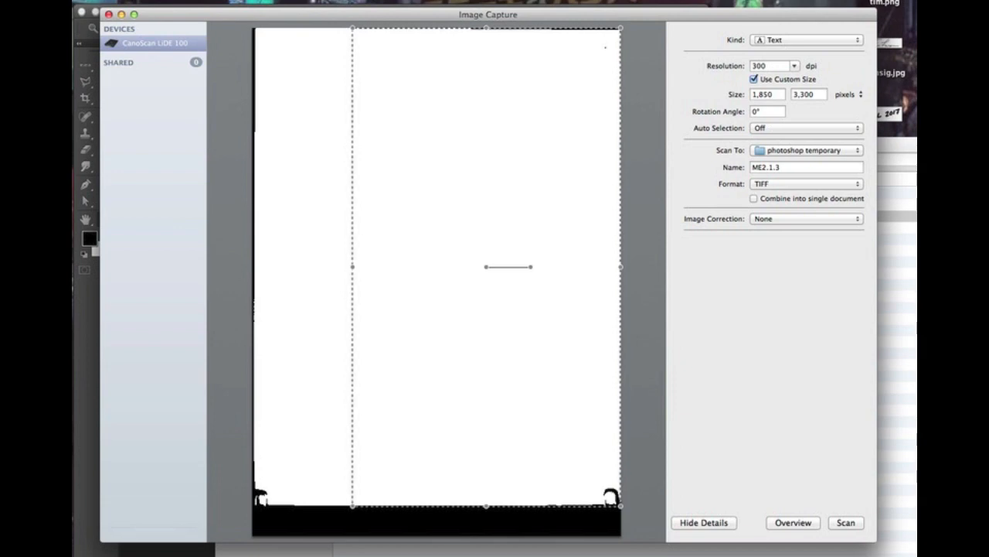
left_click(108, 15)
left_click_drag(307, 162, 245, 127)
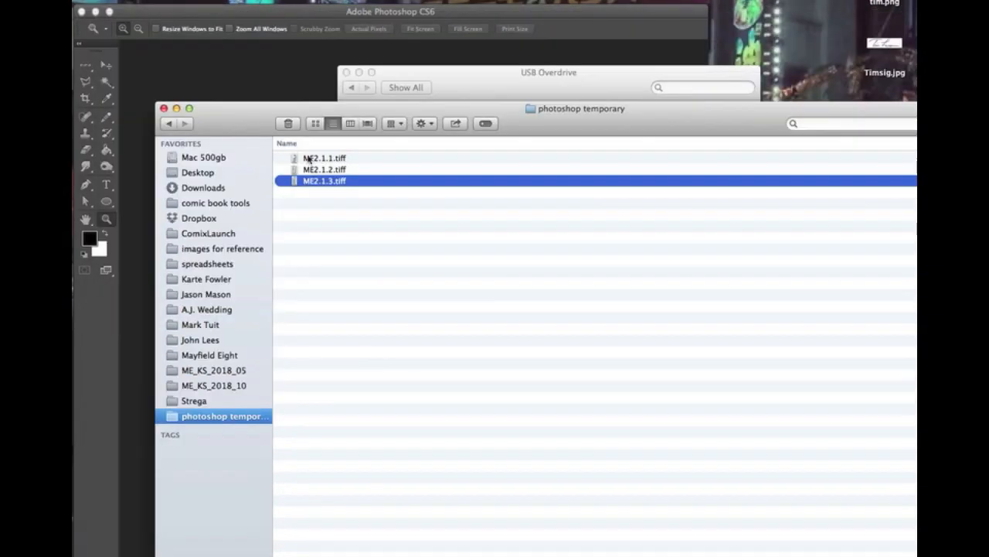
left_click_drag(283, 158, 301, 193)
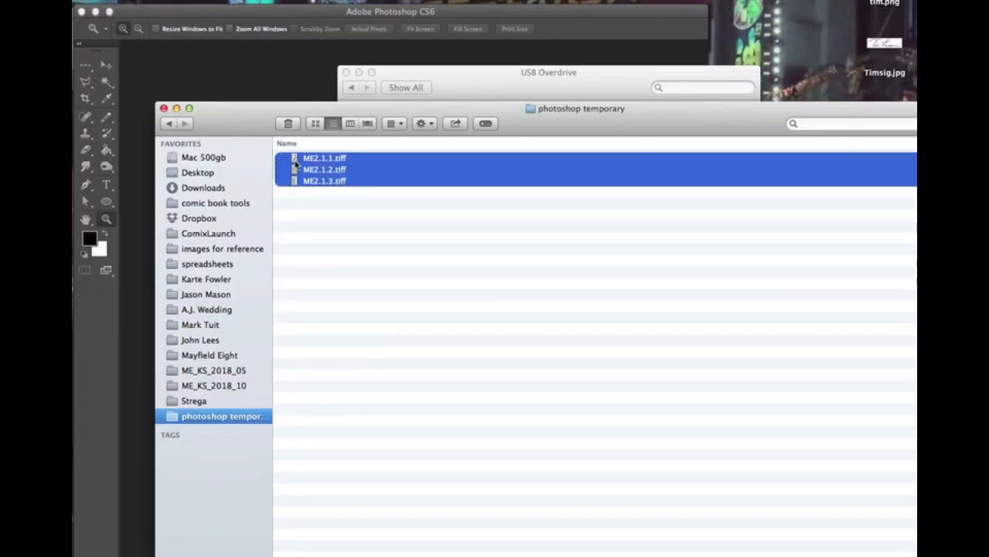
Open the three selected TIFF scans together in Preview and shrink the window so the whole page section fits
double_click(295, 162)
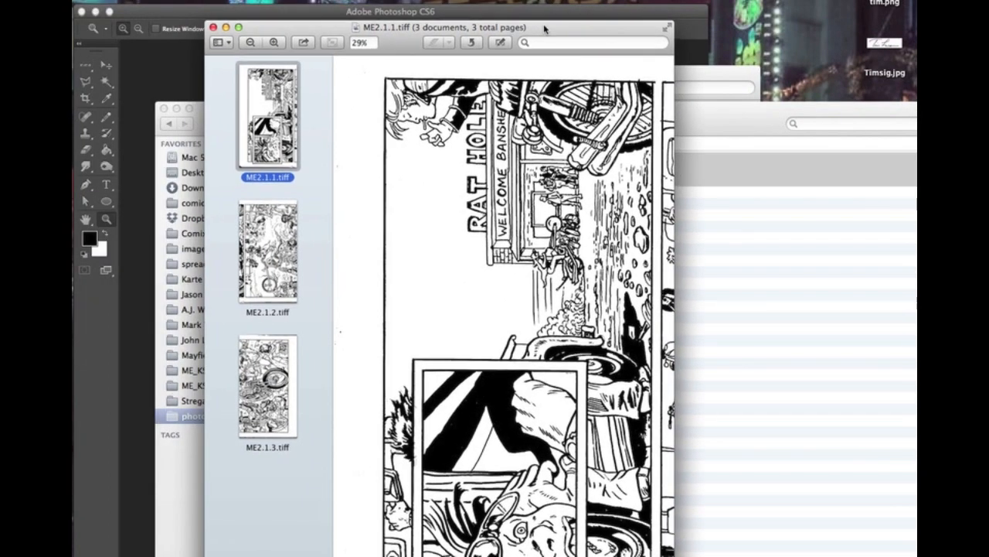
left_click_drag(544, 28, 472, 0)
left_click_drag(603, 556, 510, 348)
left_click_drag(403, 0, 549, 102)
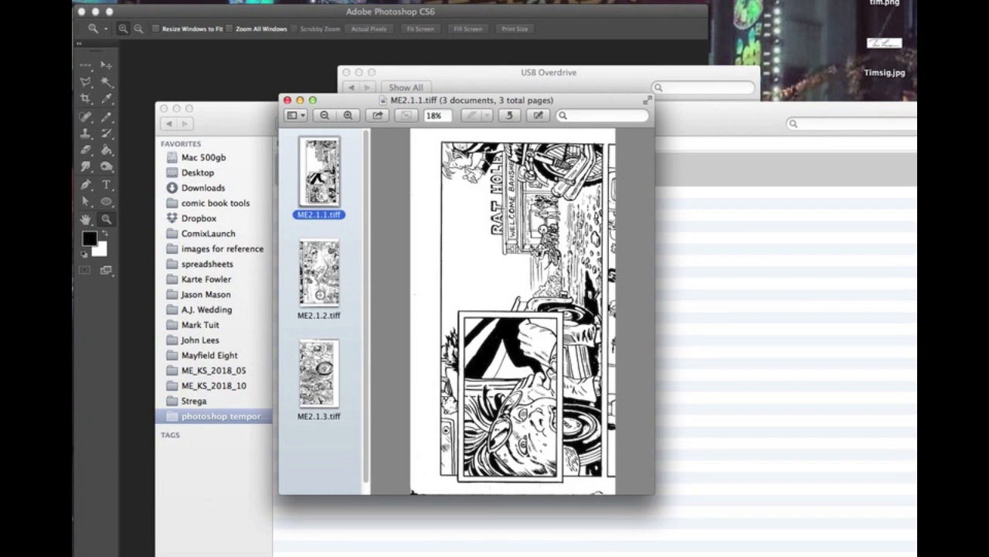
Rotate ME2.1.1.tiff, ME2.1.2.tiff and ME2.1.3.tiff together 90 degrees right and close the preview
left_click(116, 0)
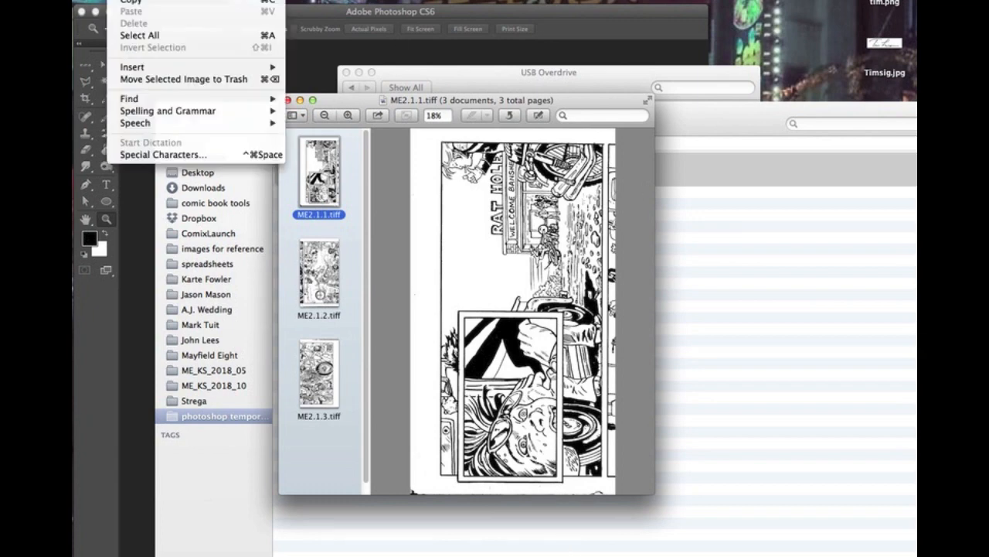
left_click(149, 34)
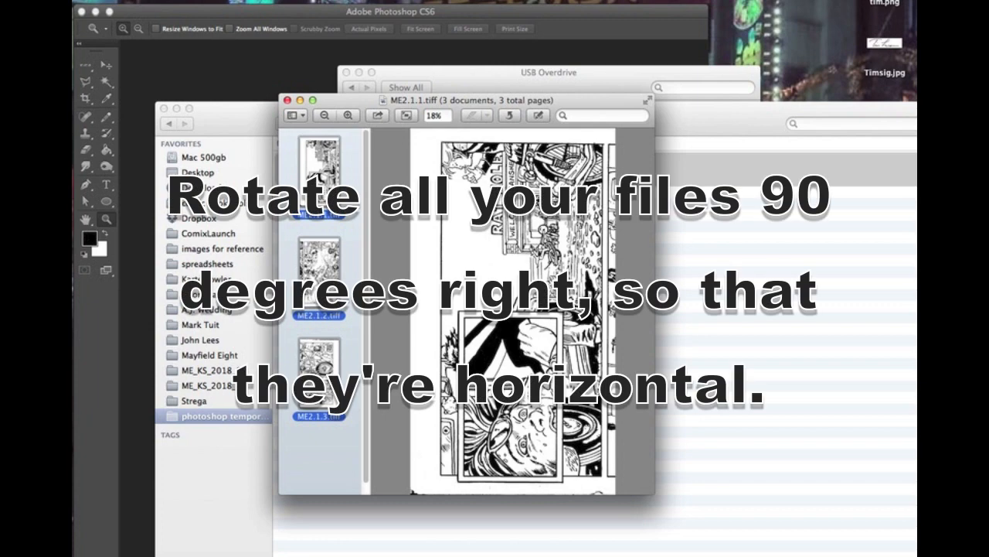
left_click(213, 0)
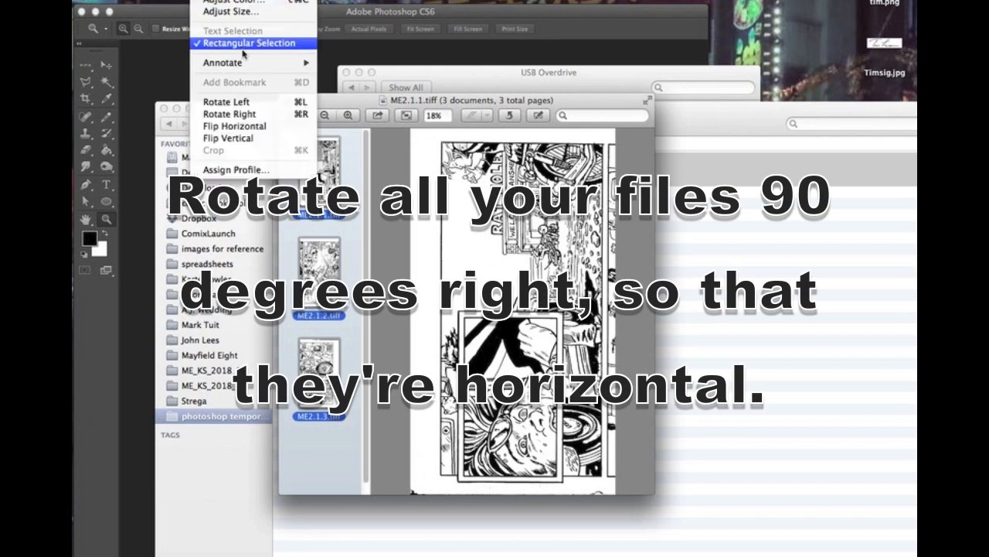
left_click(229, 114)
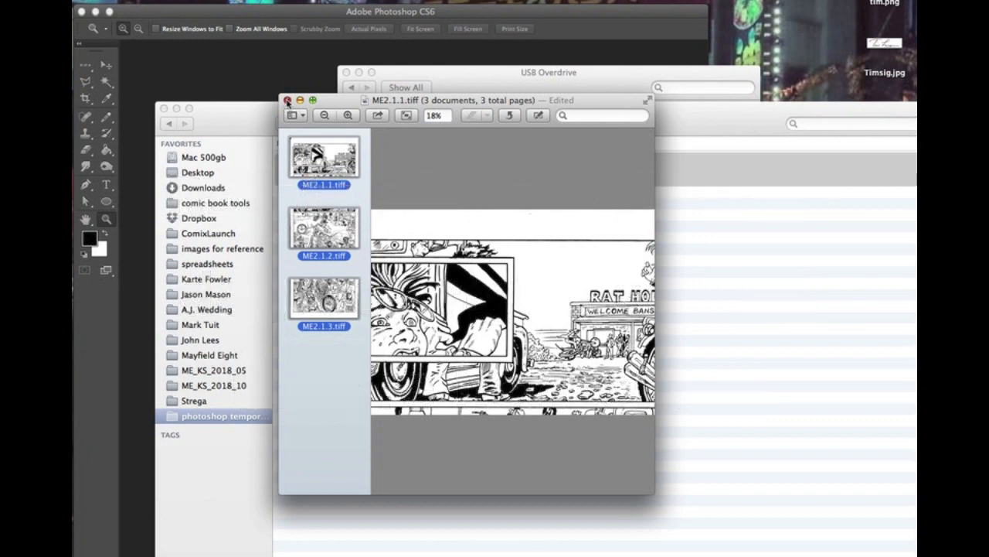
left_click(287, 101)
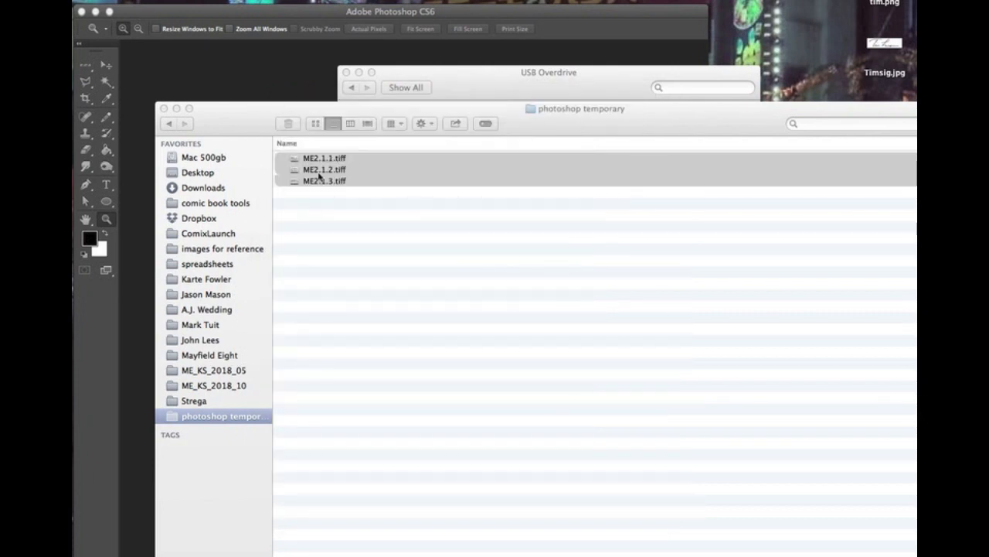
Switch to Photoshop with the three rotated TIFF files open and reposition its window and panels
left_click(255, 125)
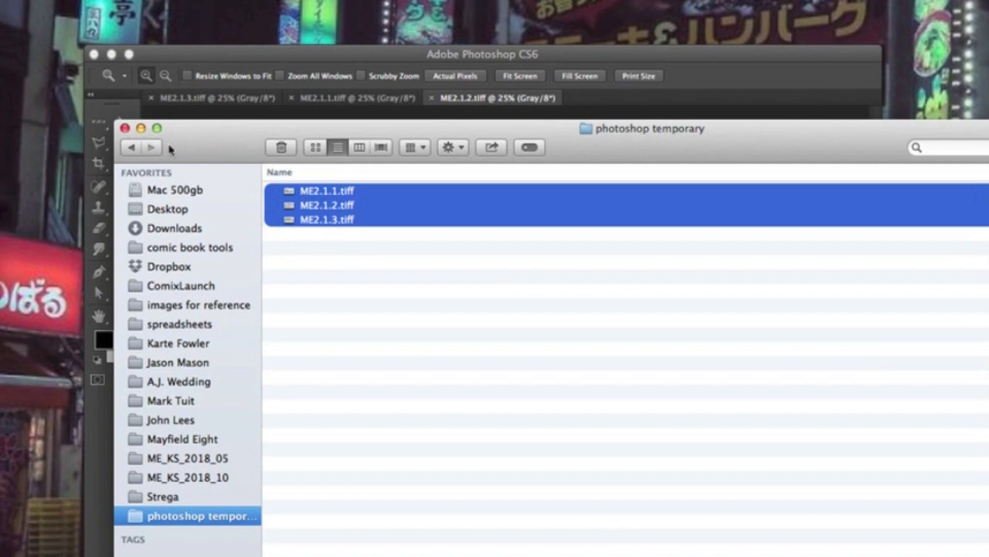
left_click(125, 129)
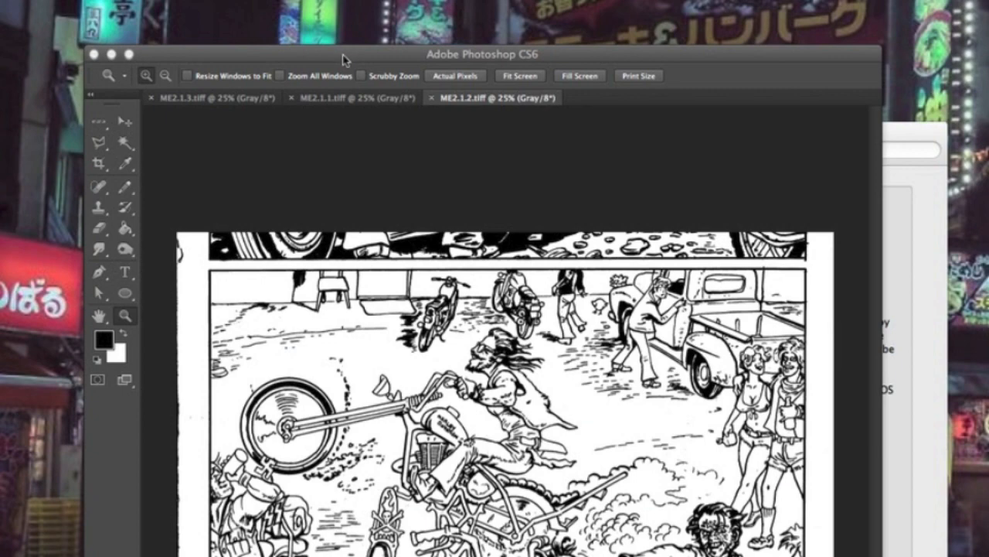
left_click_drag(325, 48, 293, 0)
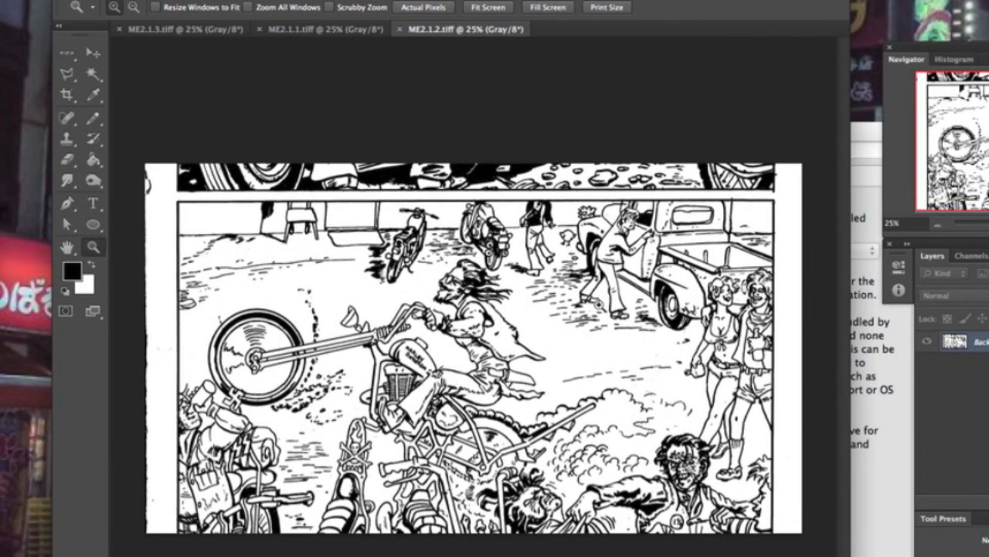
left_click_drag(256, 0, 228, 0)
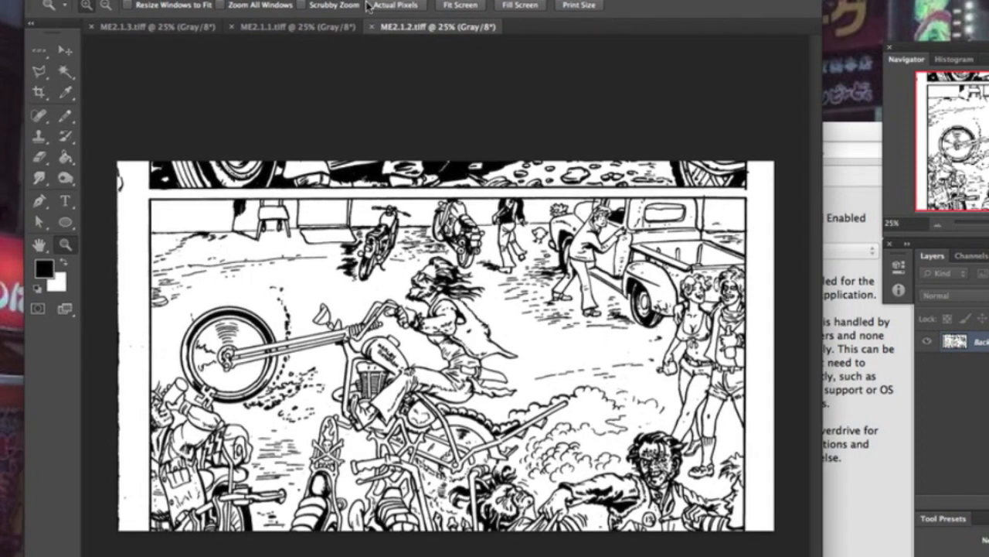
left_click_drag(942, 59, 798, 0)
left_click_drag(979, 245, 853, 180)
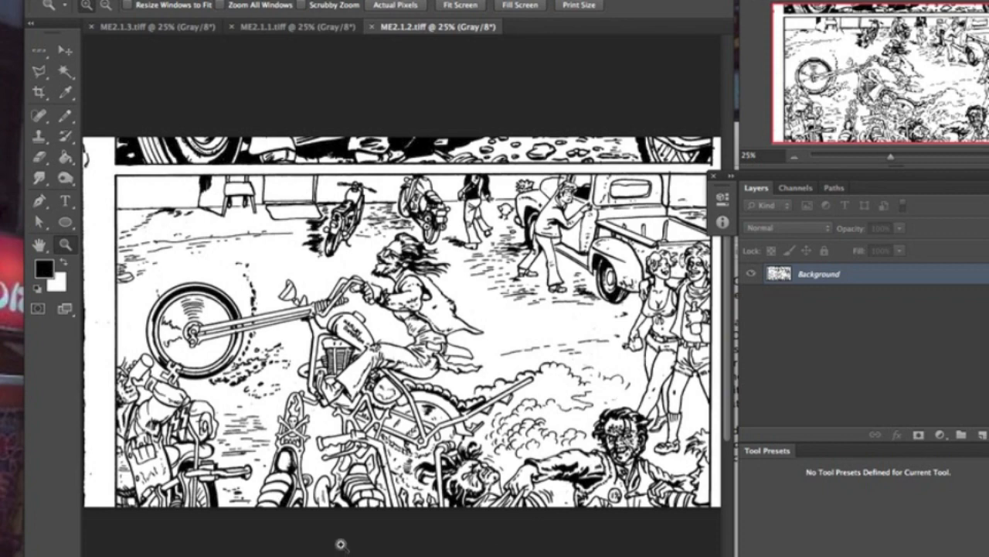
View all of ME2.1.2.tiff, ME2.1.1.tiff and ME2.1.3.tiff in turn to check the three page sections
scroll(340, 545, "down", 2)
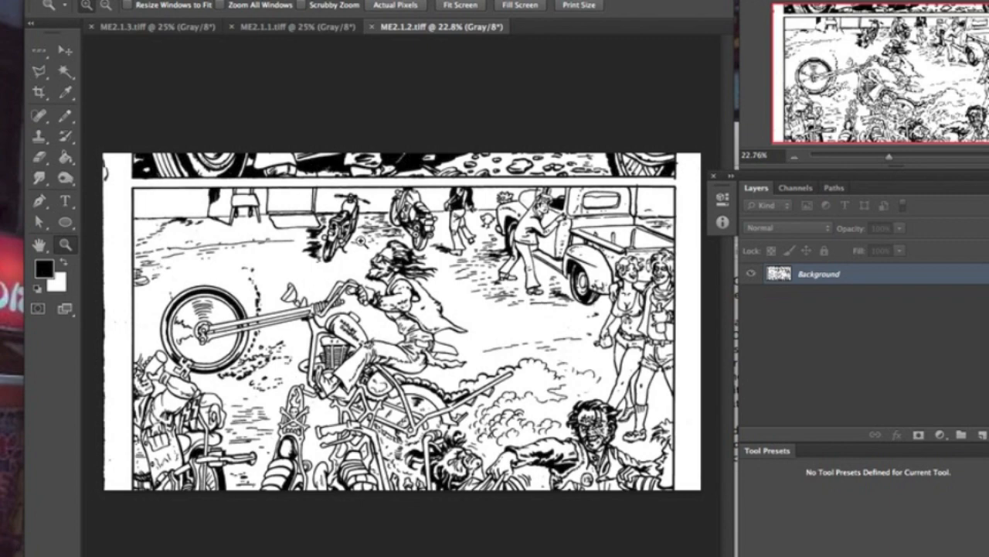
left_click(315, 31)
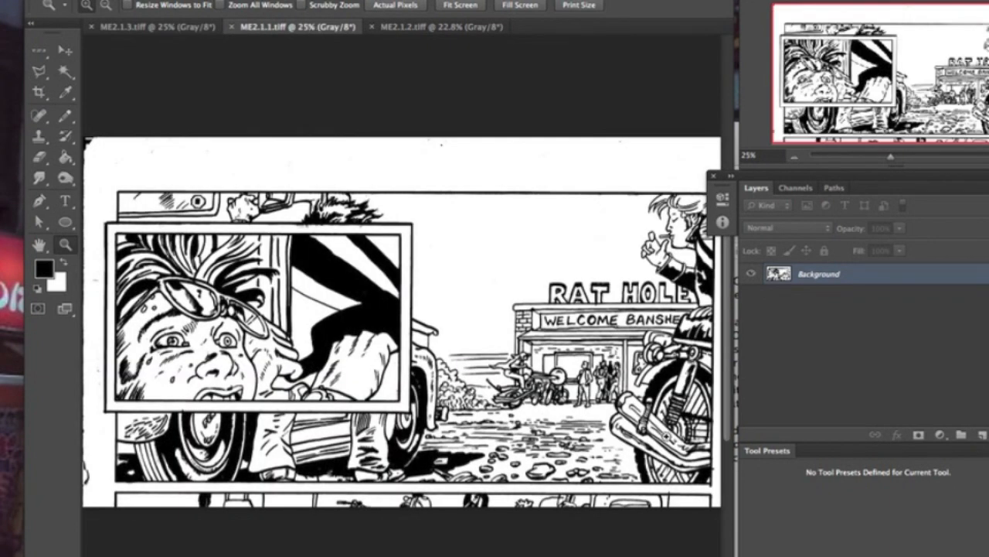
left_click(162, 30)
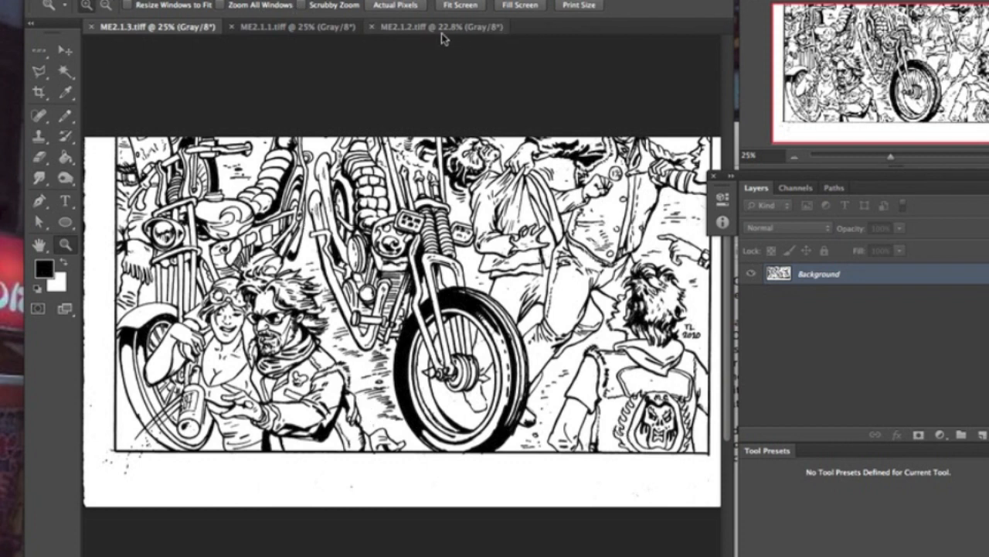
Start an automated Photomerge with the Reposition layout and turn off Blend Images Together
left_click(124, 1)
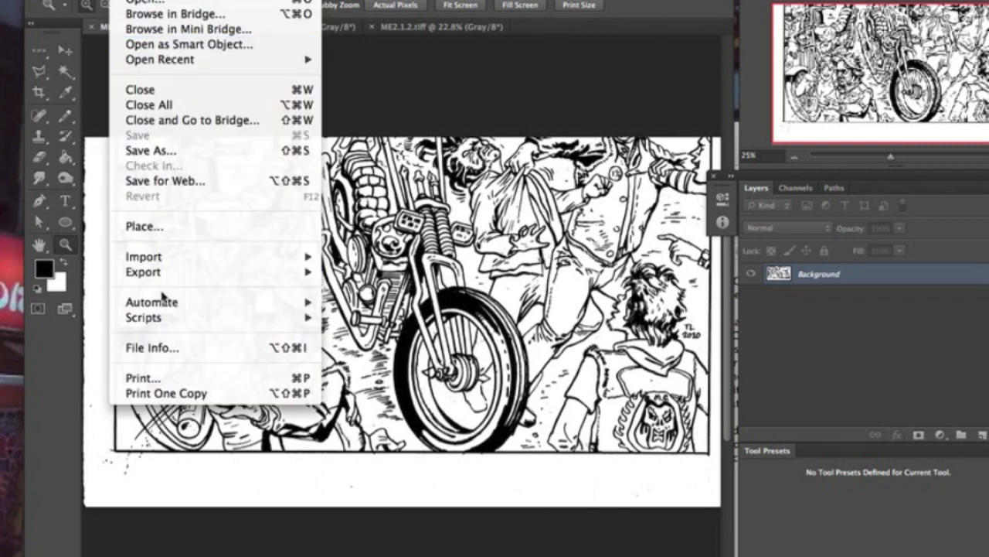
mouse_move(161, 308)
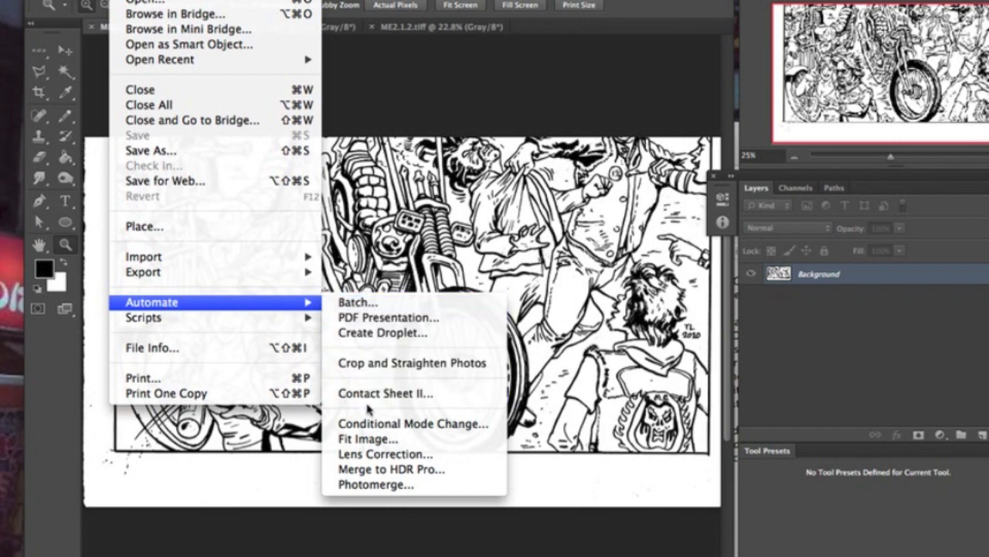
left_click(363, 485)
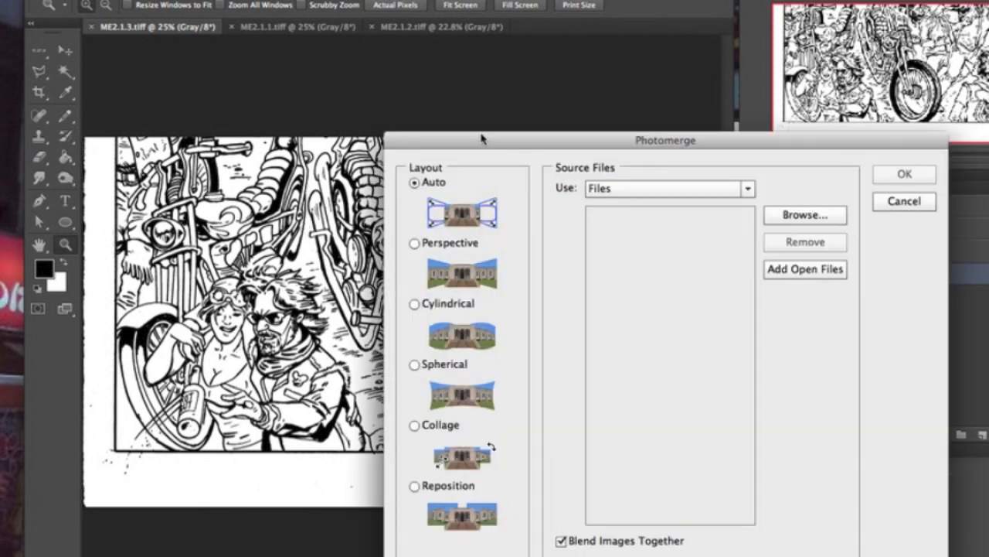
left_click_drag(473, 133, 167, 57)
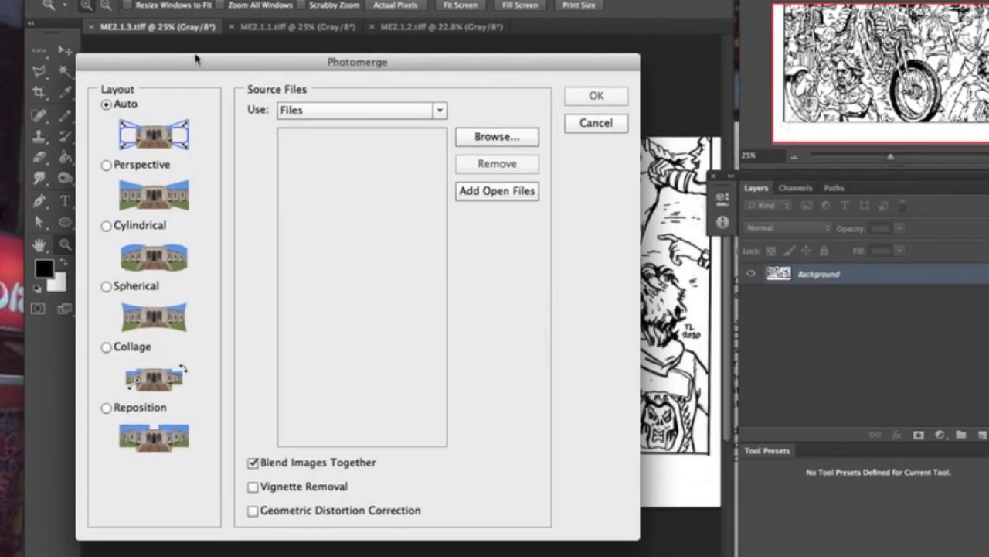
left_click(107, 410)
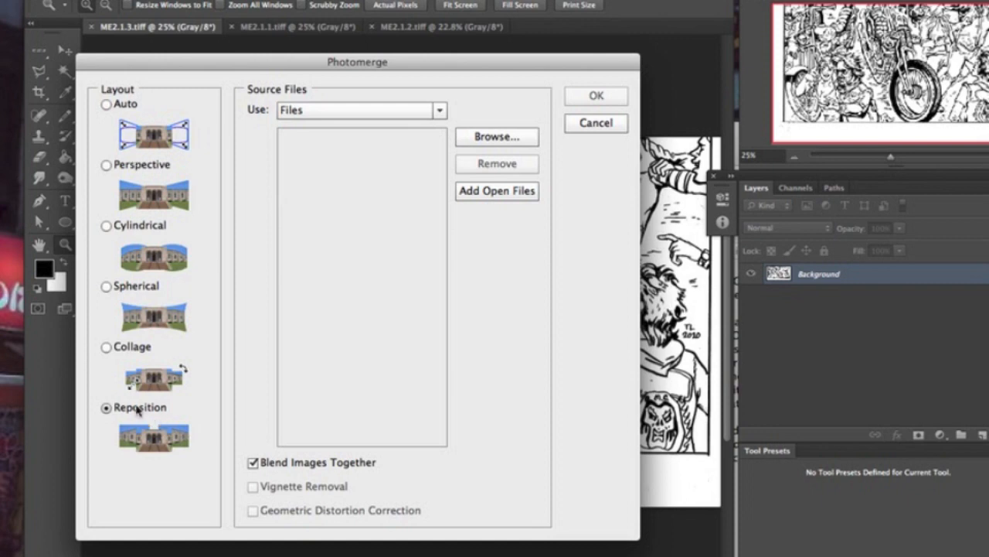
left_click(253, 463)
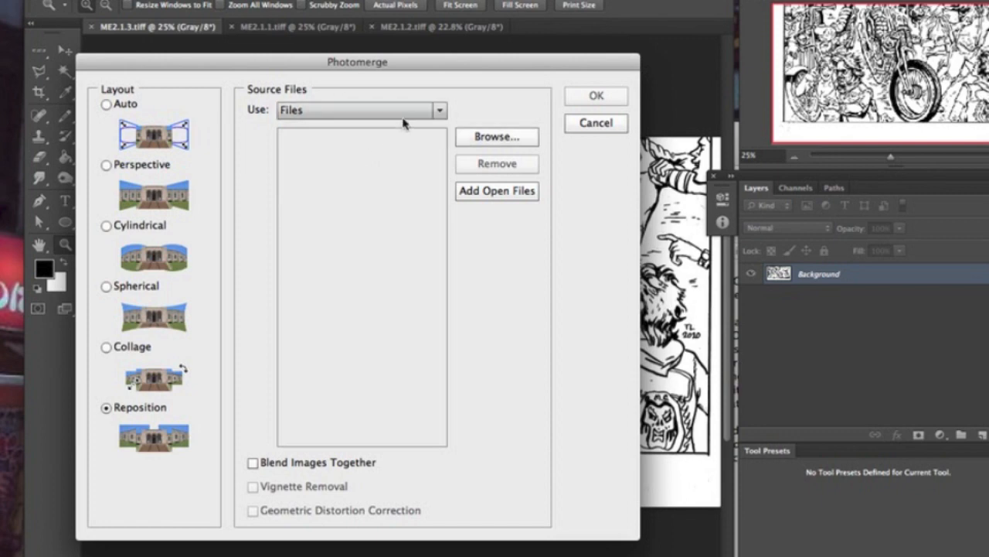
Add the three open TIFF files as Photomerge sources and run the merge
left_click(479, 196)
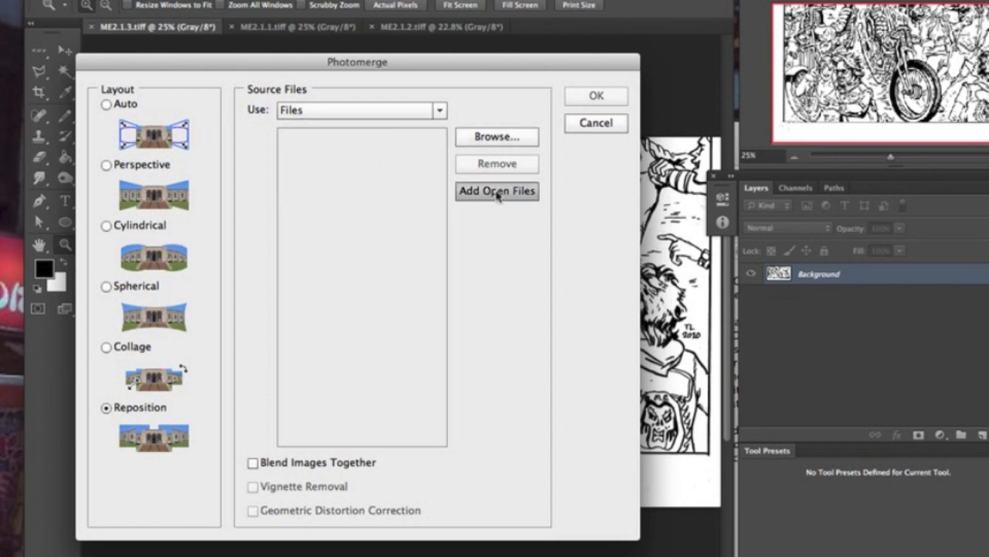
left_click(317, 161)
left_click(312, 137)
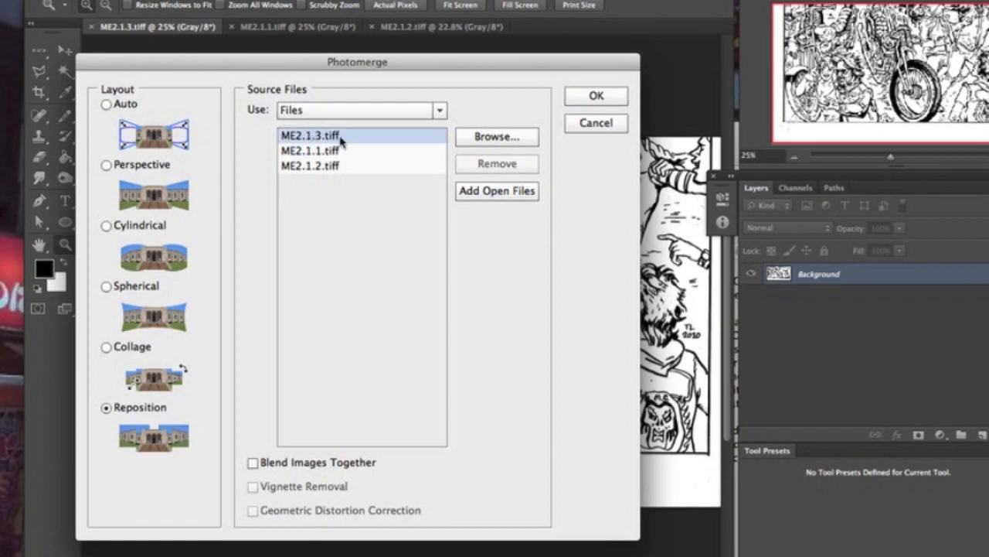
left_click(341, 152)
left_click(337, 165)
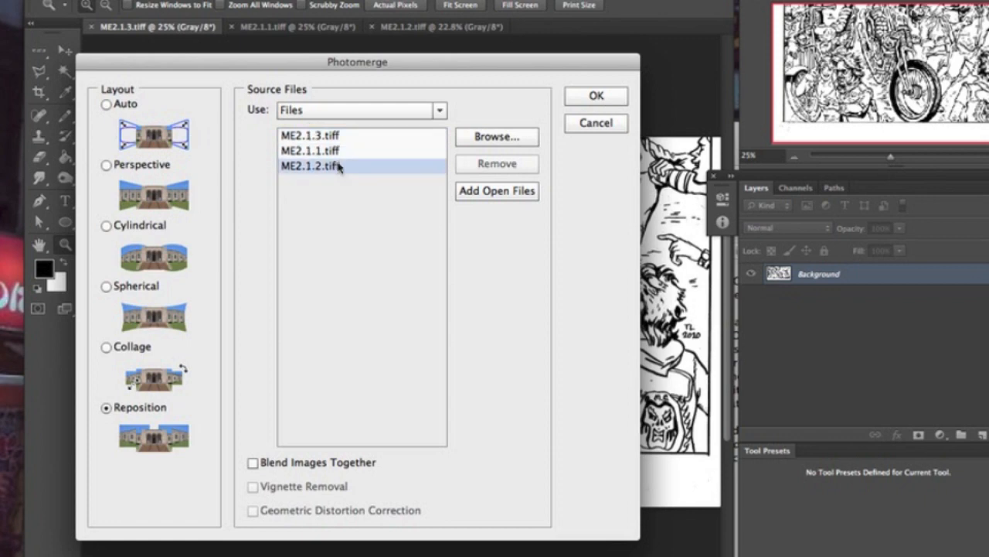
left_click(596, 97)
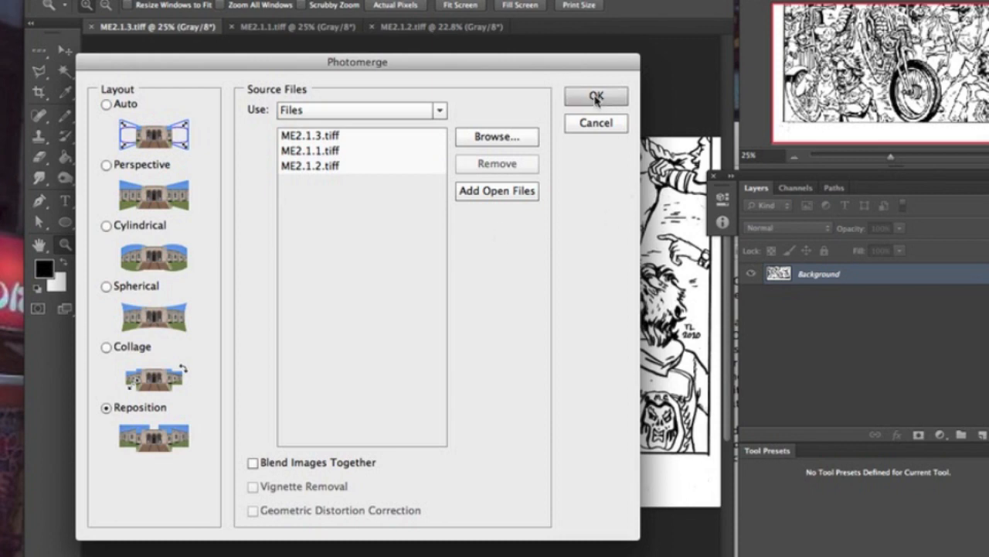
left_click(596, 97)
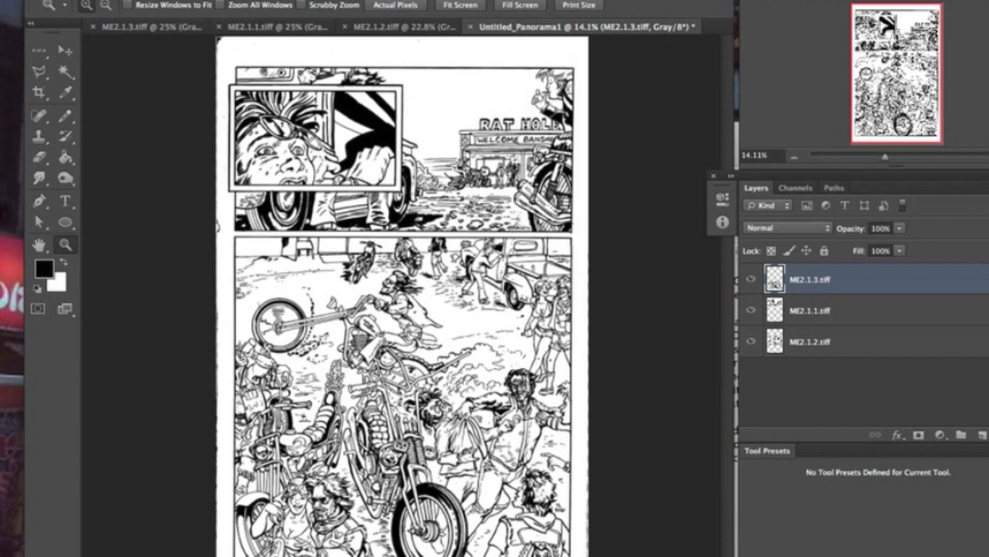
Scale the merged page image to 60 percent in width and height with Image Size
left_click(195, 1)
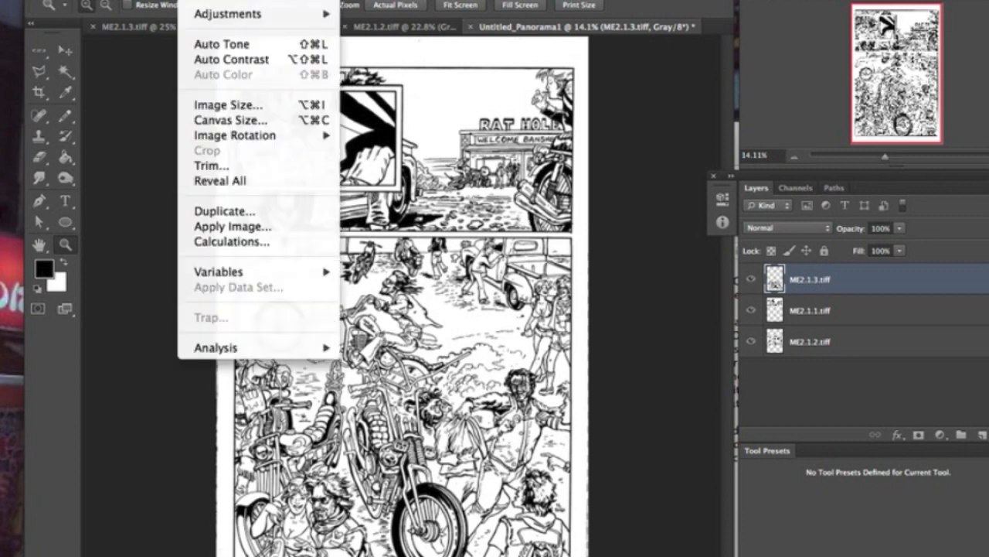
left_click(249, 106)
left_click_drag(654, 413, 405, 163)
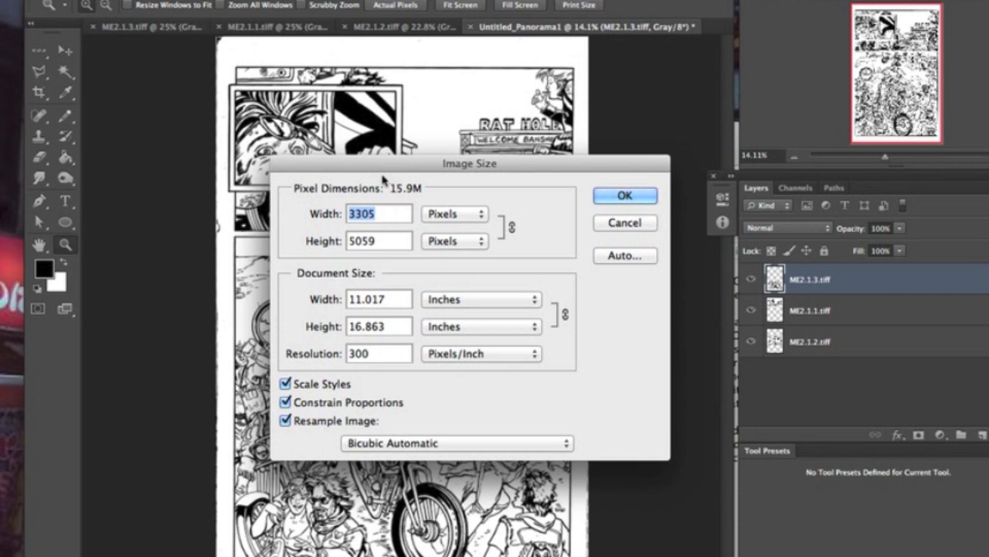
left_click(483, 218)
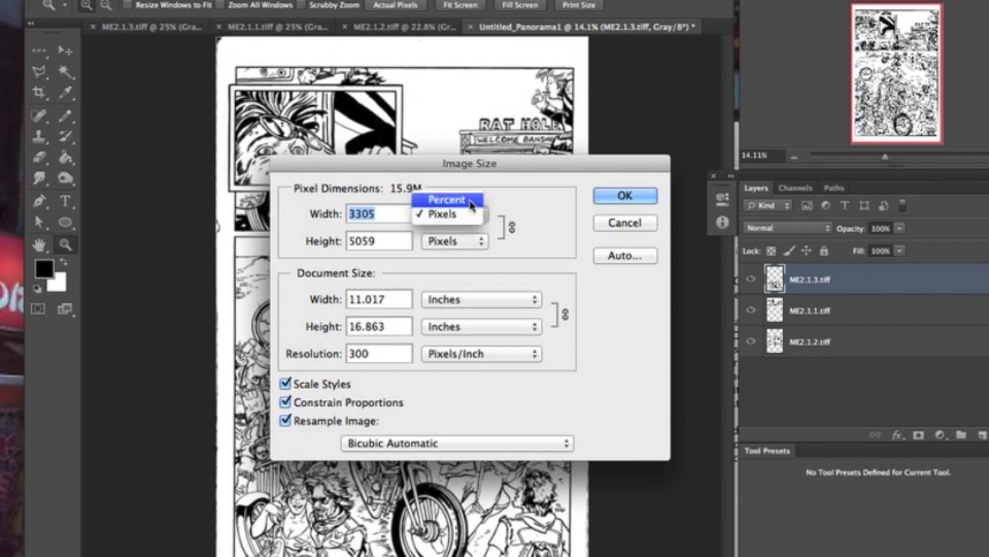
left_click(470, 201)
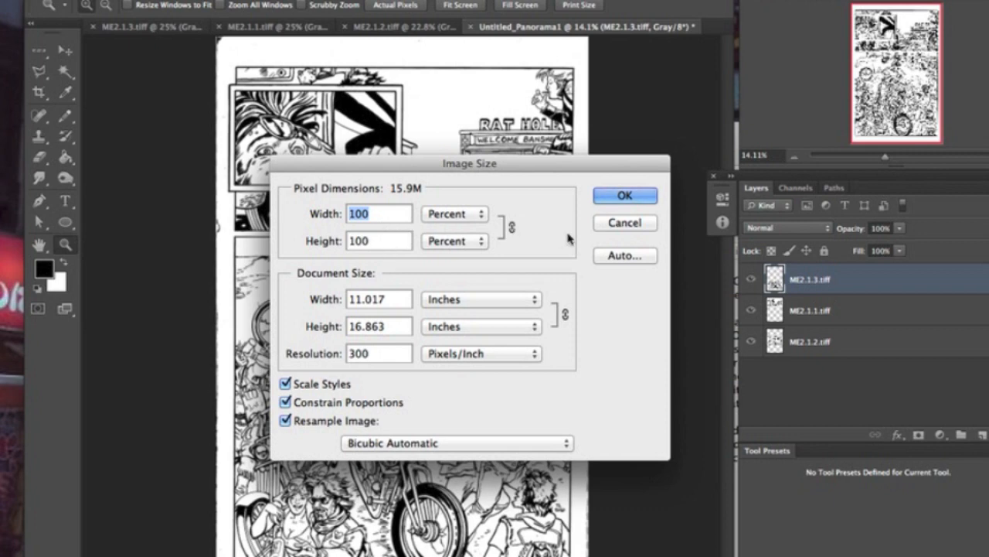
type("60")
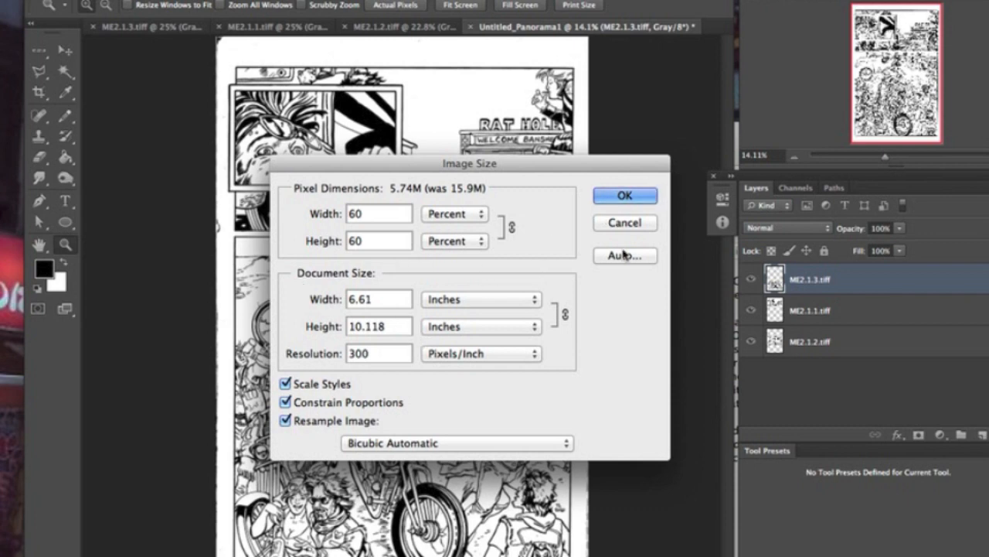
left_click(625, 195)
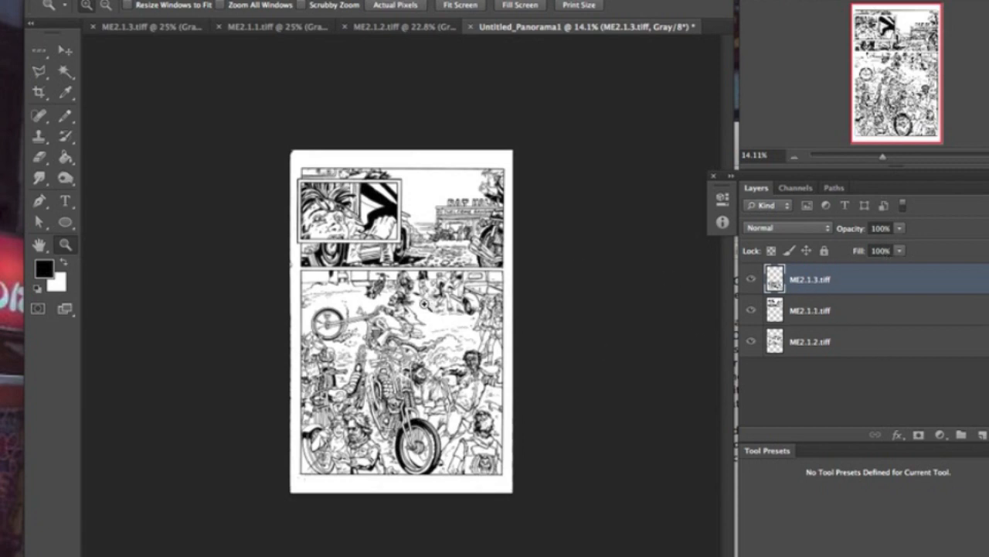
Extend the canvas by 2 inches in both width and height, relative to the current size, using Canvas Size
left_click(194, 1)
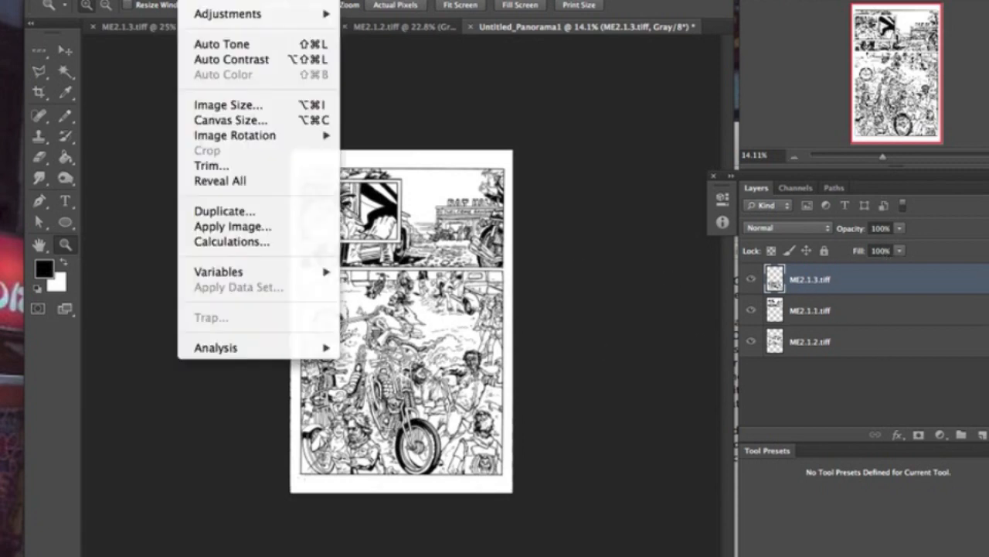
left_click(242, 122)
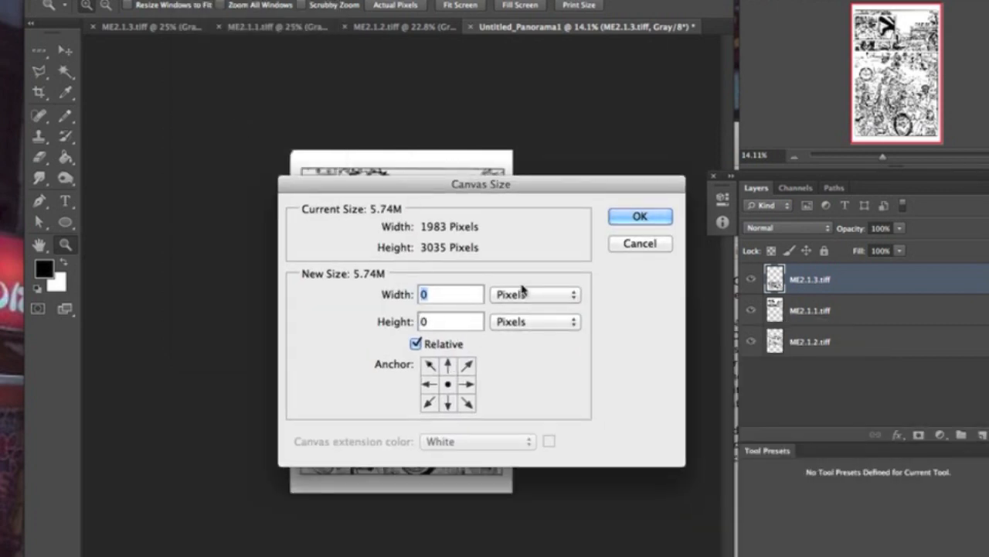
left_click(576, 300)
left_click(535, 311)
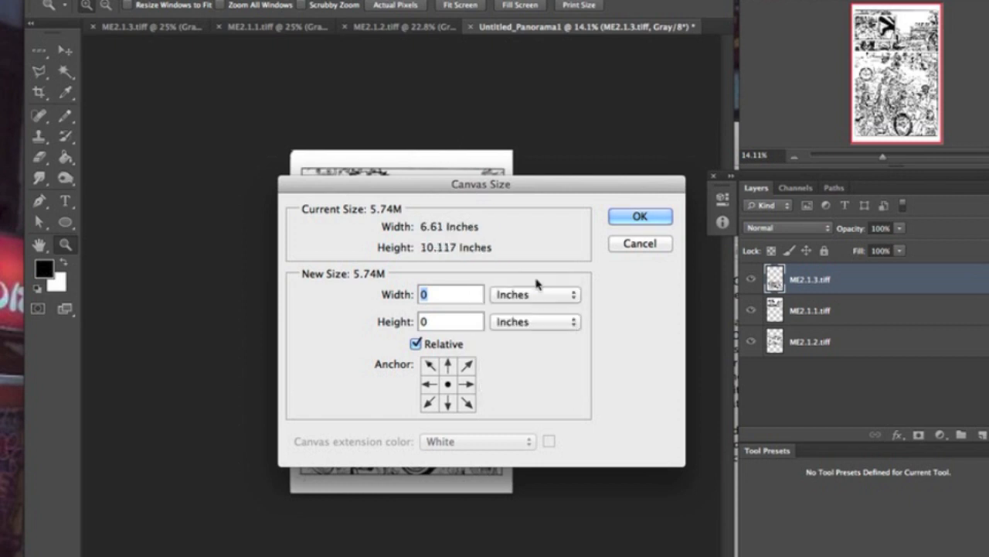
type("2")
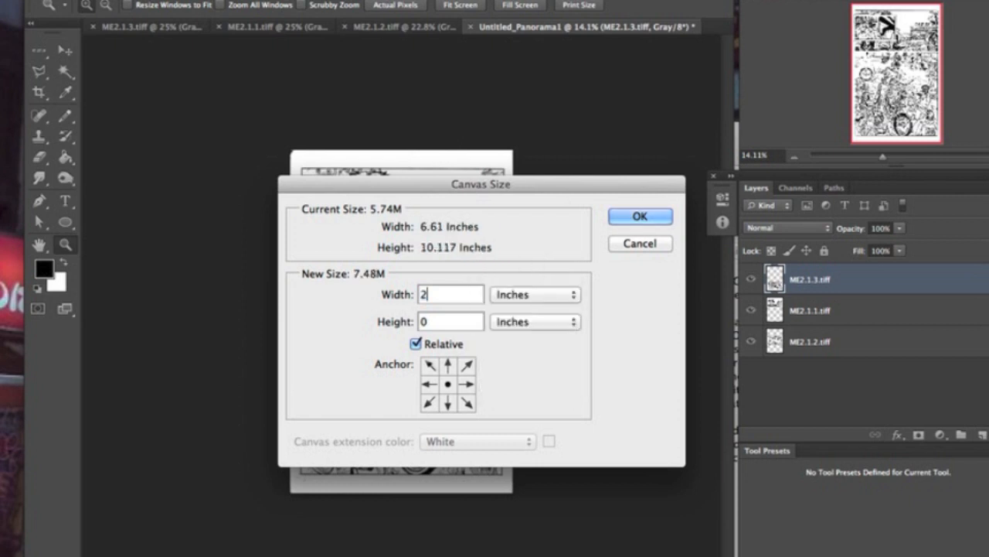
key("Tab")
type("2")
left_click(657, 220)
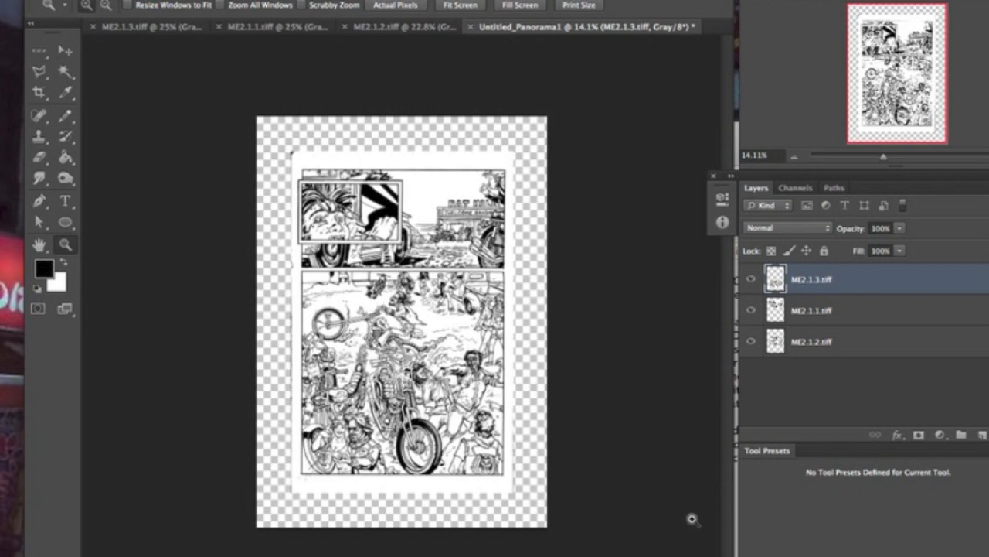
Move the ME2.1.3.tiff layer to the bottom of the layer stack and hide it
key("super+0")
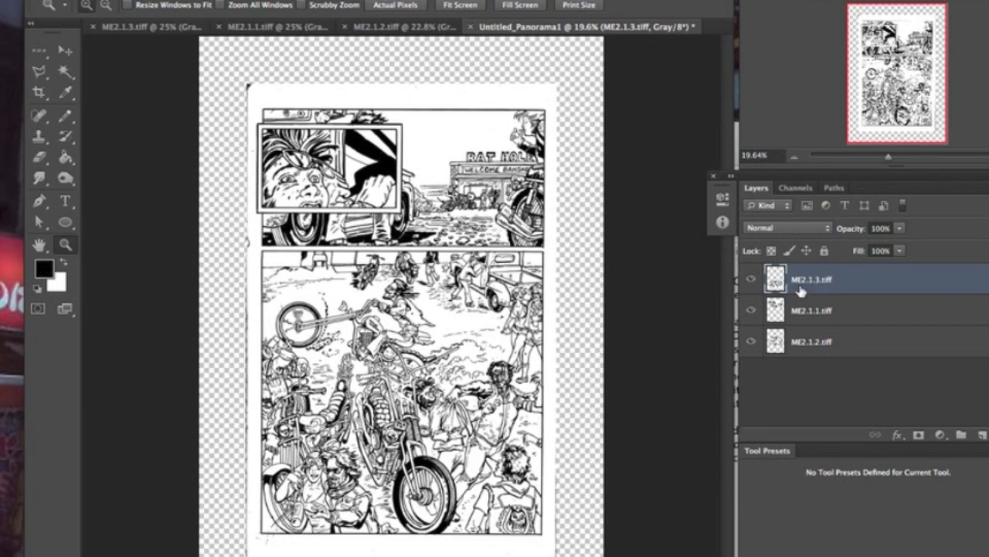
left_click_drag(821, 281, 822, 355)
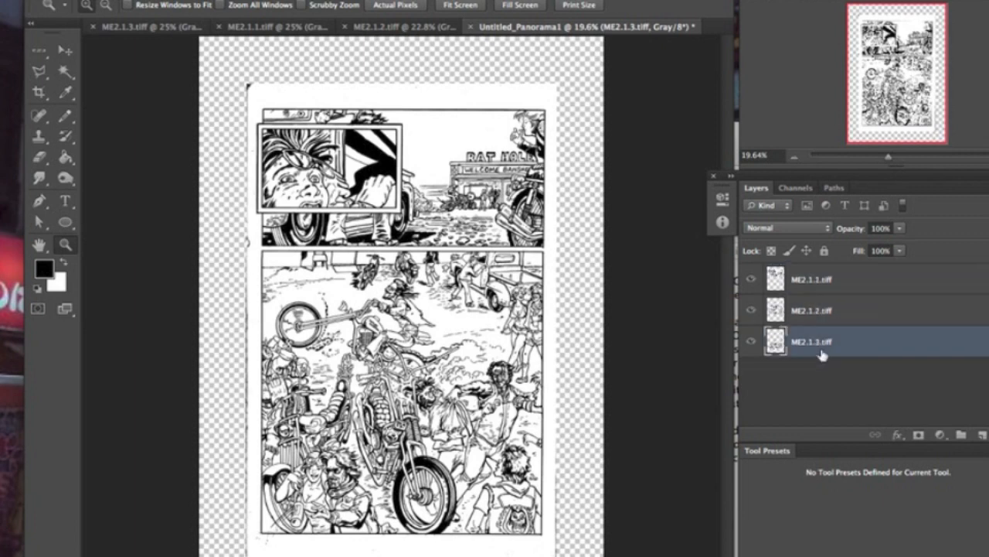
left_click(754, 343)
Set the blend mode of the ME2.1.1.tiff layer to Multiply
left_click(833, 281)
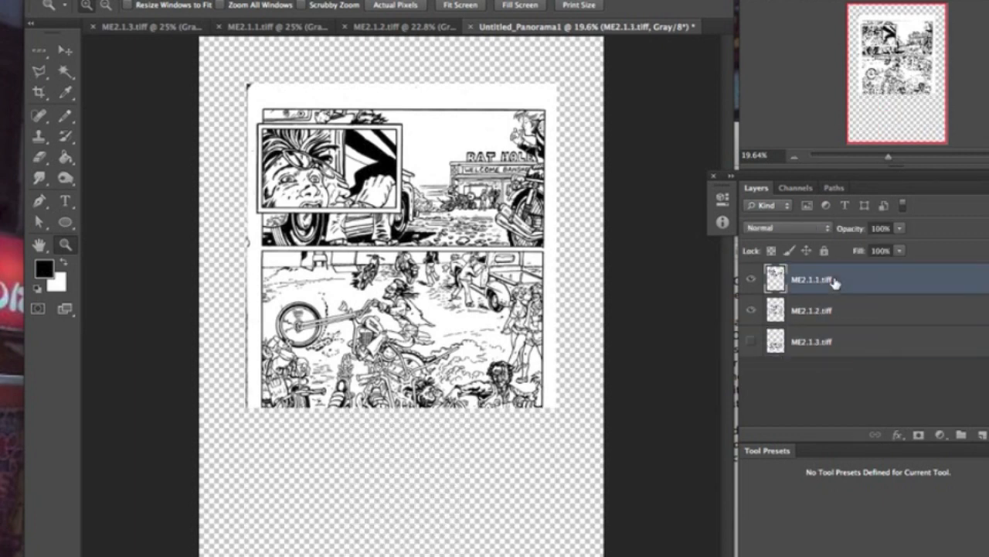
left_click(858, 307)
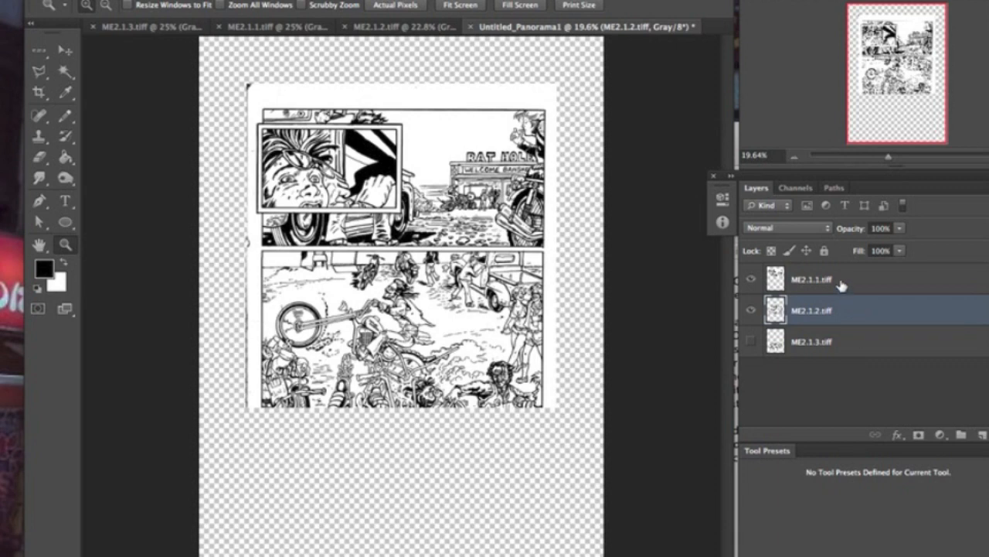
left_click(840, 283)
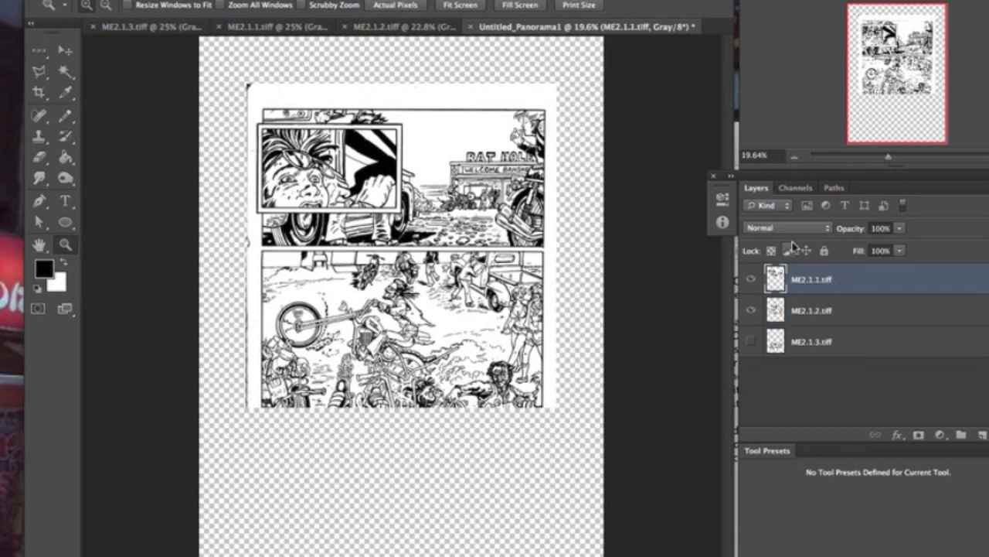
left_click(829, 229)
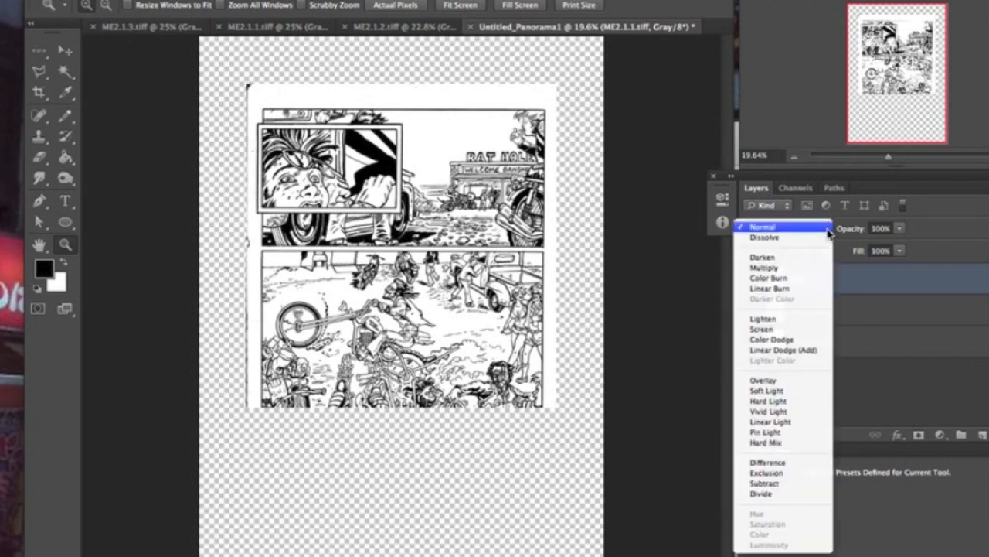
left_click(771, 268)
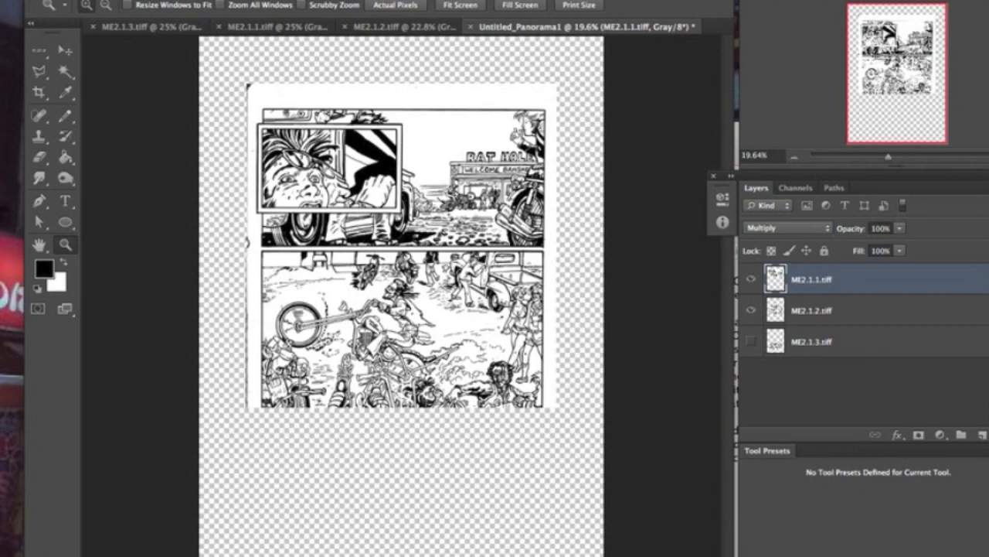
Move the ME2.1.1.tiff layer slightly down so its left-side panel borders line up with the layer beneath
key("super+plus")
key("super+plus")
key("super+plus")
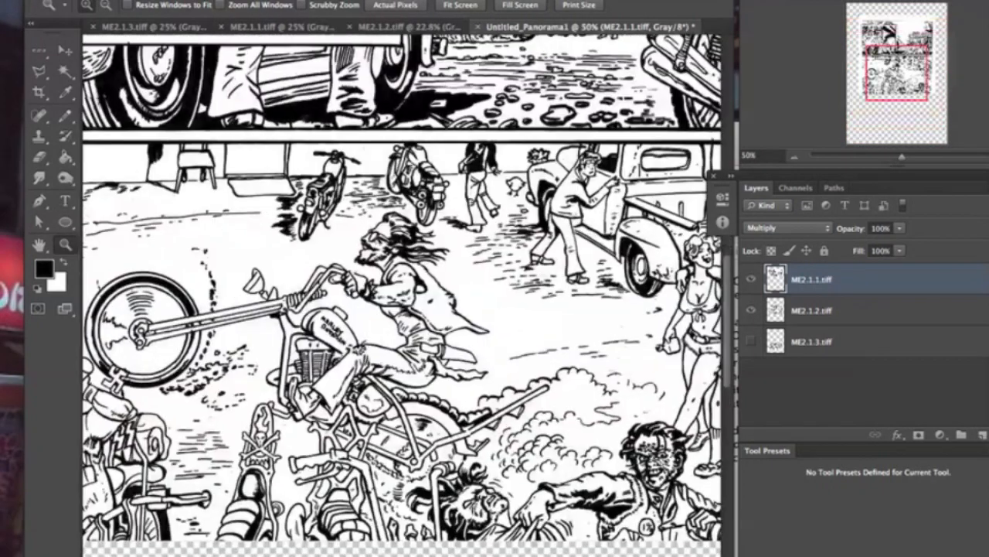
key("super+plus")
left_click_drag(896, 82, 867, 58)
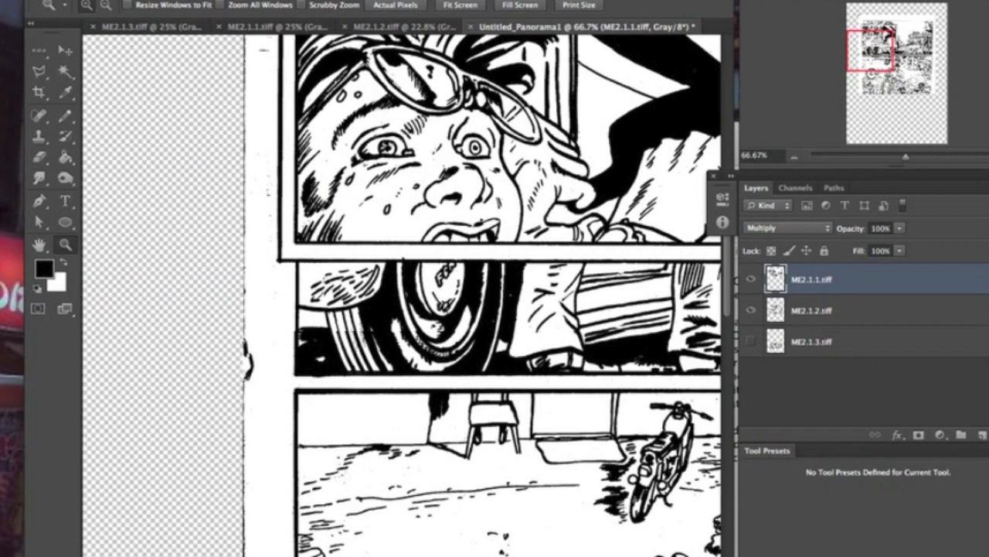
key("super+plus")
key("super+plus")
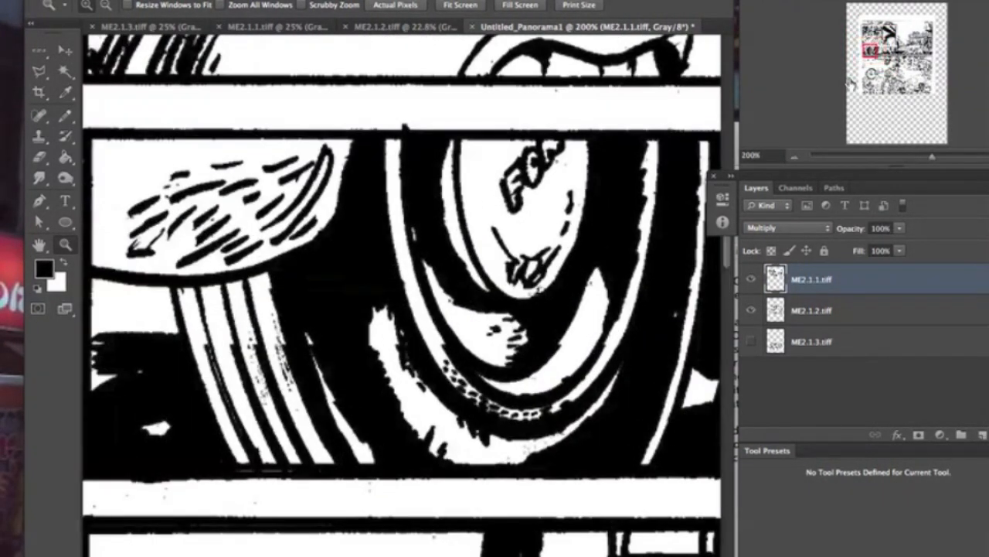
left_click_drag(872, 57, 866, 55)
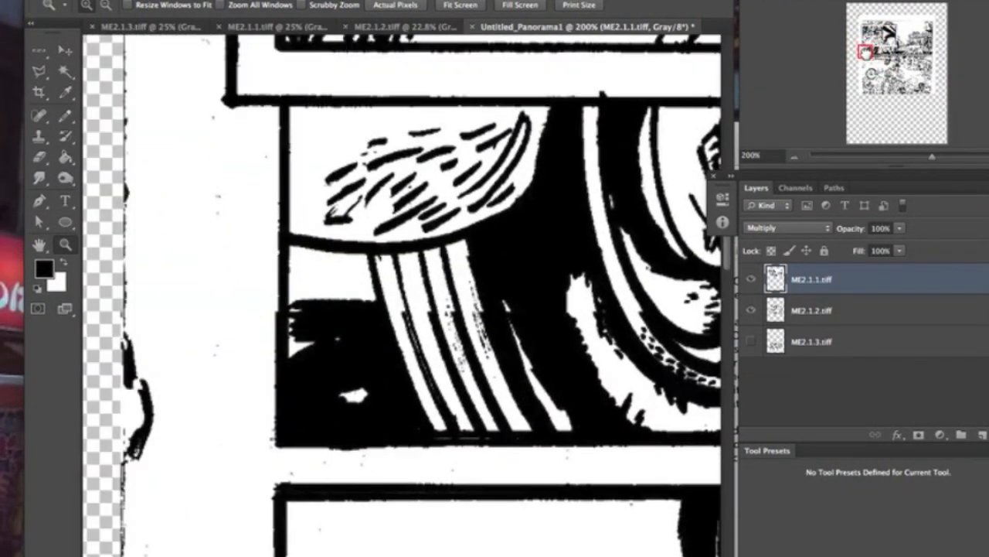
left_click(68, 54)
mouse_move(508, 247)
left_mouse_down()
mouse_move(500, 206)
mouse_move(495, 247)
mouse_move(506, 255)
left_mouse_up()
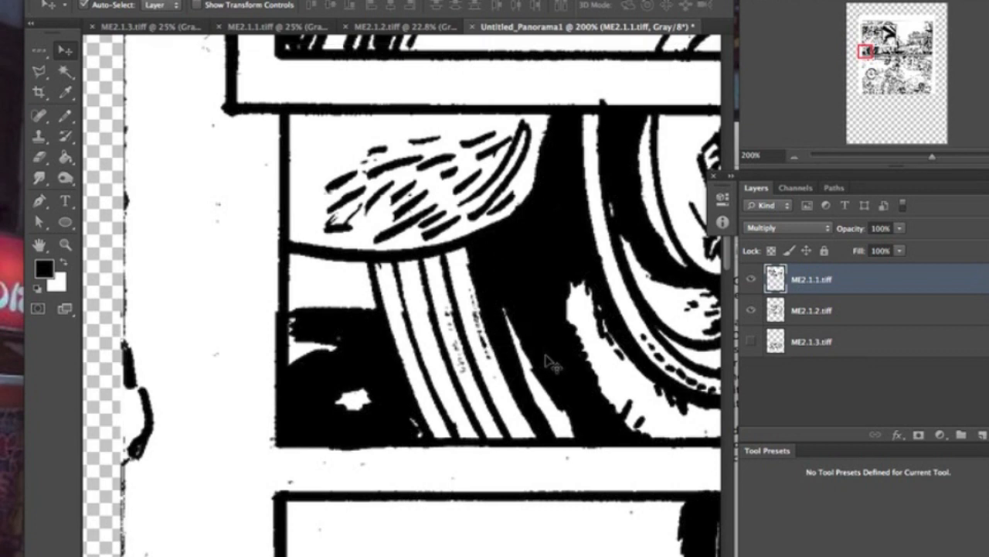
Skew the ME2.1.1.tiff layer vertically by -0.33° to align its right-side panel borders, and set its blend mode to Normal
left_click_drag(867, 53, 932, 53)
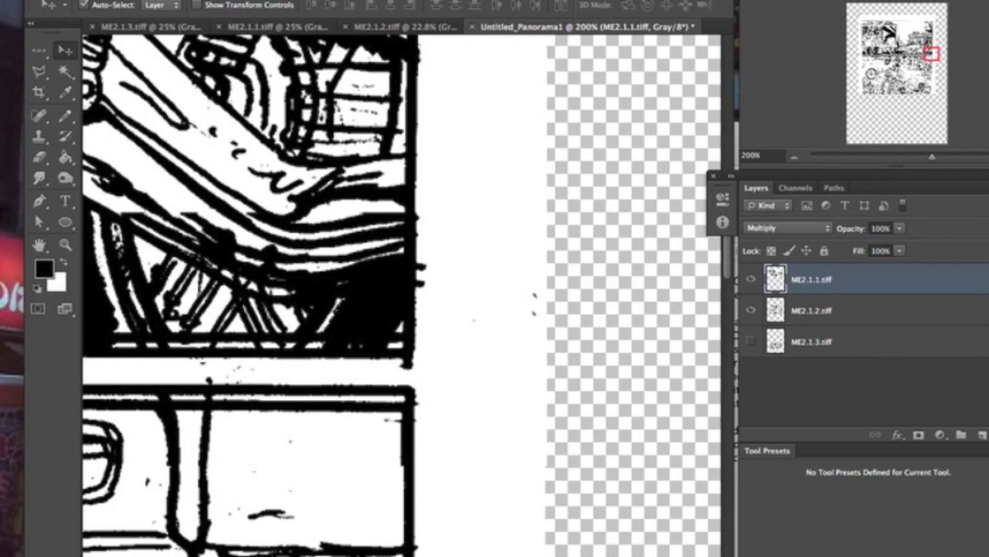
left_click(159, 0)
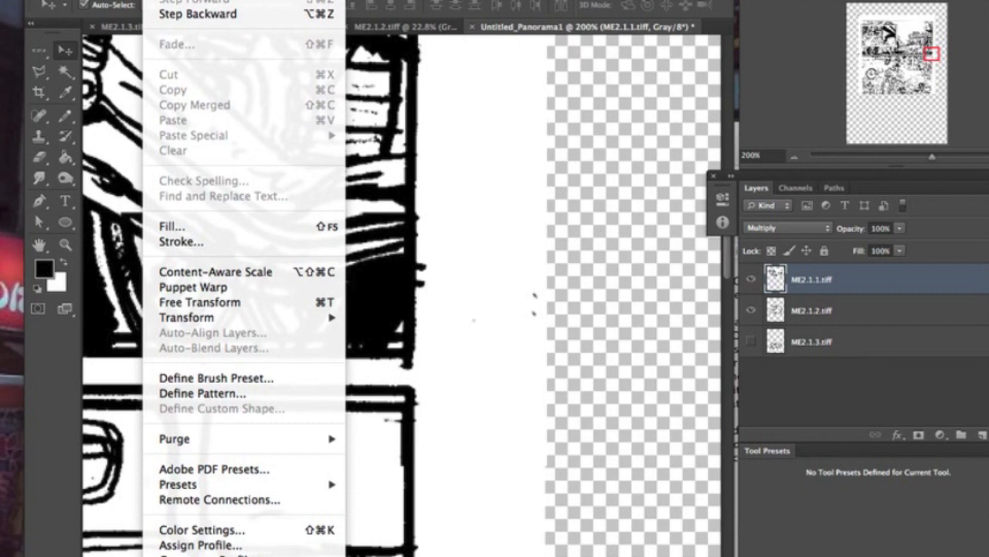
mouse_move(196, 318)
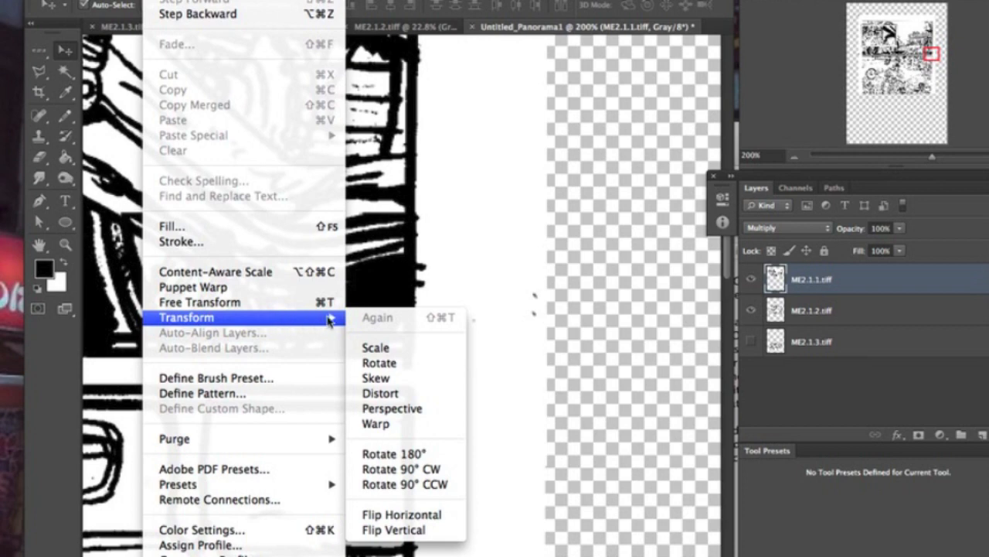
left_click(379, 378)
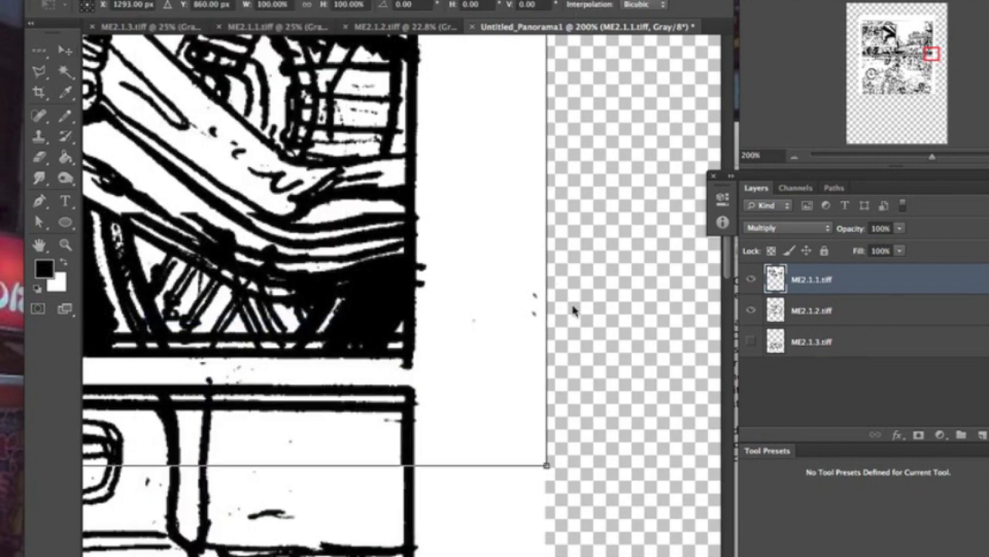
left_click_drag(552, 311, 554, 296)
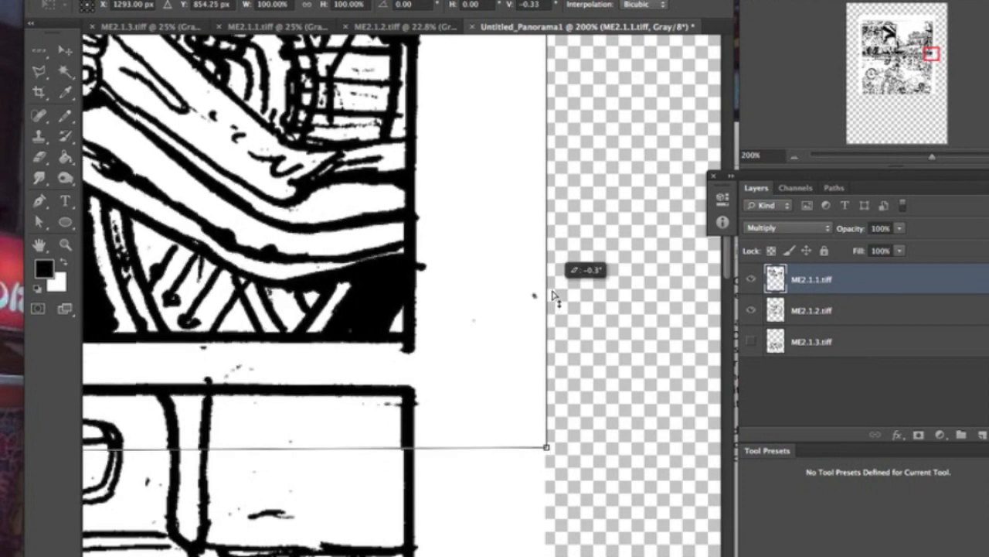
mouse_move(933, 55)
left_mouse_down()
mouse_move(901, 54)
mouse_move(929, 53)
left_mouse_up()
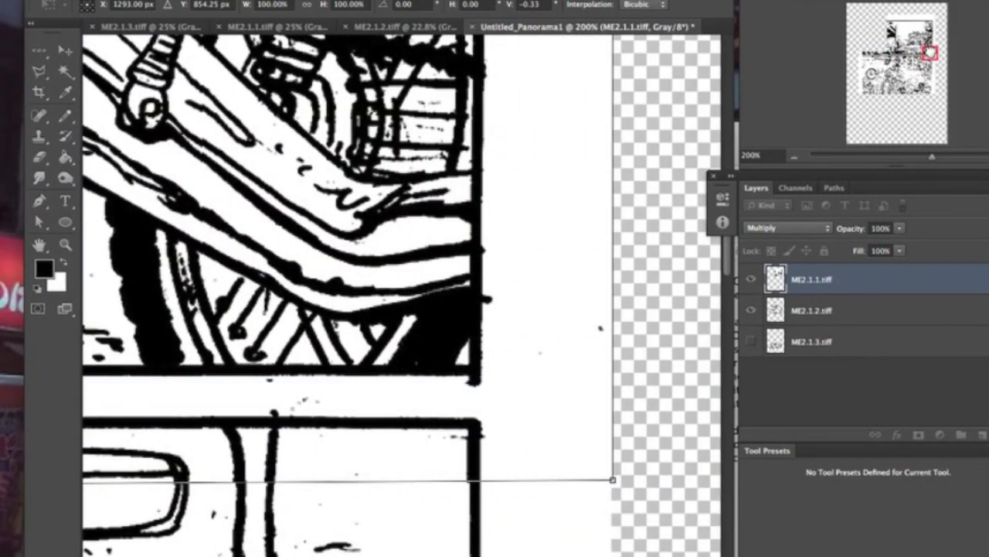
left_click(827, 229)
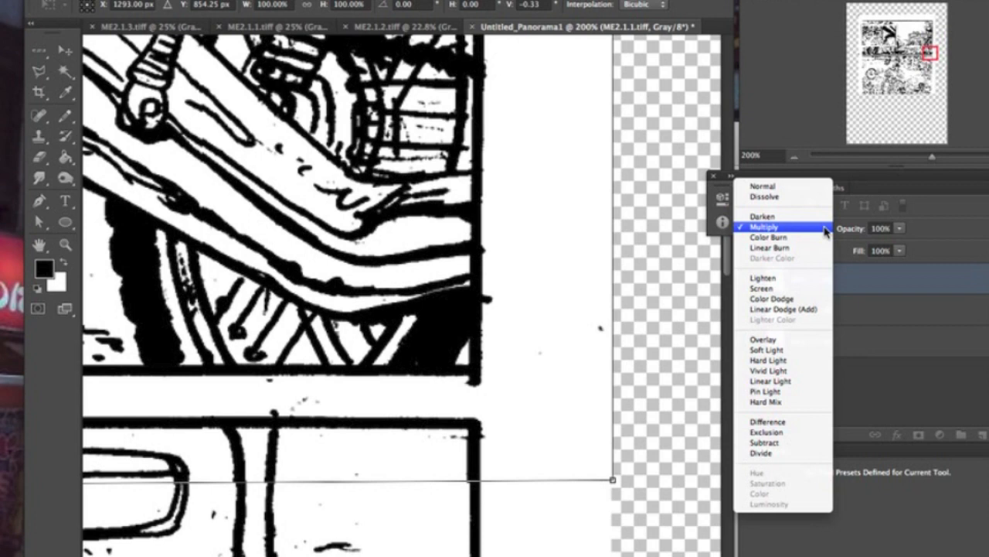
left_click(805, 191)
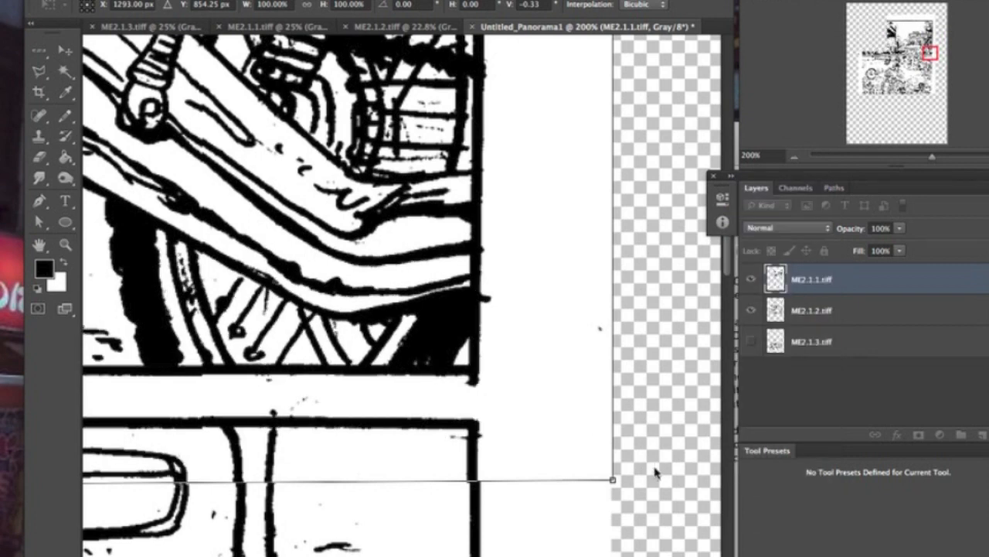
key("Return")
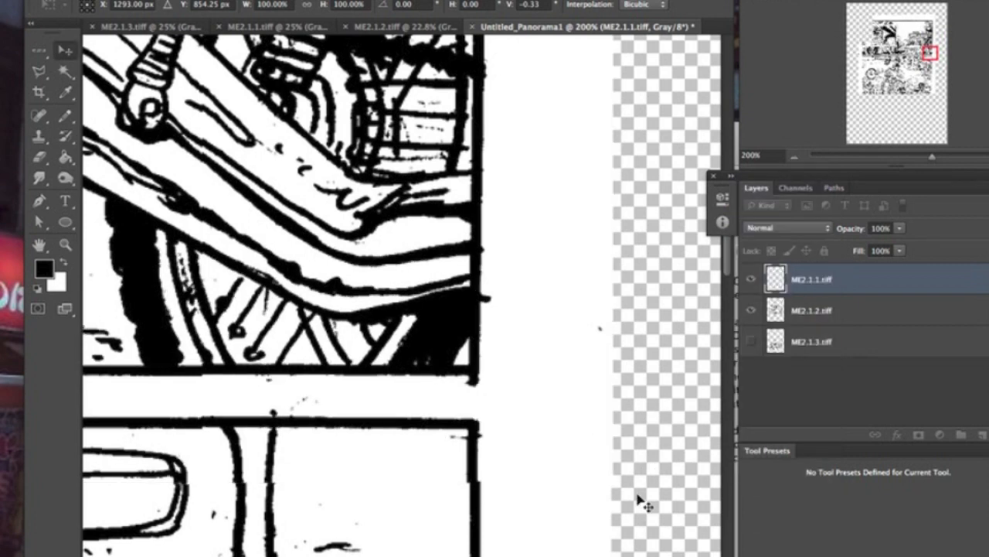
Set the ME2.1.1.tiff layer to Multiply and skew it horizontally by 0.08° to align the right panel border
key("shift+alt+m")
mouse_move(929, 55)
left_mouse_down()
mouse_move(912, 56)
mouse_move(929, 57)
left_mouse_up()
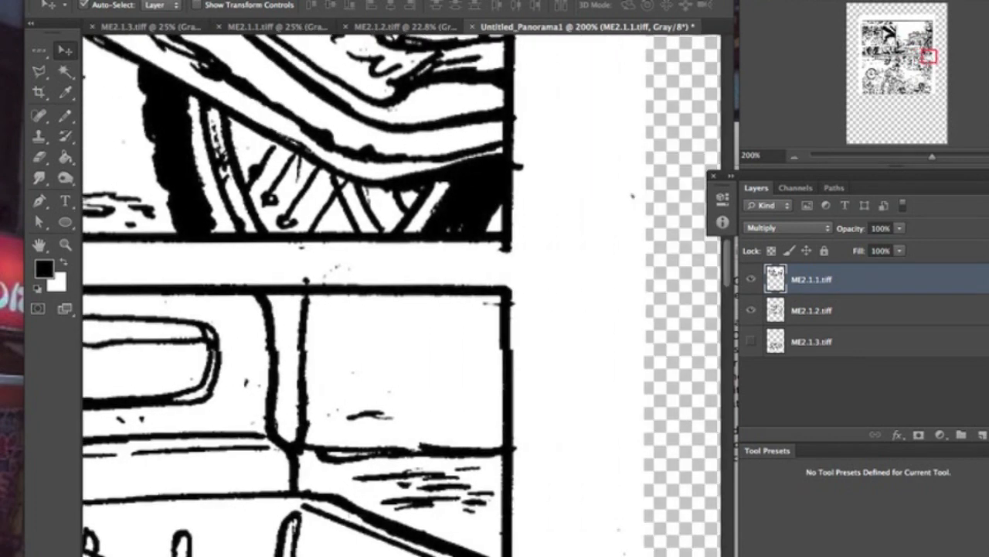
left_click(157, 0)
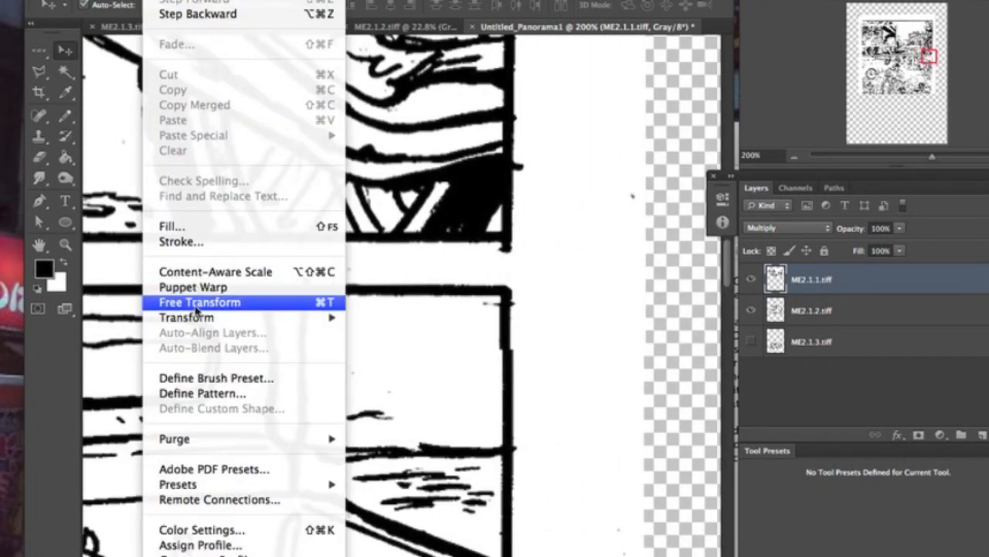
mouse_move(294, 316)
left_click(464, 379)
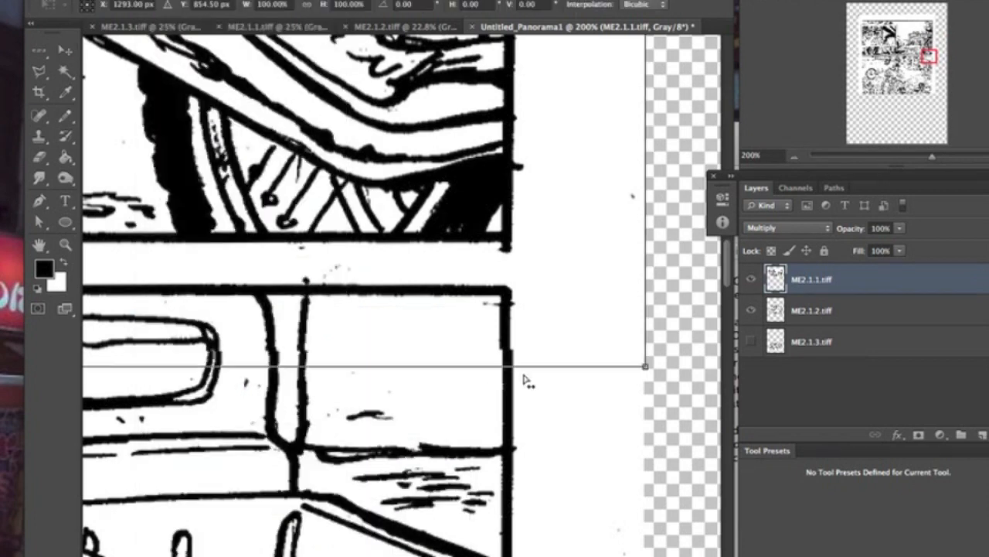
left_click_drag(525, 381, 524, 384)
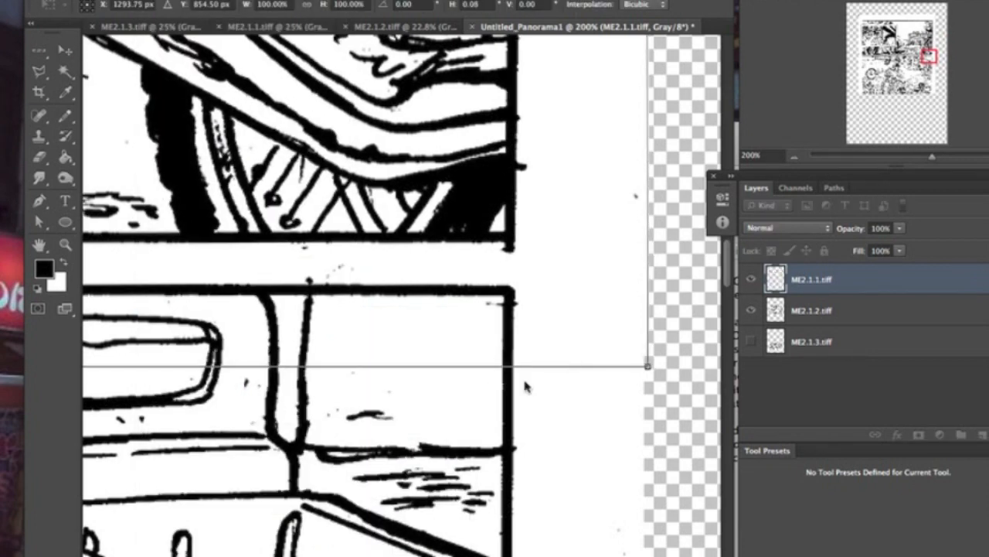
key("Return")
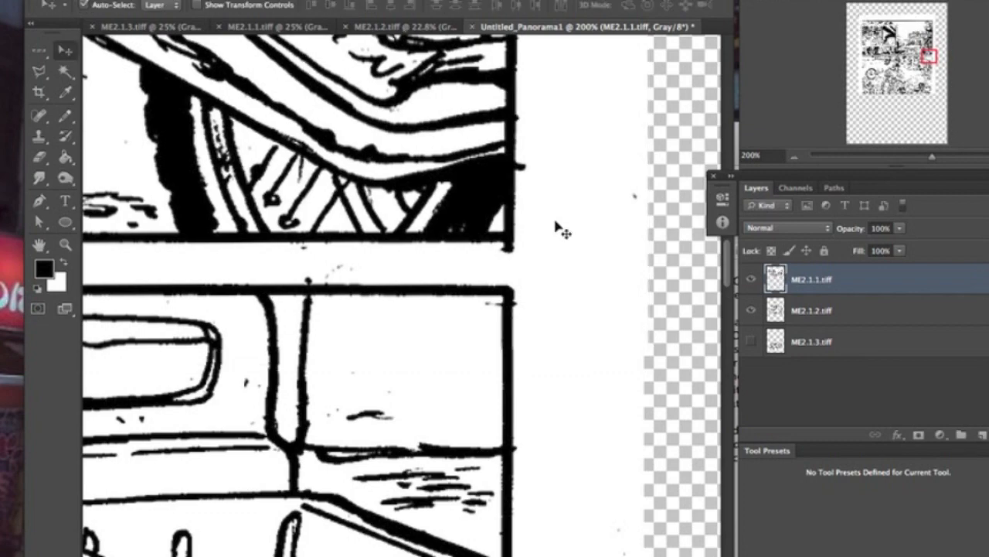
Scale the ME2.1.1.tiff layer's width to 100.15% from its left edge so the left panel border meets the ME2.1.2.tiff section
left_click_drag(928, 60, 864, 60)
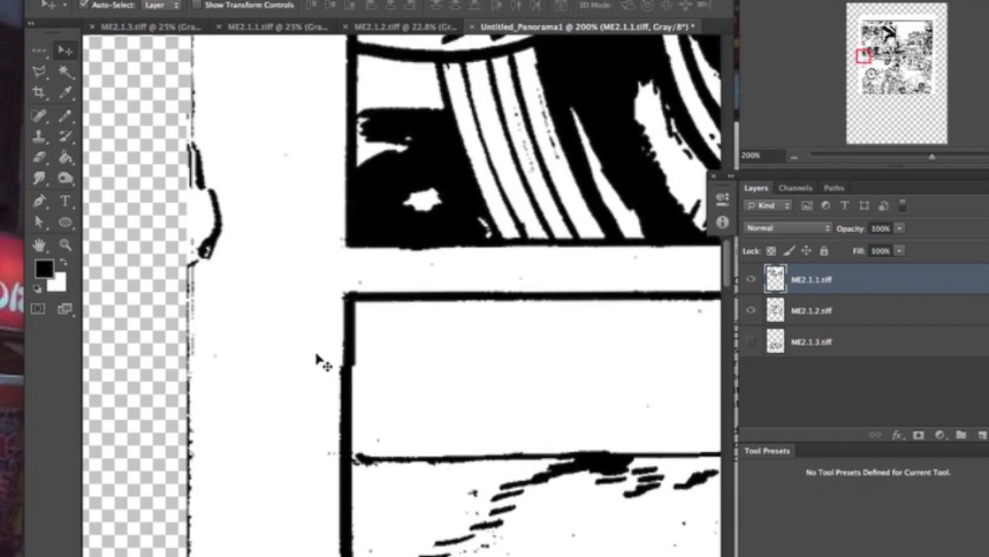
left_click(159, 0)
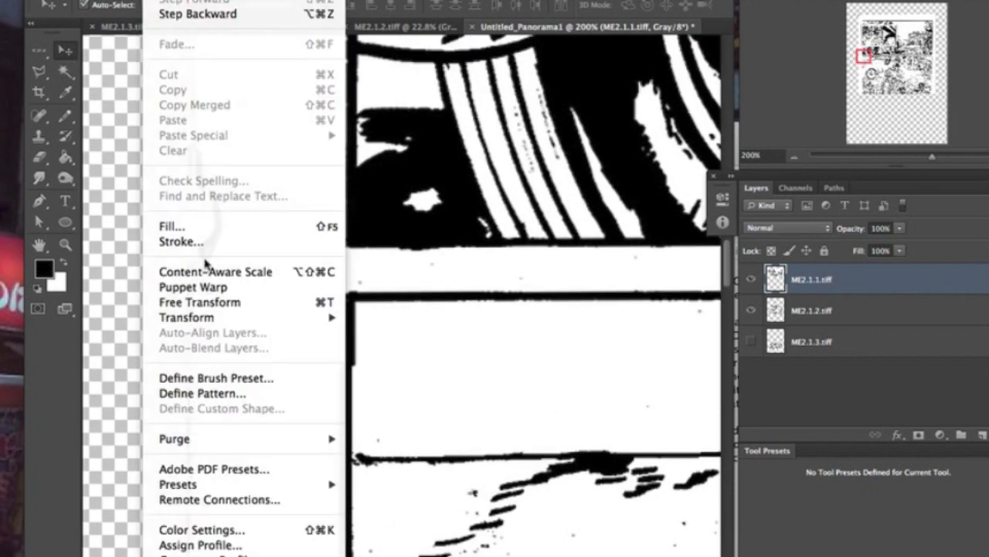
mouse_move(247, 317)
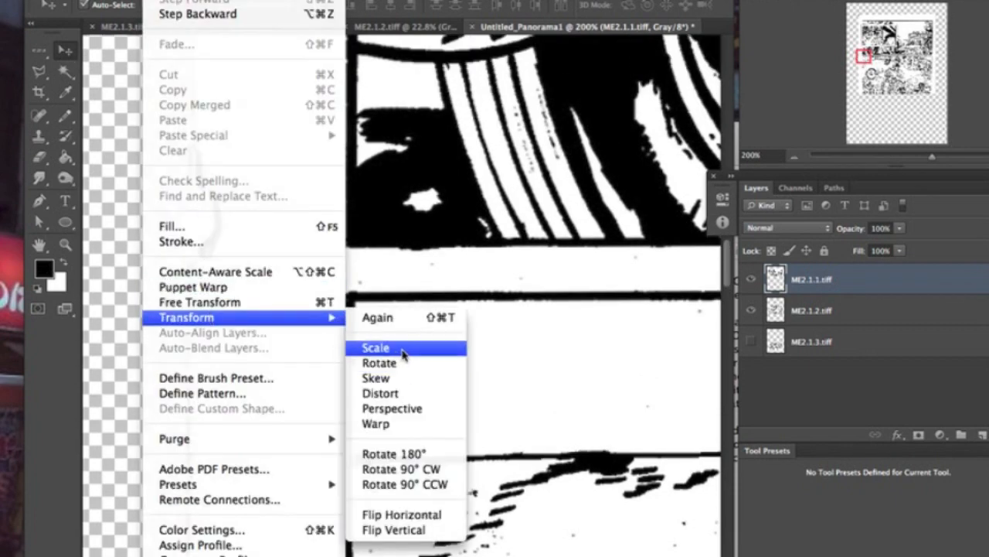
left_click(403, 349)
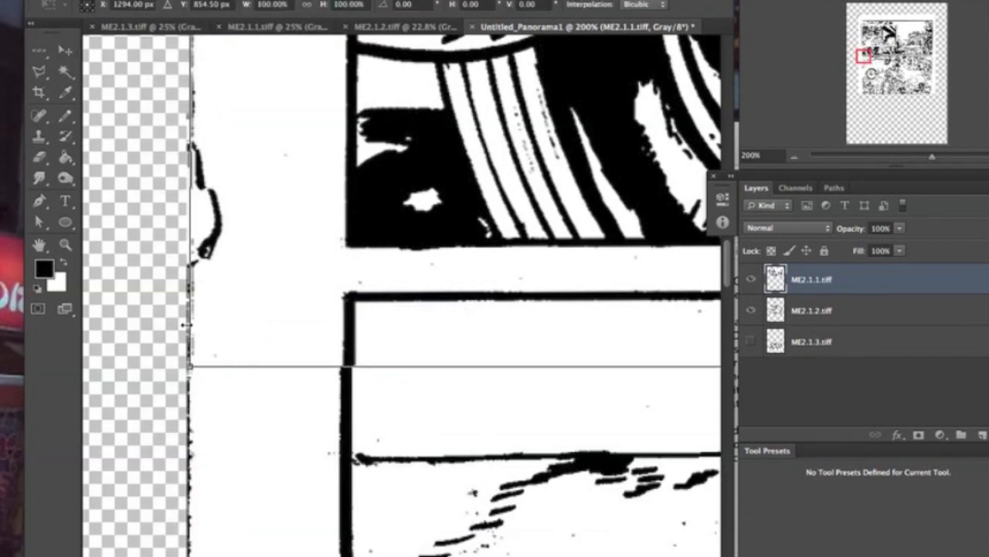
left_click_drag(185, 325, 182, 326)
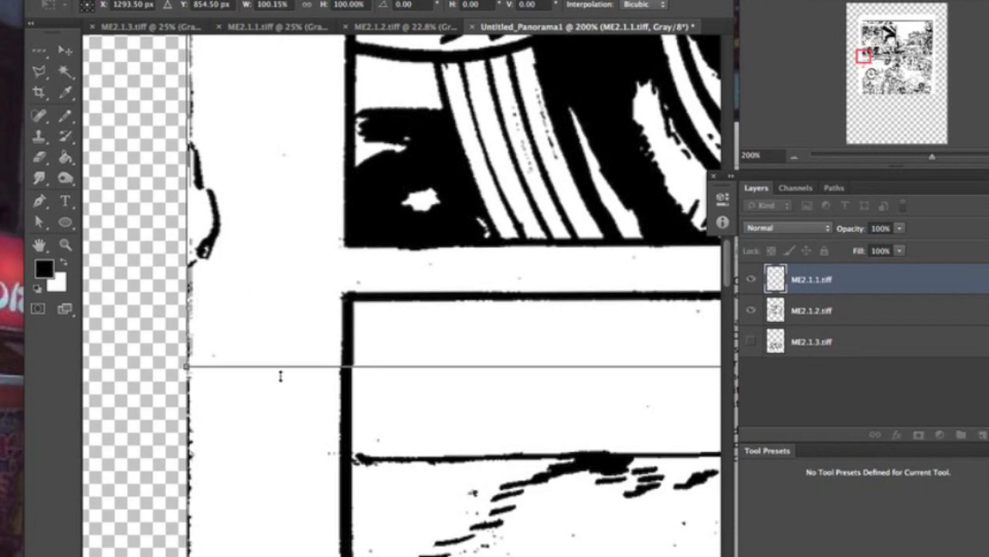
key("Return")
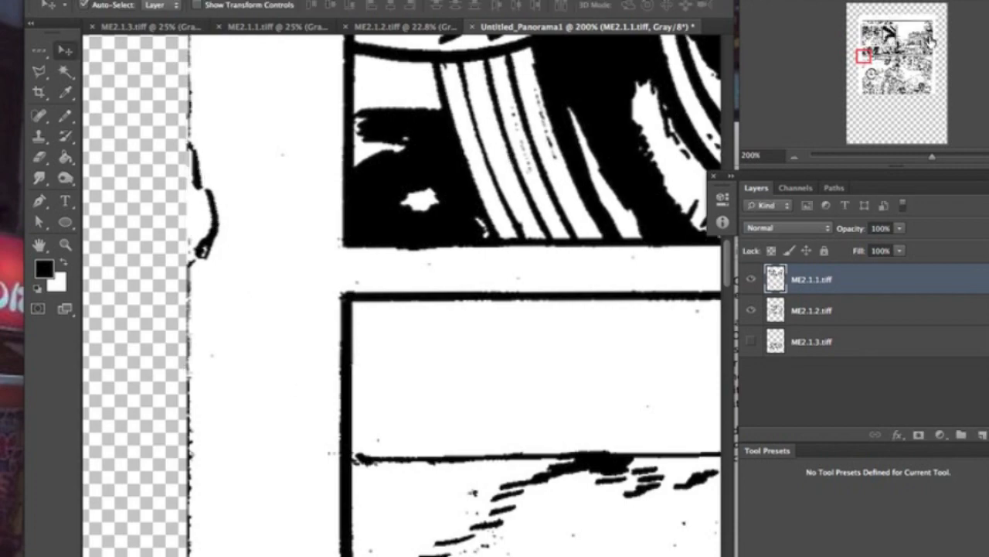
Merge the visible ME2.1.1.tiff and ME2.1.2.tiff layers into one layer, keeping the hidden ME2.1.3.tiff layer separate
left_click_drag(872, 48, 930, 57)
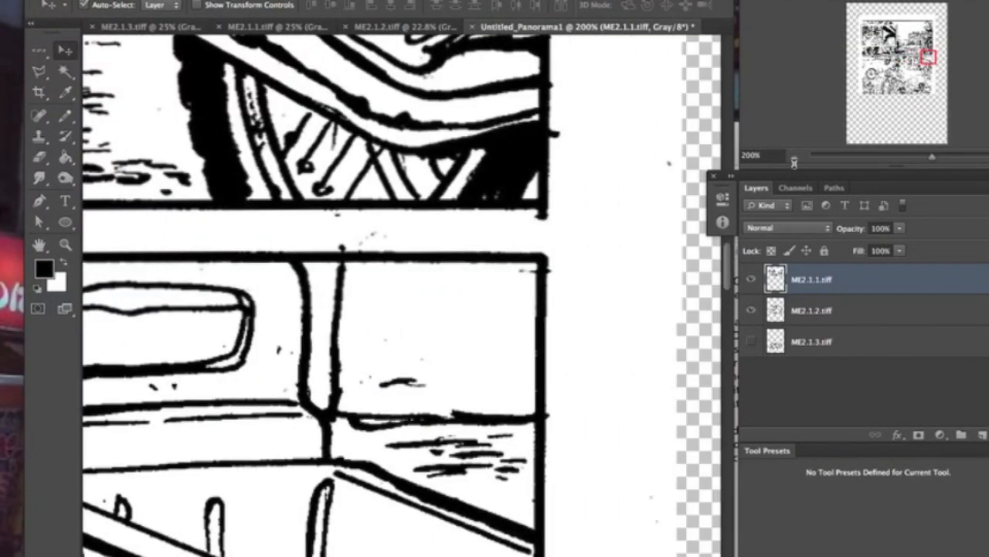
left_click(794, 158)
left_click(794, 158)
left_click(794, 158)
left_click(793, 157)
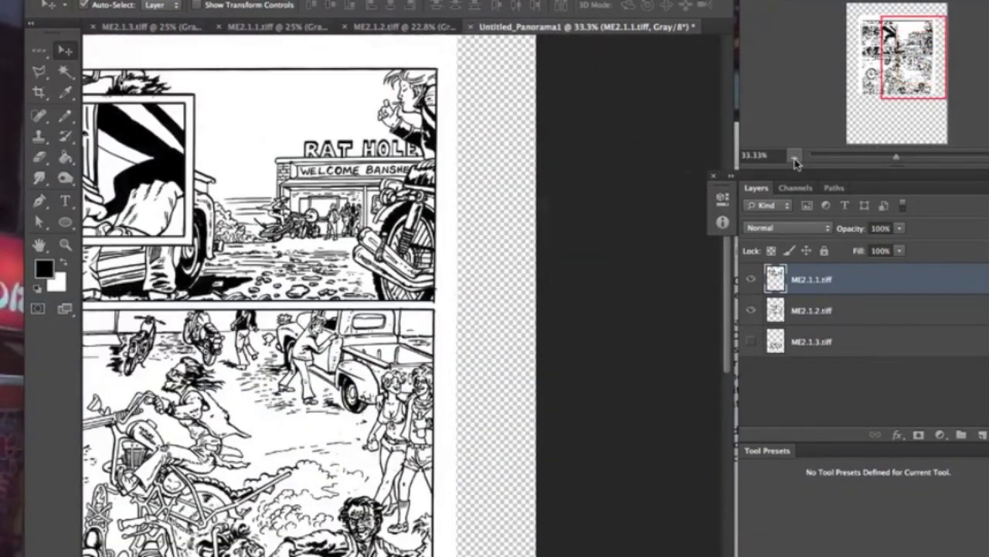
left_click(794, 158)
left_click_drag(323, 383, 478, 337)
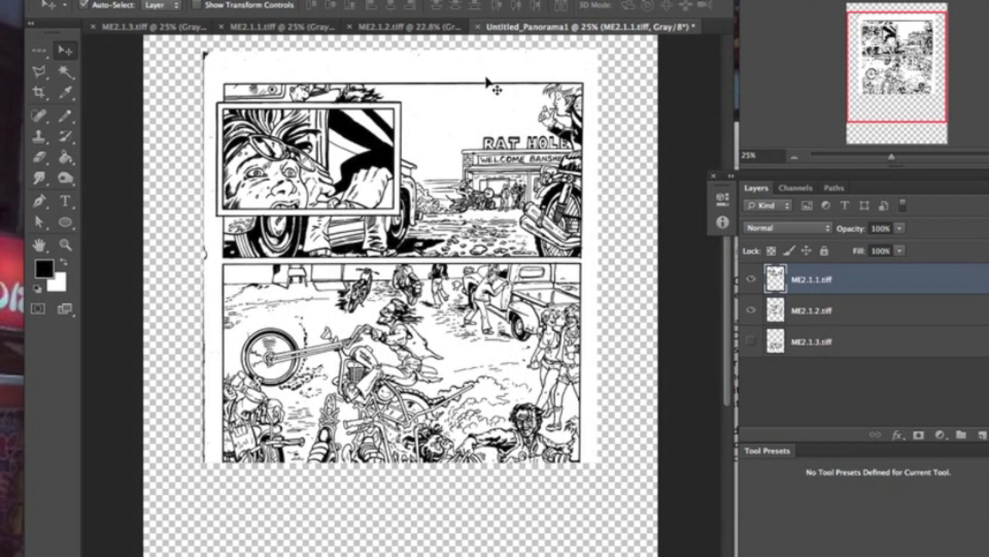
key("shift+super+e")
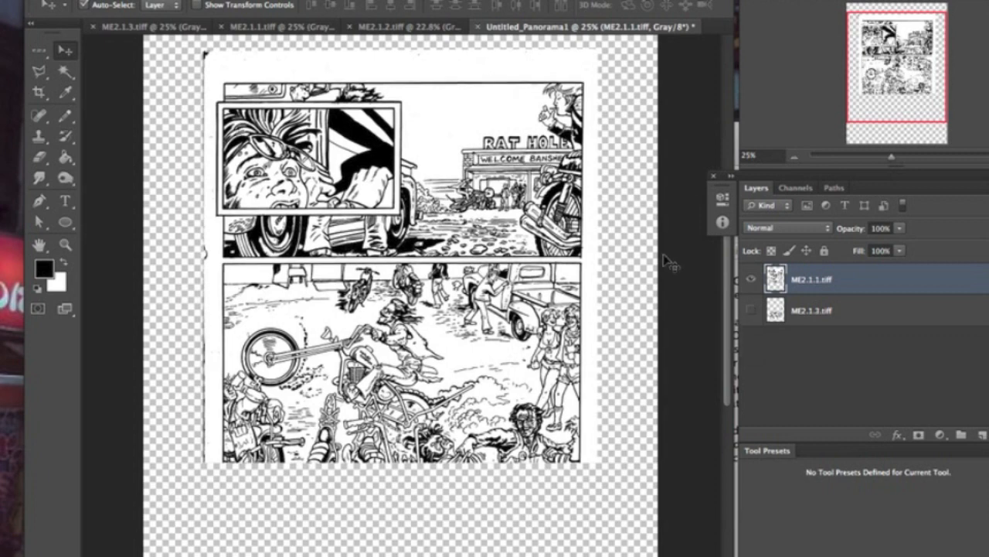
Show the ME2.1.3.tiff layer and compare it with the merged ME2.1.1.tiff layer by toggling their visibility, leaving both shown
left_click(750, 280)
left_click(751, 309)
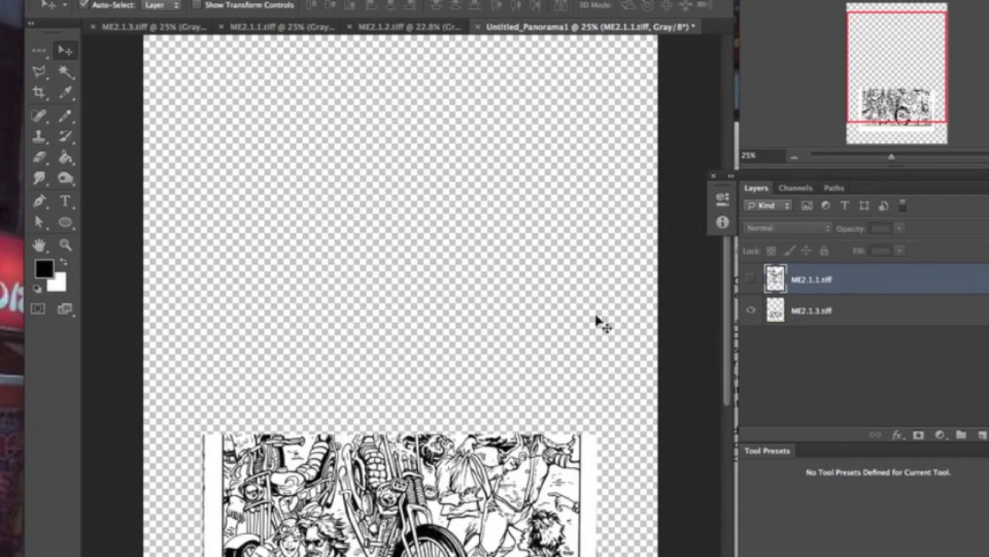
left_click_drag(443, 527, 433, 352)
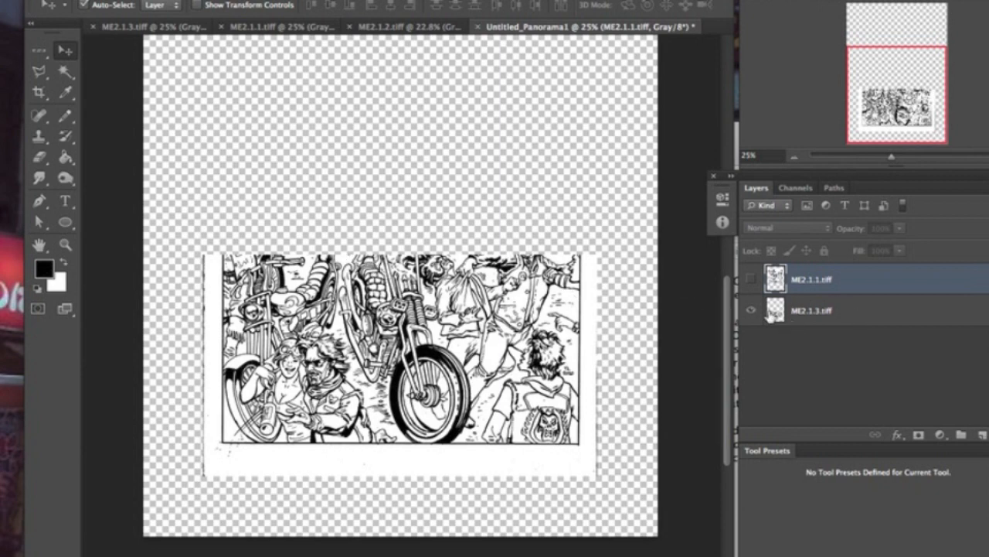
left_click(752, 282)
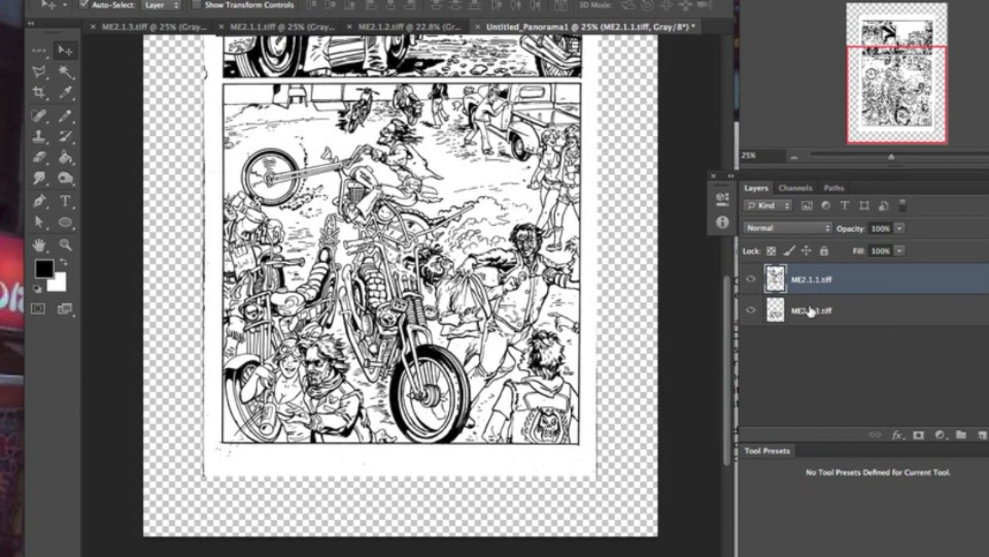
left_click(752, 311)
left_click(751, 311)
left_click(752, 281)
left_click(752, 282)
left_click(751, 310)
left_click(752, 311)
Set the merged ME2.1.1.tiff layer to Multiply and shift it slightly so its left-side artwork lines up with ME2.1.3.tiff
left_click(900, 231)
left_click(830, 232)
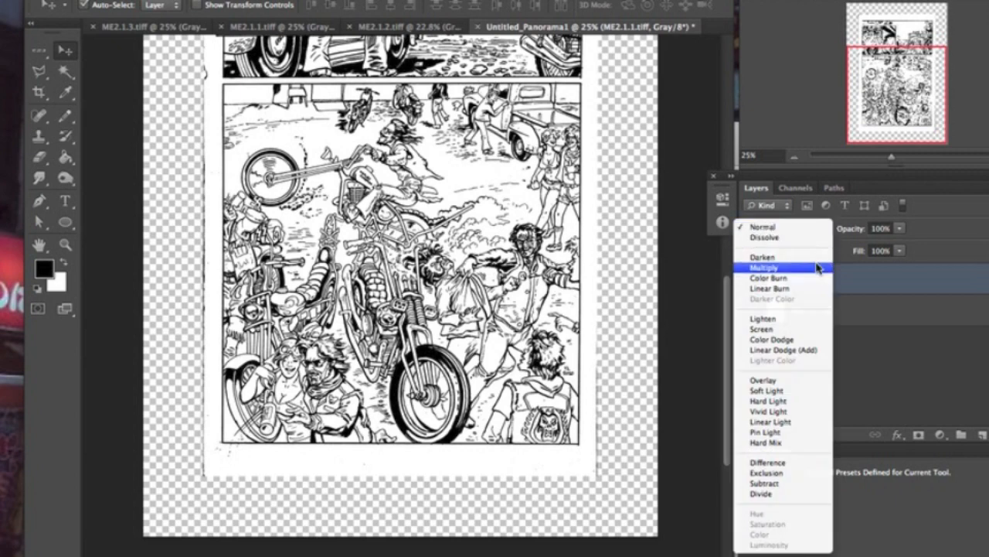
left_click(765, 268)
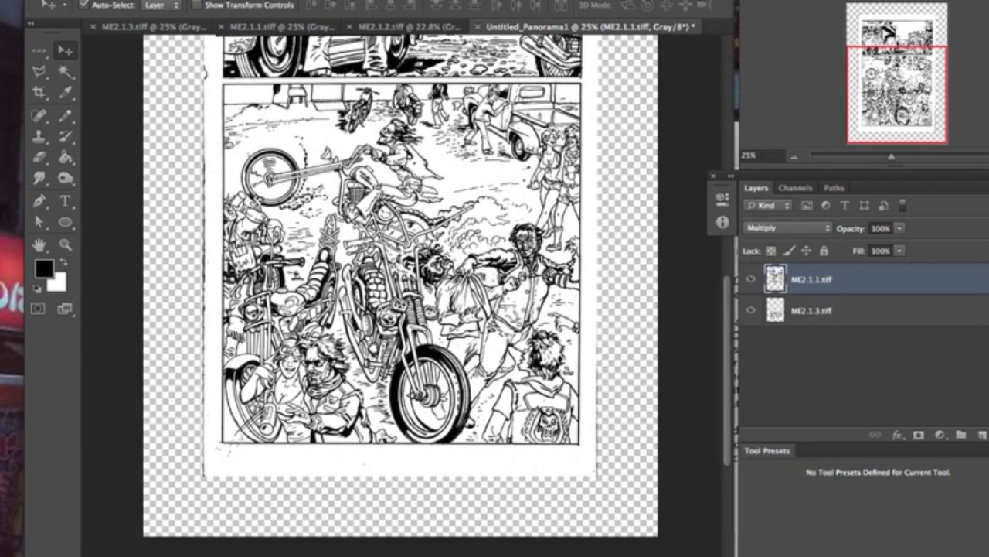
left_click_drag(893, 161, 920, 160)
left_click_drag(897, 101, 866, 90)
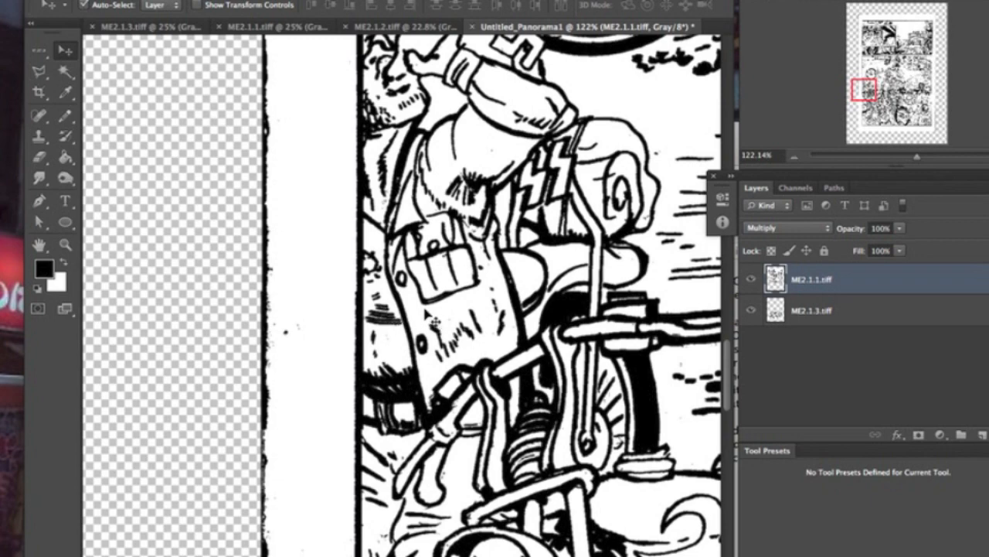
left_click_drag(465, 307, 510, 361)
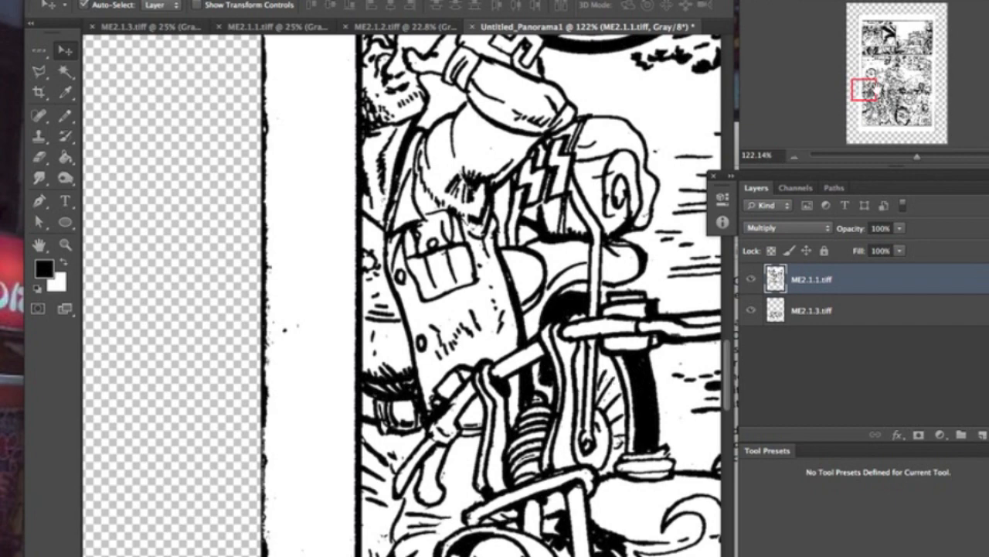
Skew the merged ME2.1.1.tiff layer vertically by 0.14° to align its right-side artwork with ME2.1.3.tiff, and set its blend mode to Normal
scroll(458, 309, "right", 15)
scroll(458, 309, "right", 15)
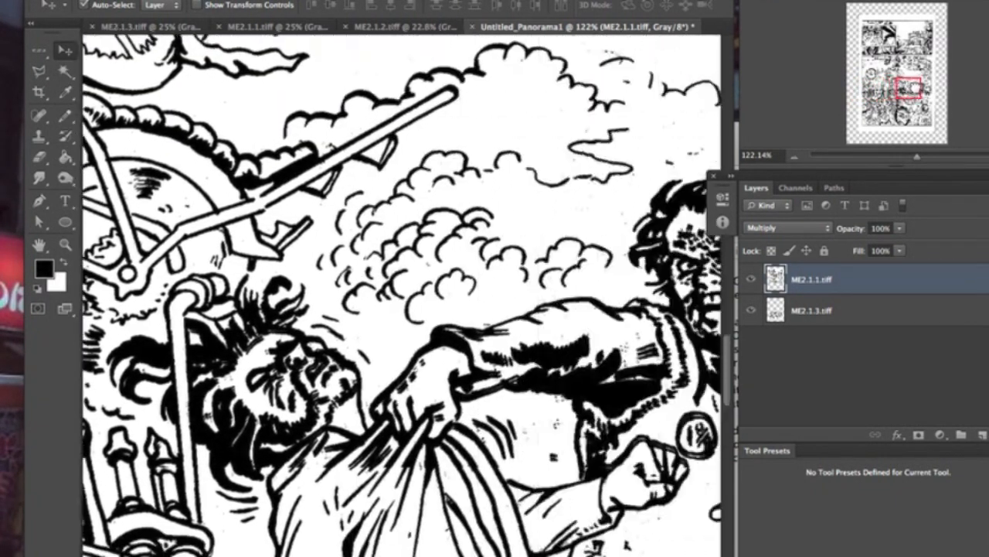
scroll(457, 309, "right", 15)
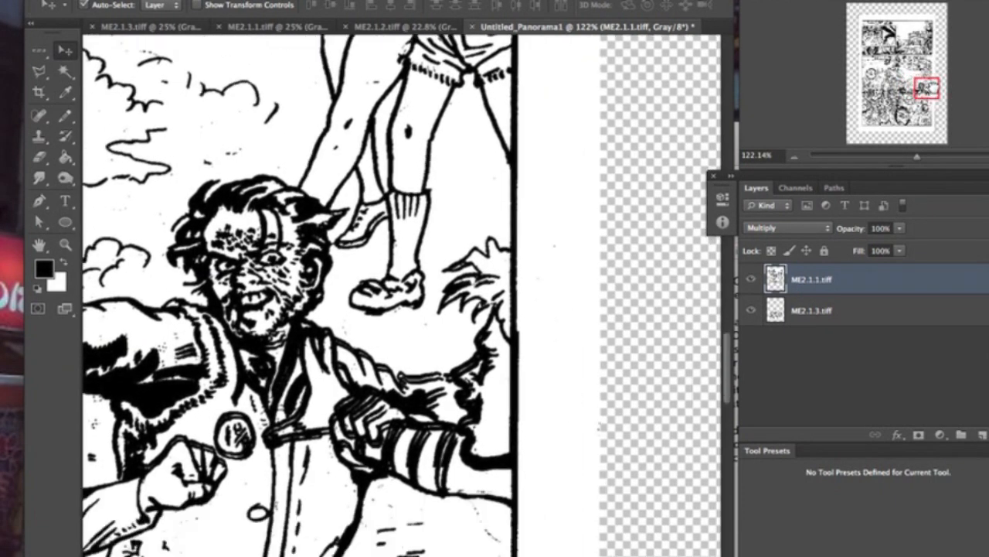
scroll(437, 330, "left", 2)
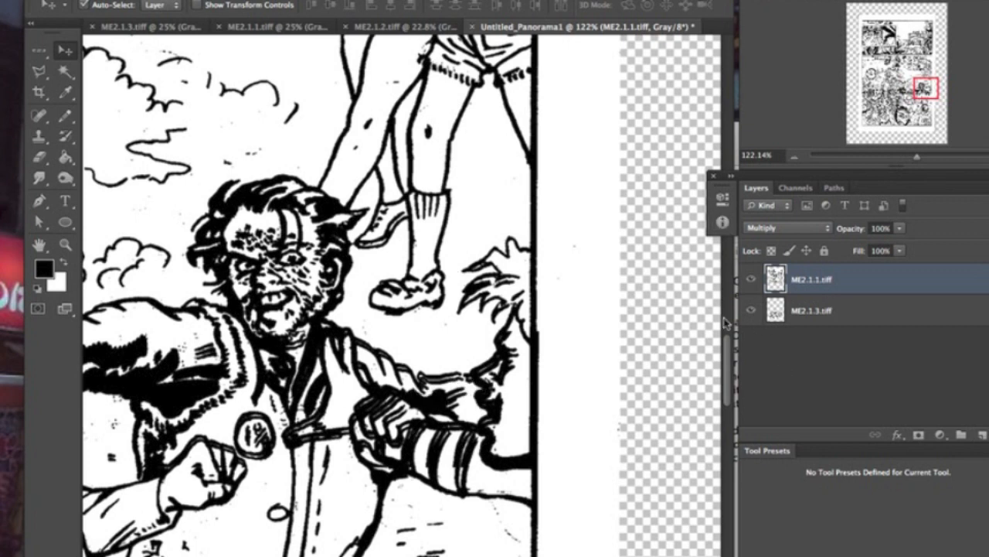
left_click(127, 0)
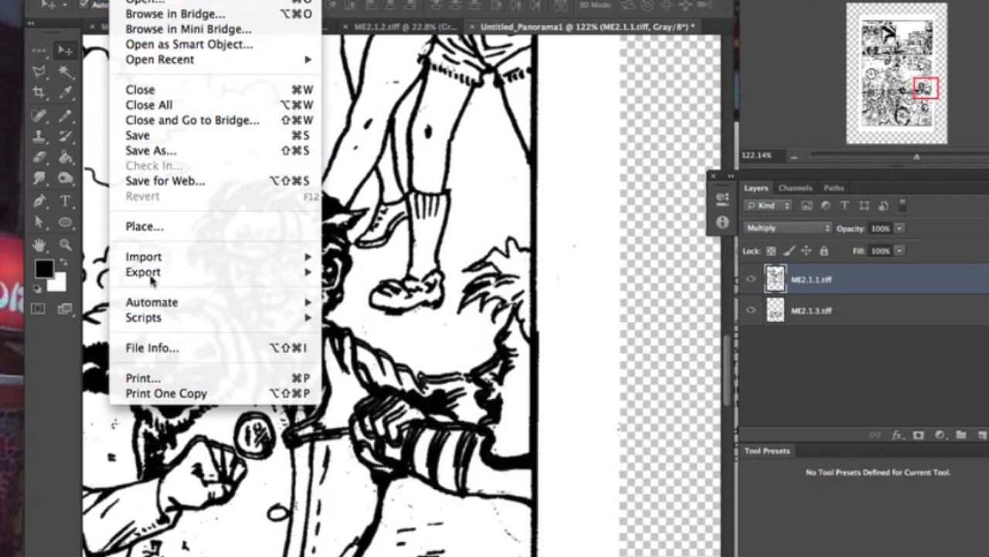
mouse_move(158, 0)
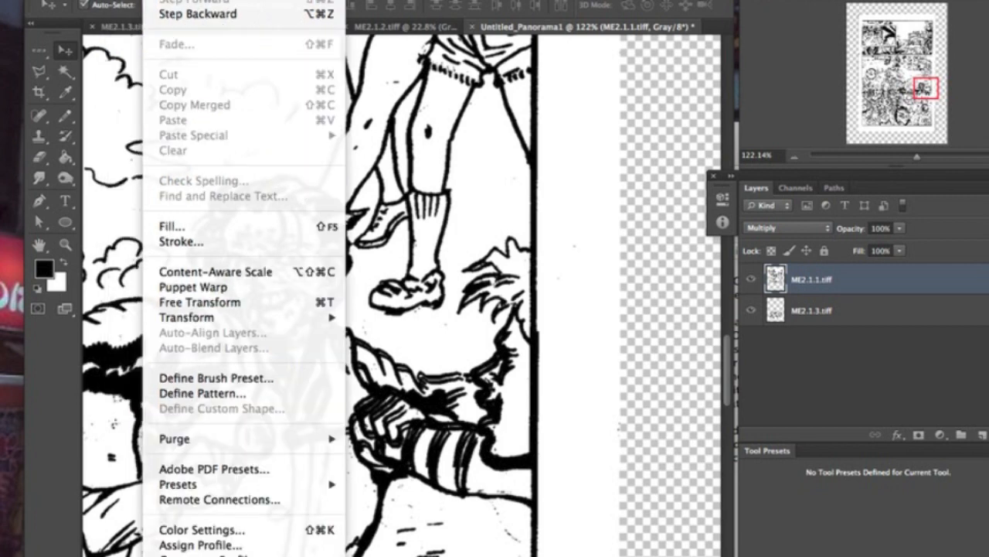
mouse_move(199, 321)
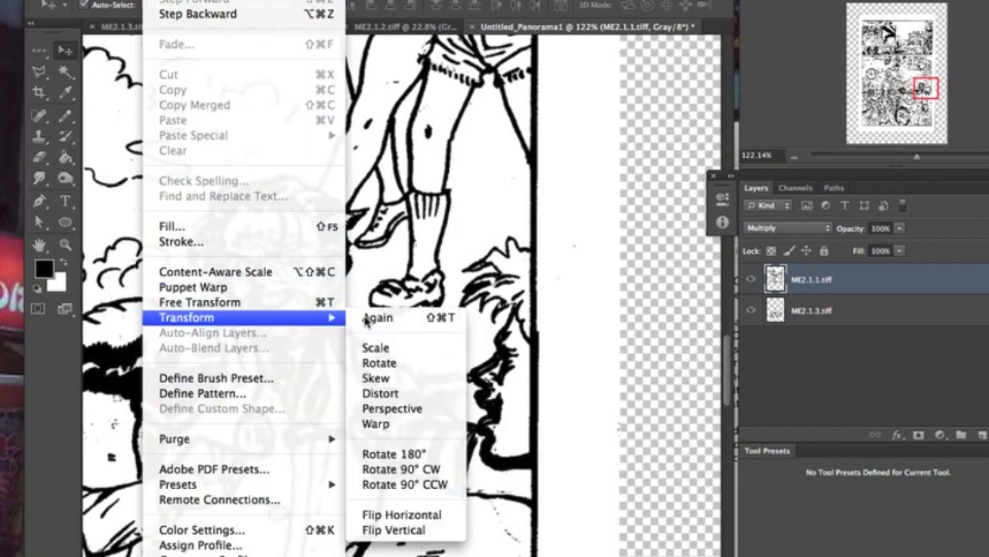
left_click(454, 377)
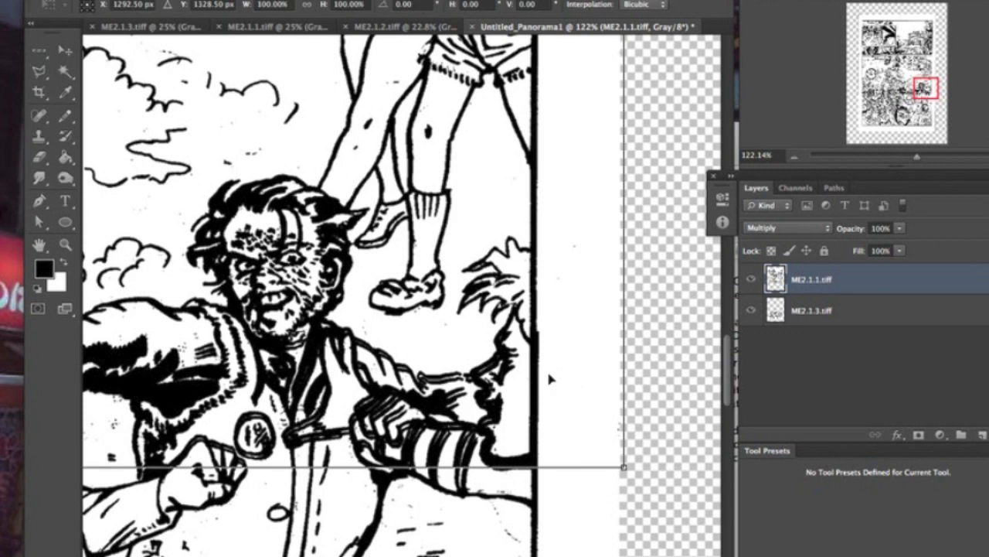
left_click_drag(633, 396, 636, 404)
mouse_move(927, 90)
left_mouse_down()
mouse_move(867, 89)
mouse_move(926, 90)
left_mouse_up()
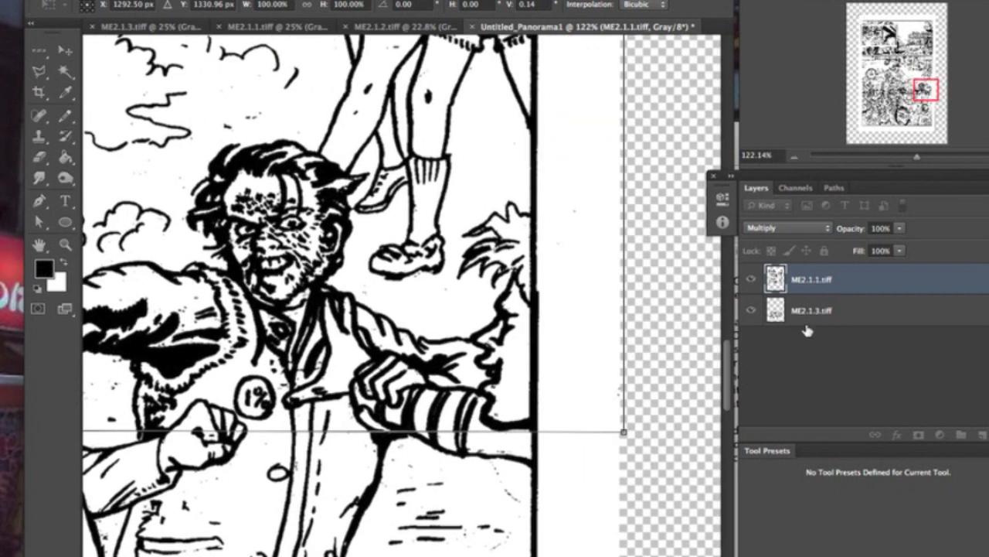
key("Return")
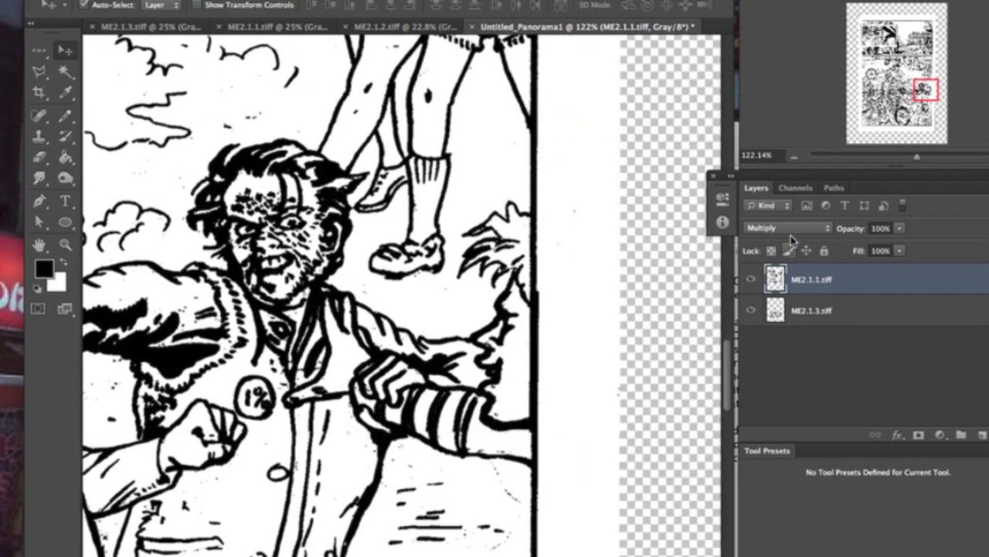
left_click(812, 227)
left_click(765, 186)
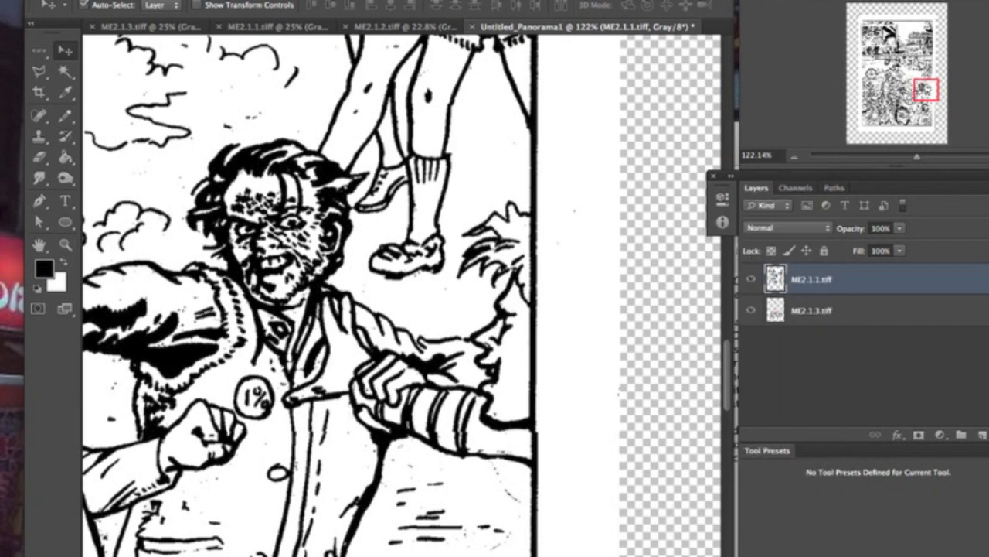
Skew the merged ME2.1.1.tiff layer slightly horizontally along its lower edge to line up the right panel border with ME2.1.3.tiff
left_click(158, 1)
mouse_move(188, 318)
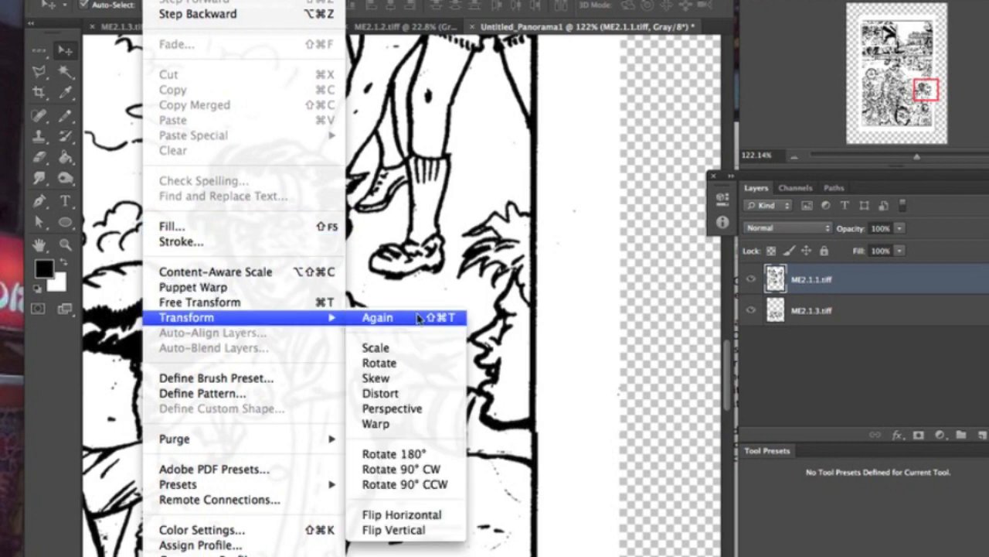
left_click(411, 378)
left_click_drag(503, 444, 504, 444)
key("Return")
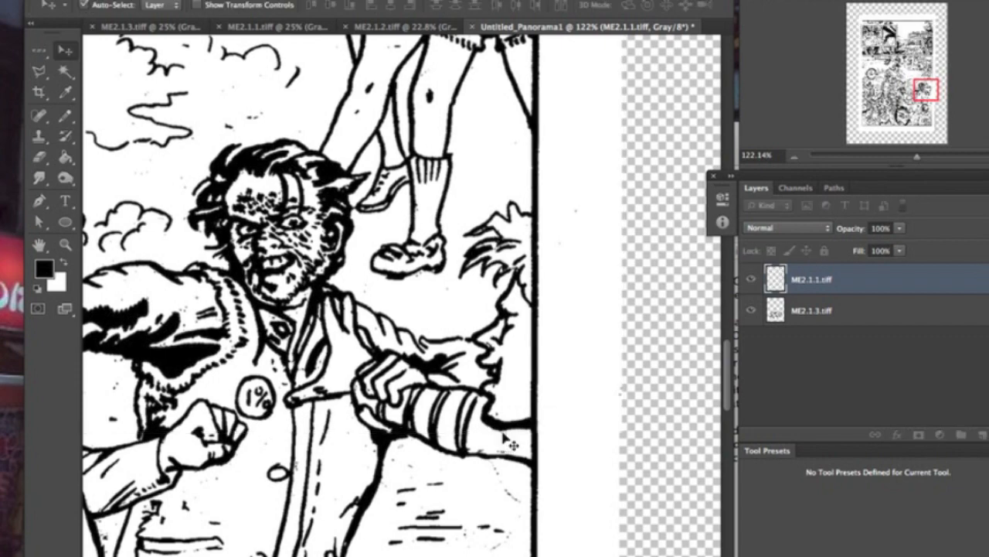
Scale the merged ME2.1.1.tiff layer's width to 100.15% from its left edge so the left panel border meets ME2.1.3.tiff
left_click_drag(926, 87, 870, 90)
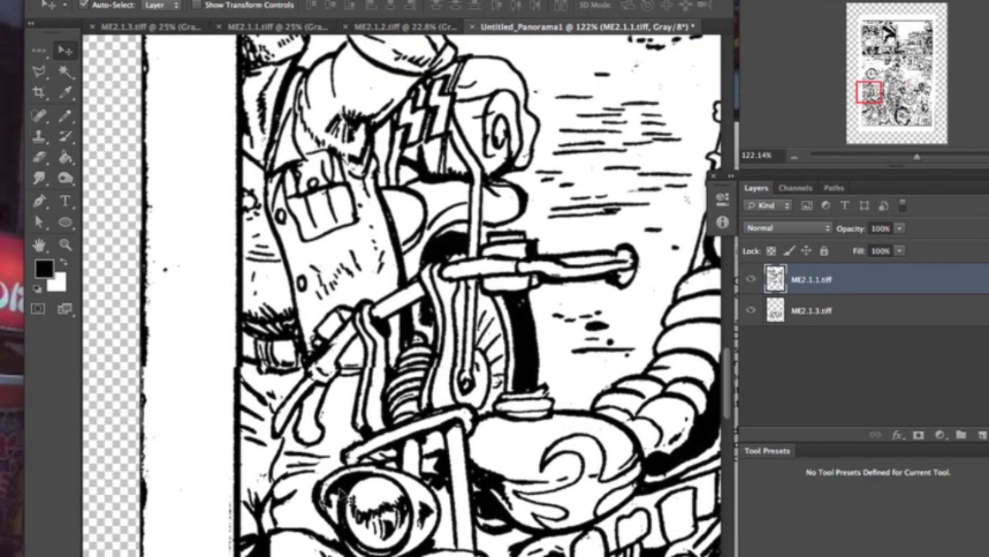
left_click(158, 0)
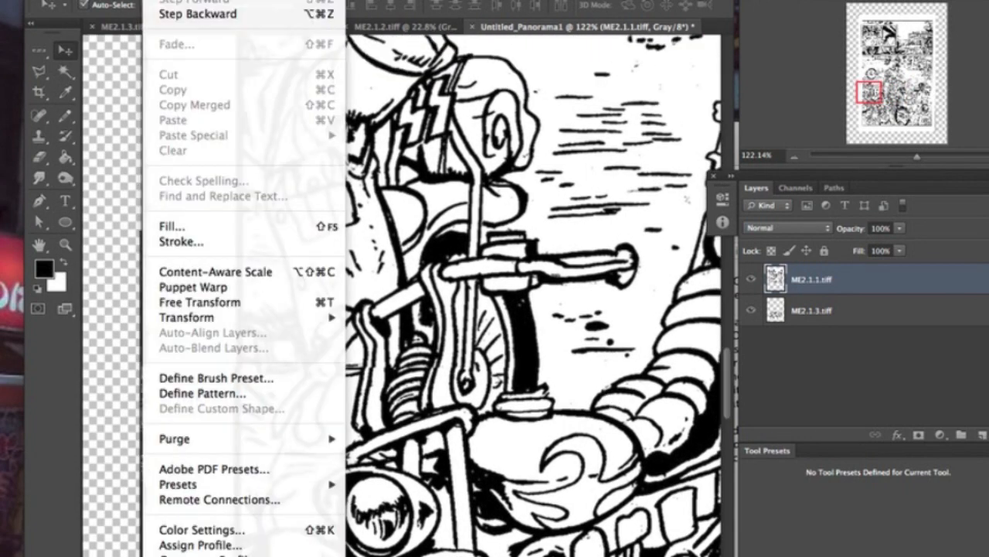
mouse_move(205, 323)
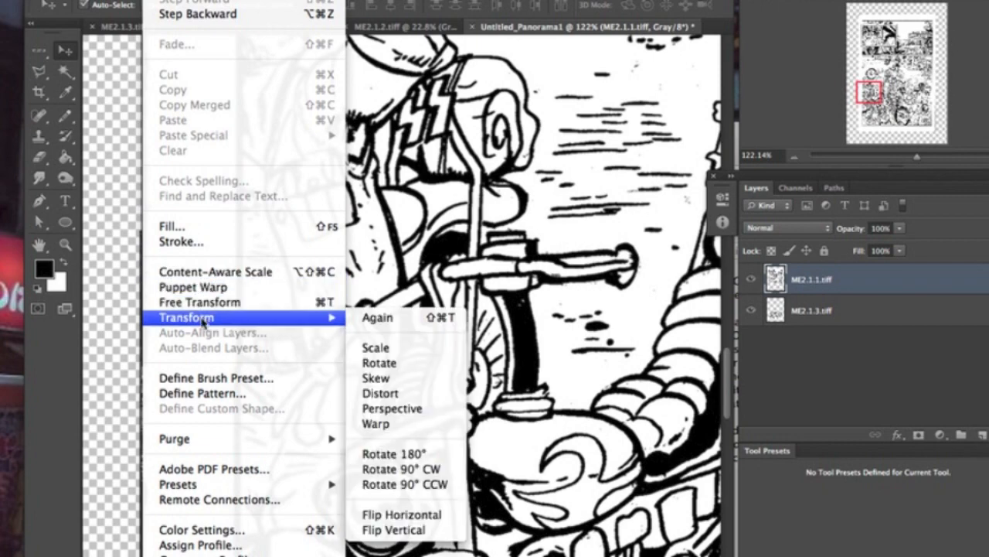
left_click(390, 354)
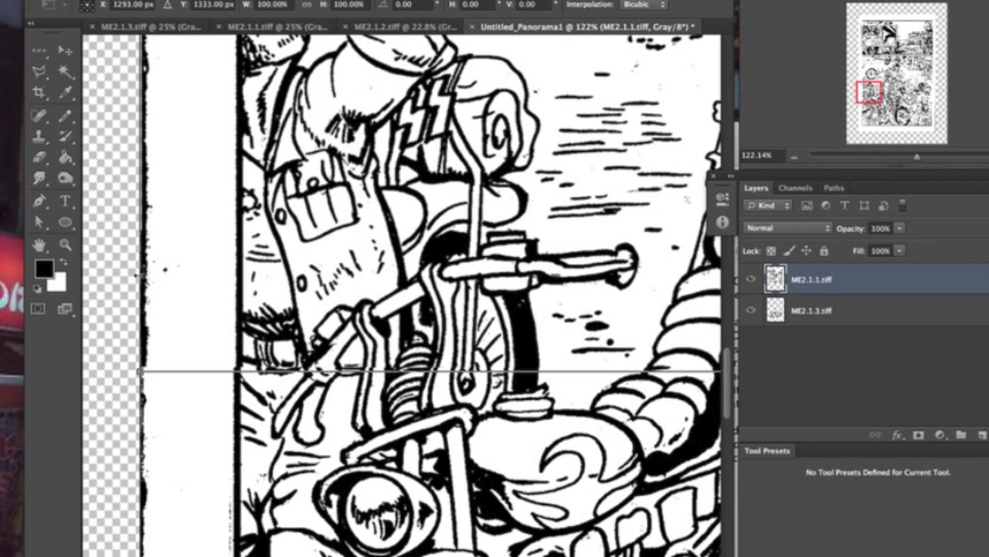
left_click_drag(139, 274, 137, 277)
key("Return")
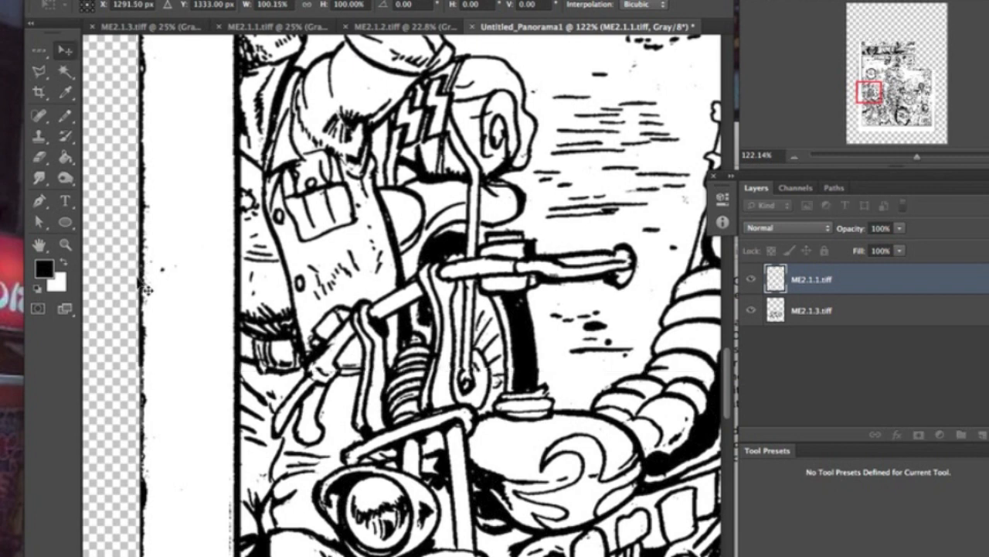
mouse_move(854, 109)
left_mouse_down()
mouse_move(875, 113)
mouse_move(865, 104)
mouse_move(854, 111)
left_mouse_up()
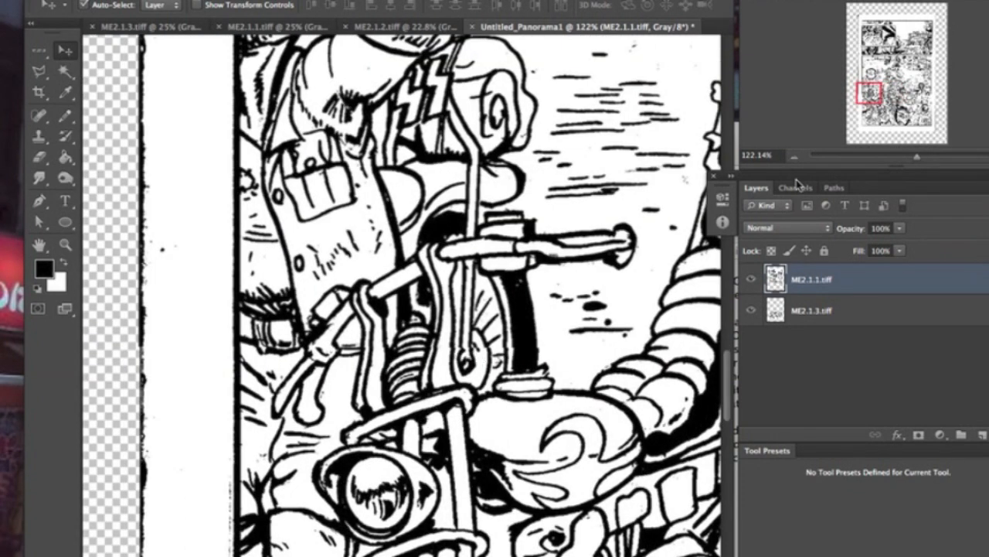
Check the side panel borders of the ME2.1.1.tiff layer and merge it with ME2.1.3.tiff into a single layer
left_click_drag(874, 99, 878, 99)
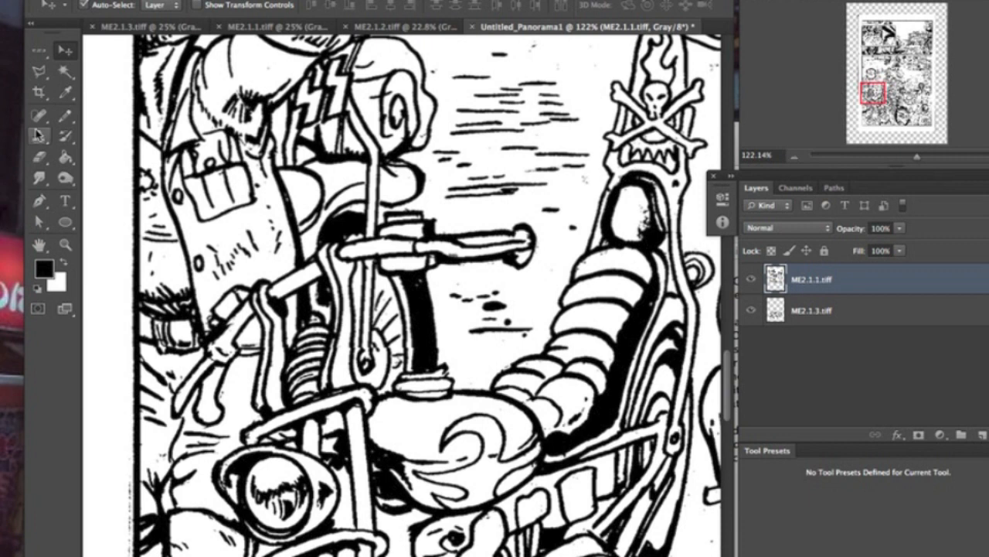
left_click(75, 51)
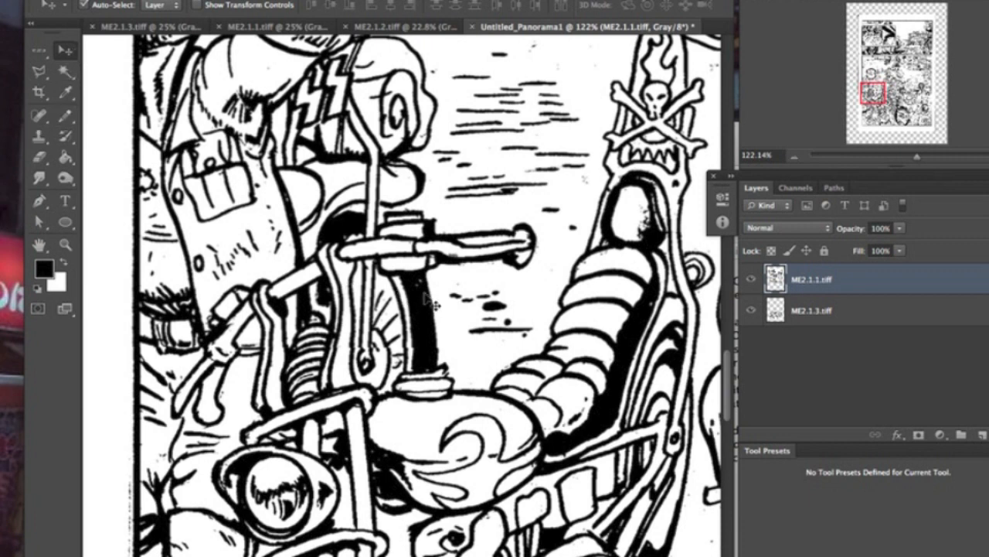
key("Left")
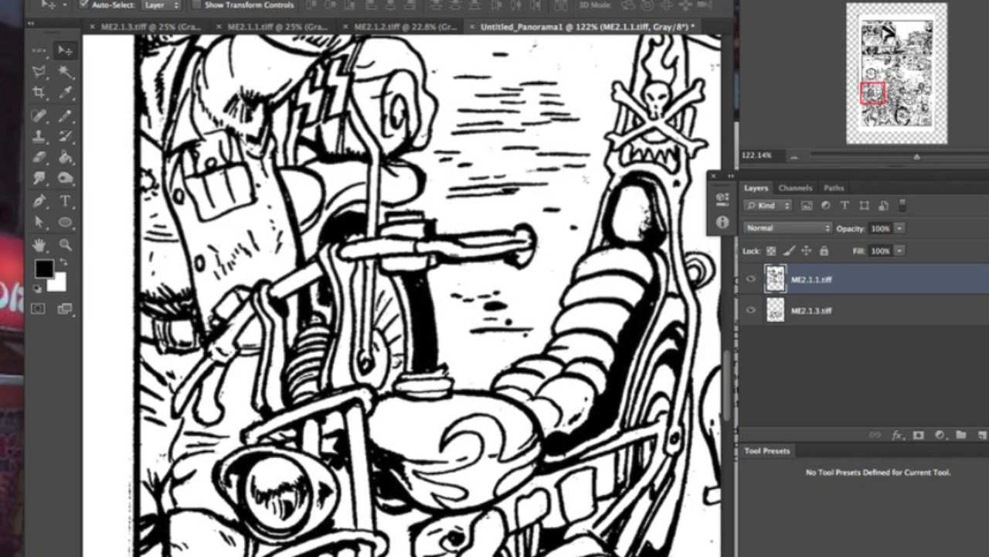
left_click_drag(872, 94, 925, 98)
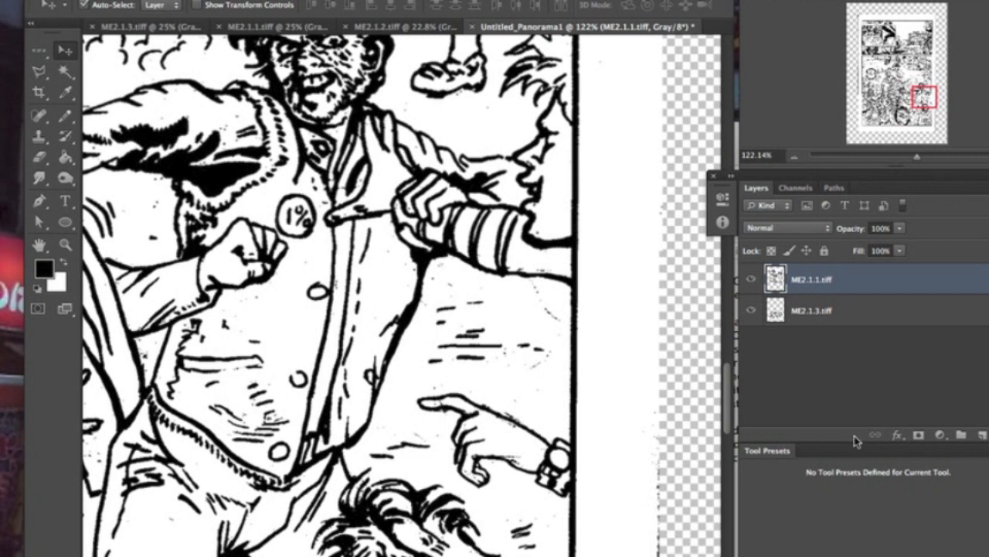
key("shift+super+e")
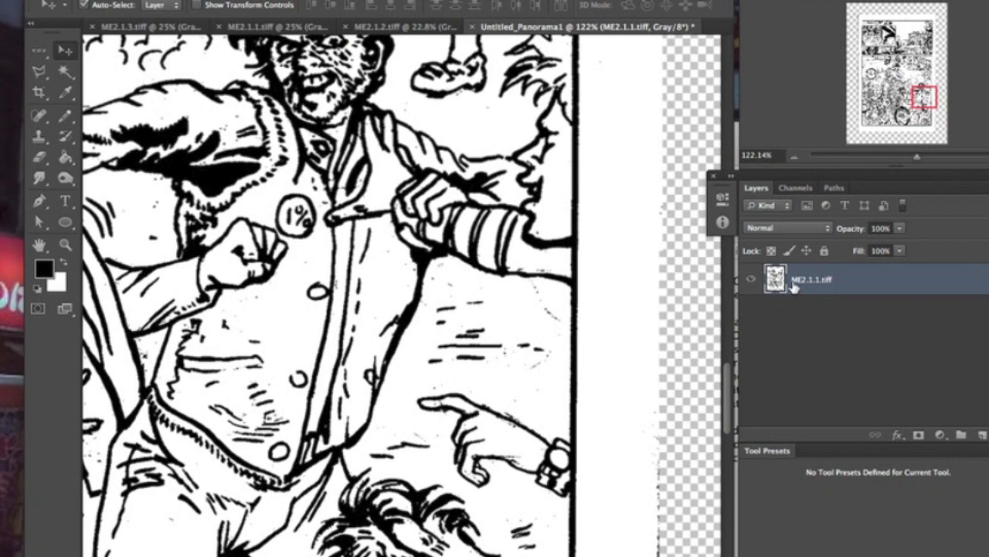
key("super+0")
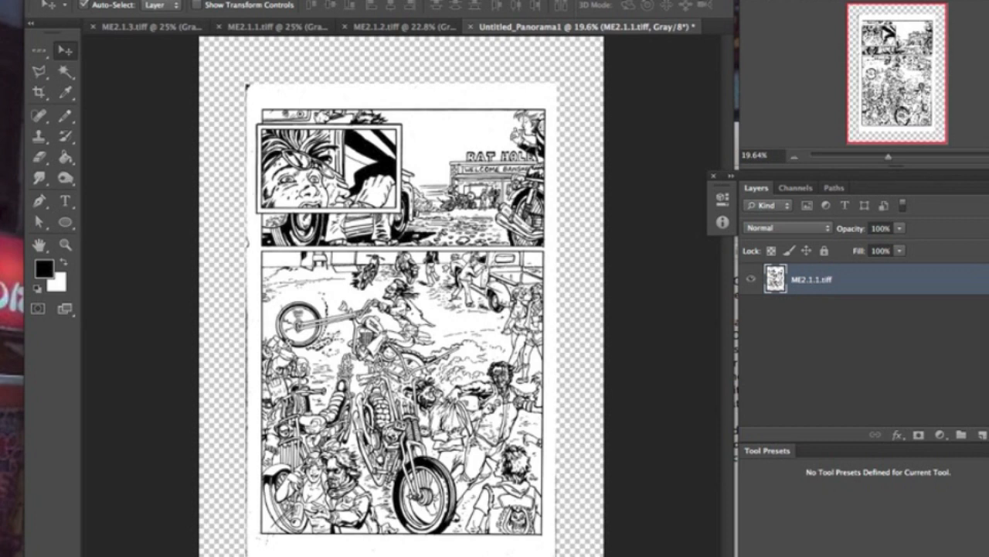
Switch to Finder, locate comic_template.psd in the comic book tools folder, and return to Photoshop
key("super+Tab")
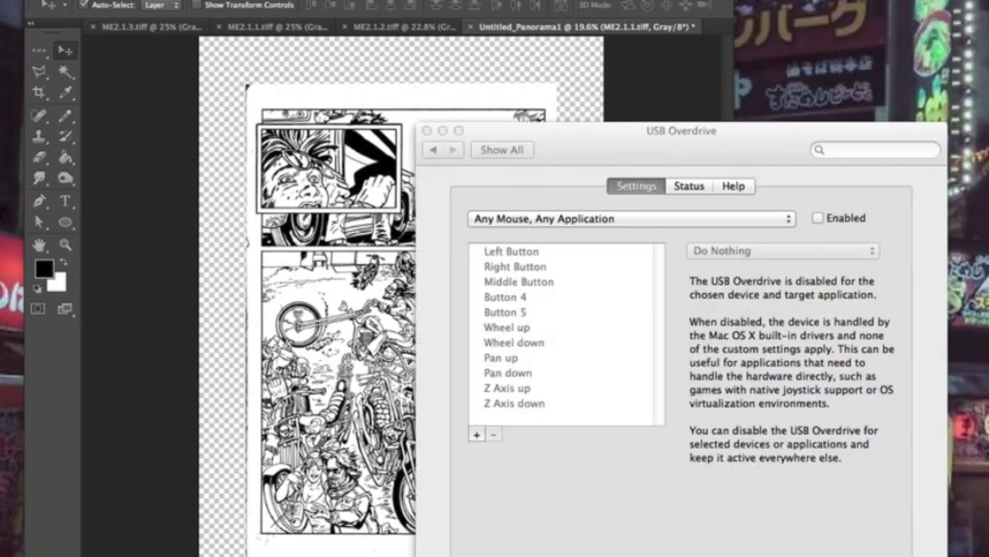
key("super+Tab")
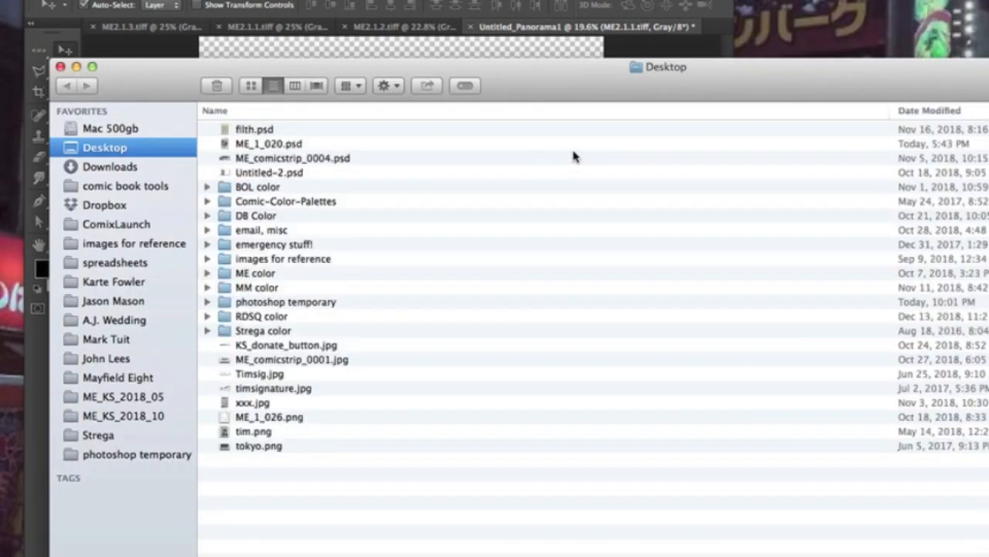
left_click(137, 190)
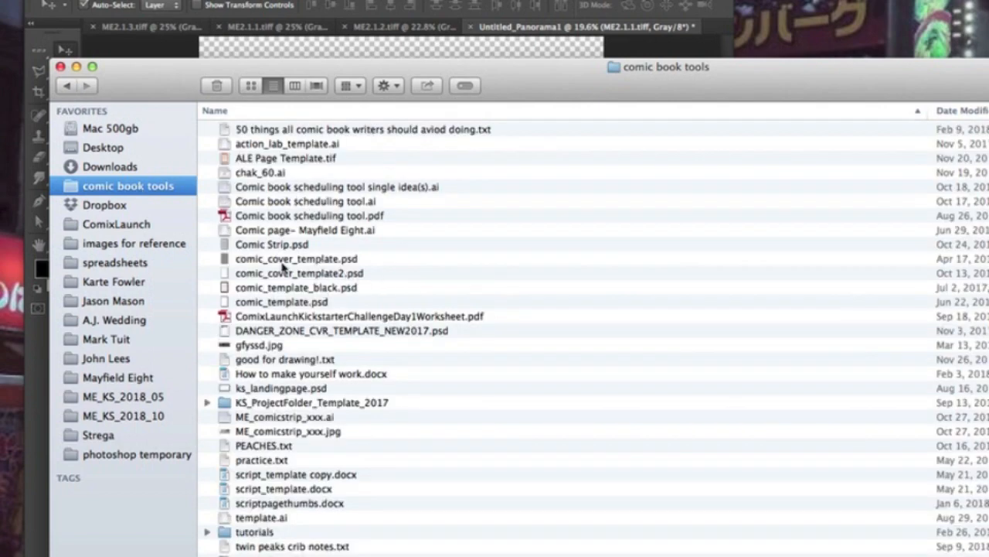
left_click(280, 303)
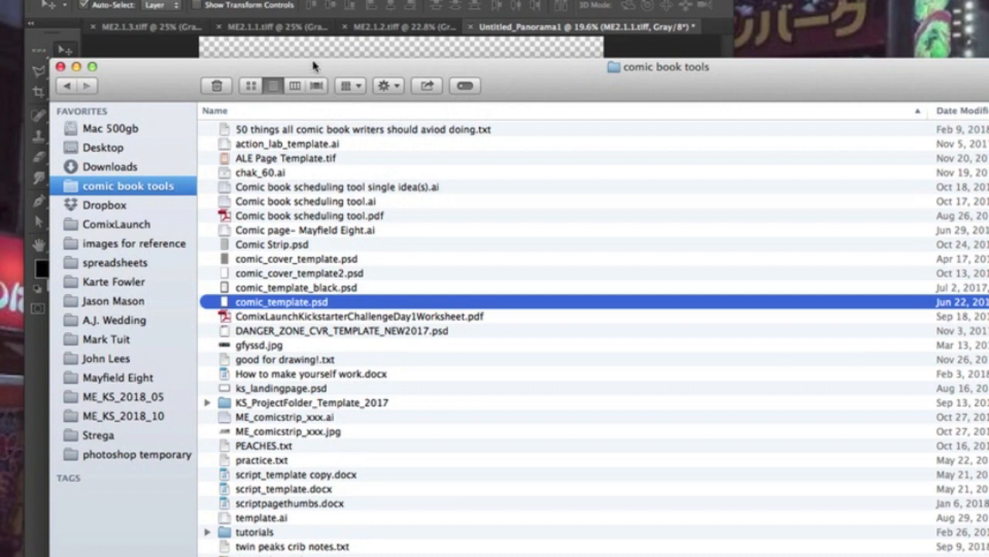
left_click(262, 51)
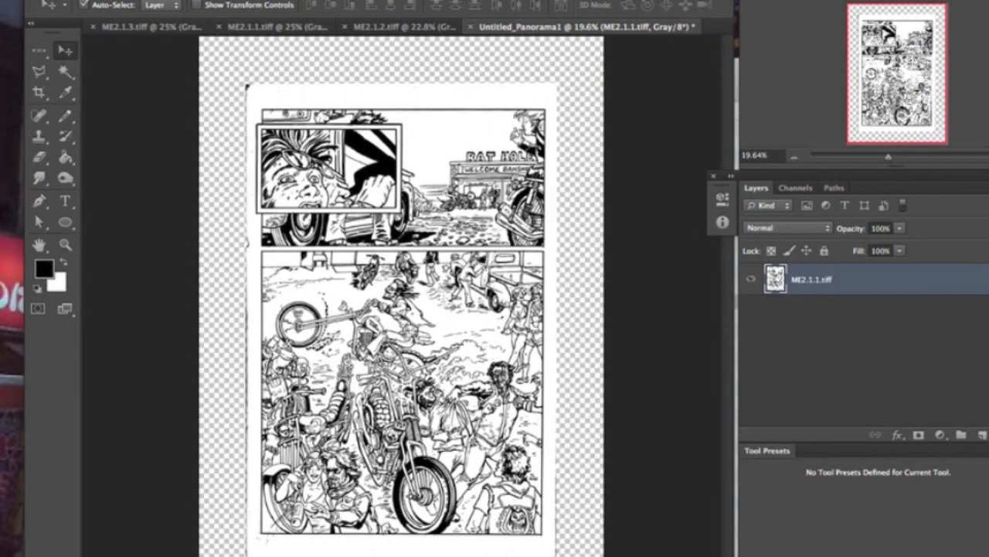
Place comic_template.psd from the comic book tools folder at 100% size over the merged page and view it alone briefly
left_click(125, 0)
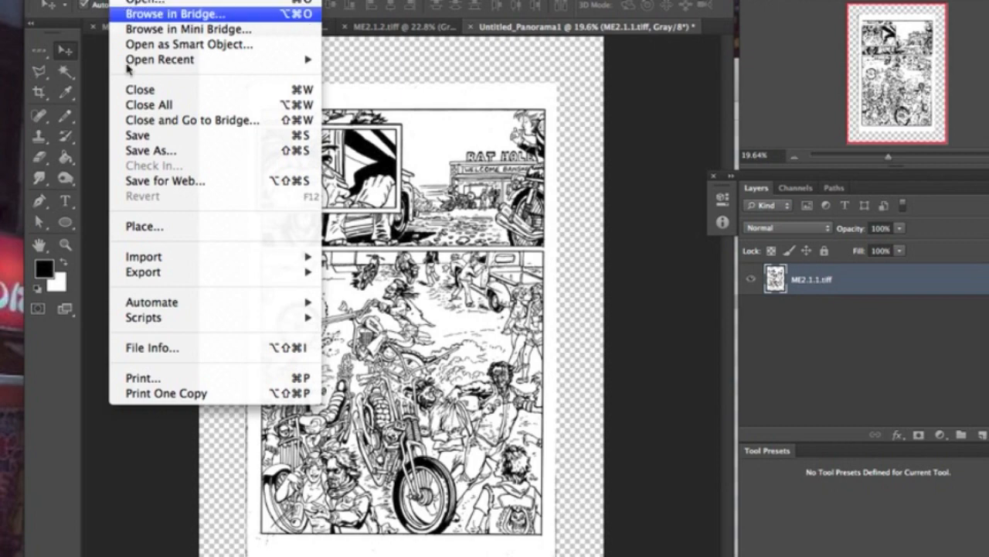
left_click(139, 226)
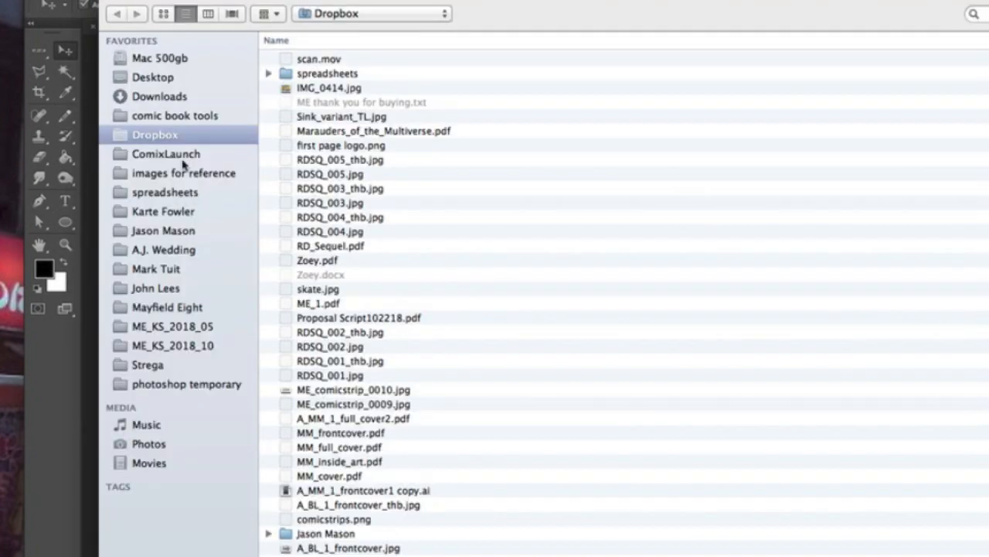
left_click(178, 117)
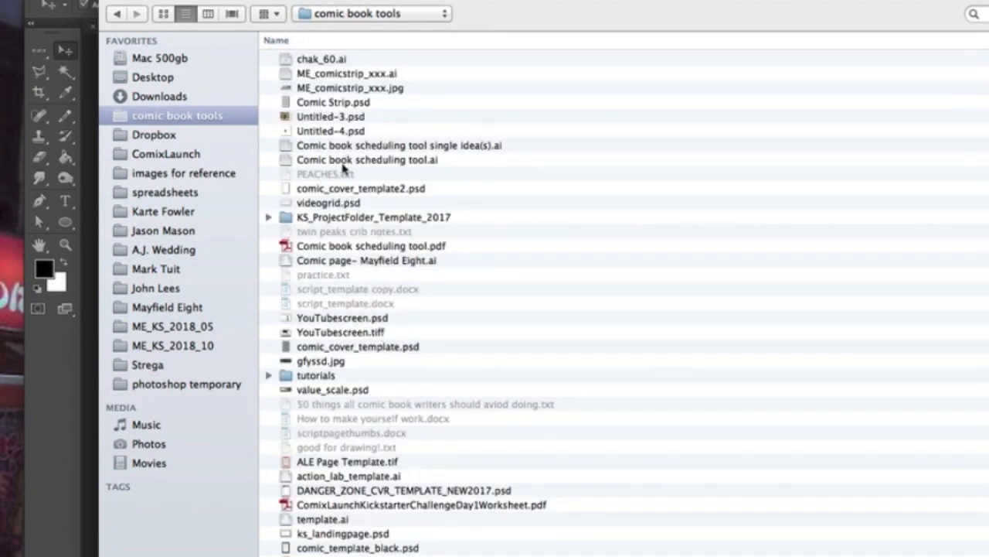
left_click(276, 40)
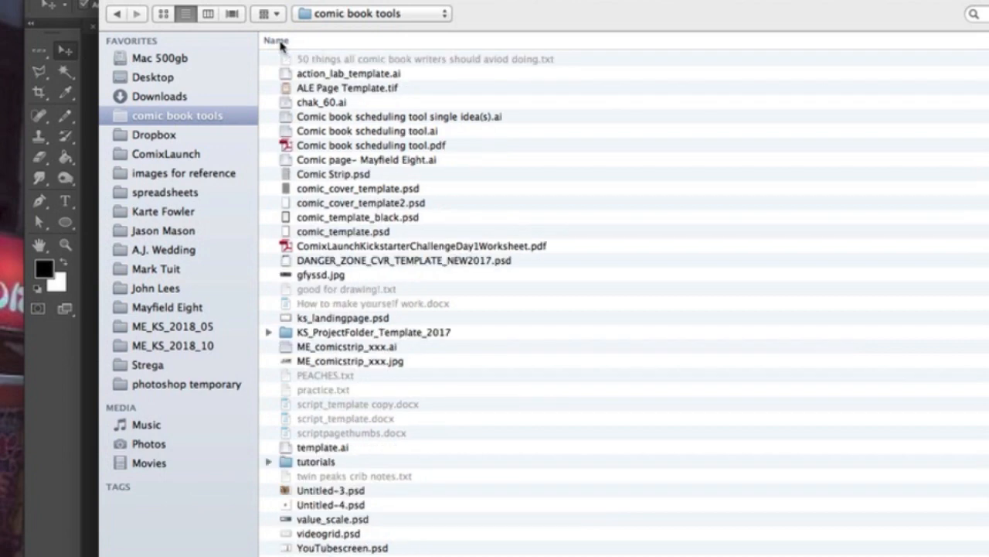
left_click(346, 233)
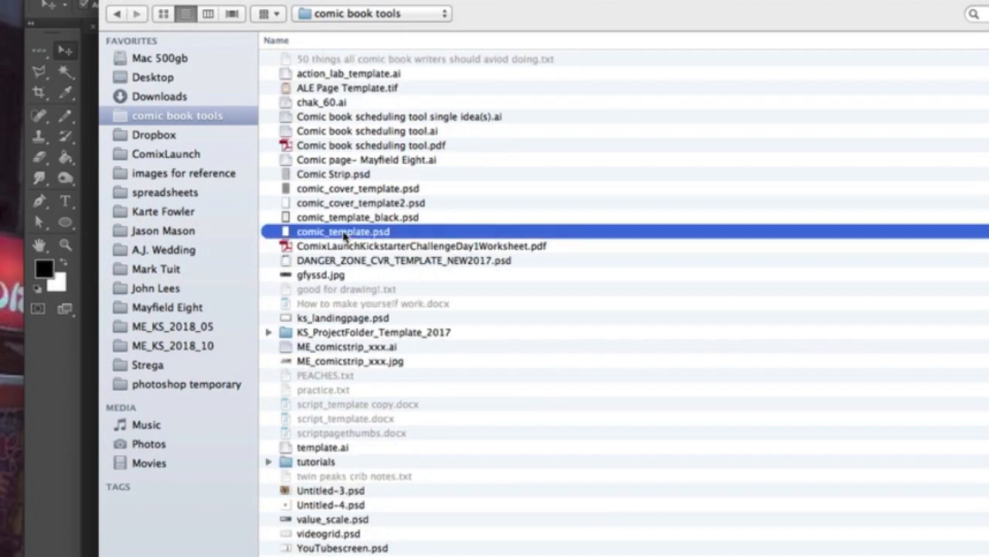
key("Return")
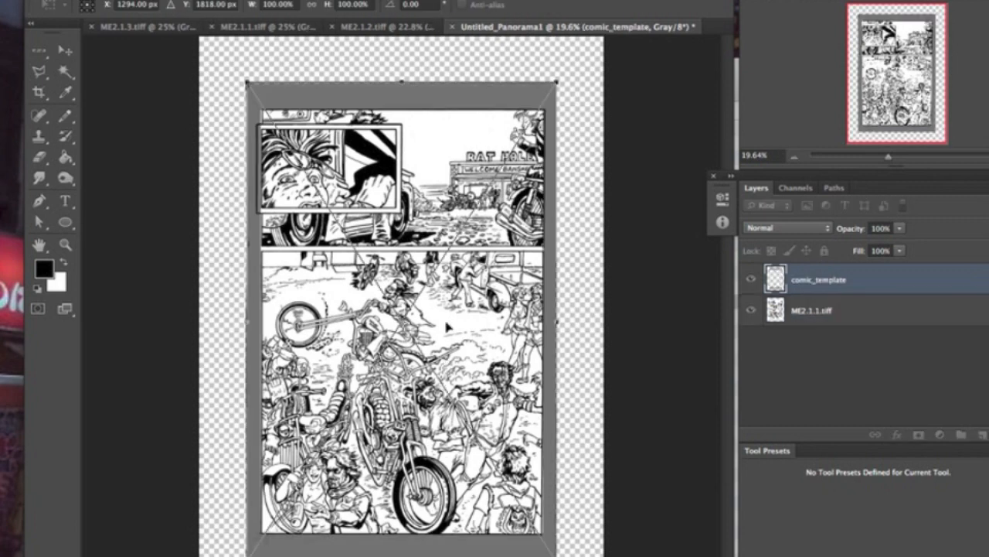
key("Return")
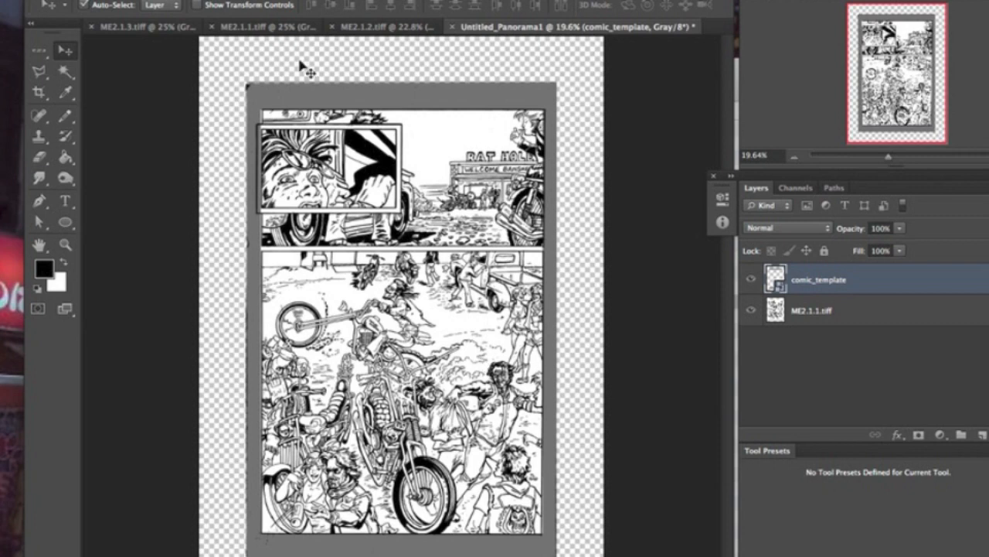
left_click(750, 311)
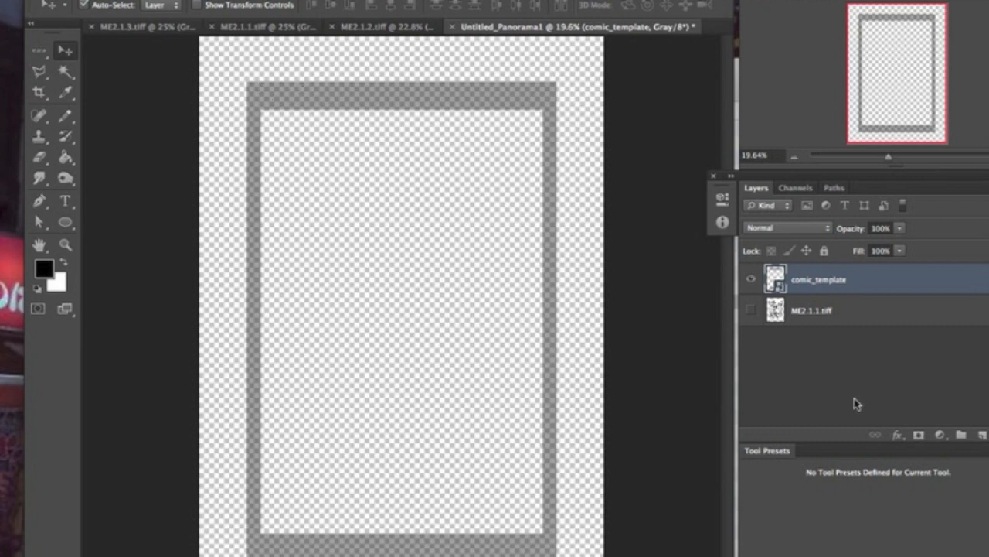
left_click(750, 310)
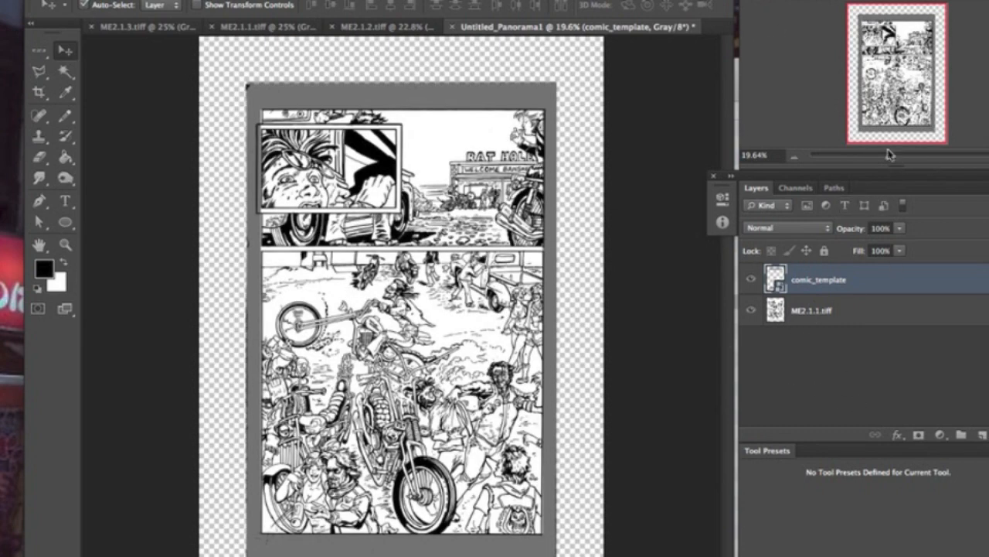
Move the ME2.1.1.tiff layer slightly left and down so its upper-left panel corner meets the inner corner of comic_template
left_click(843, 311)
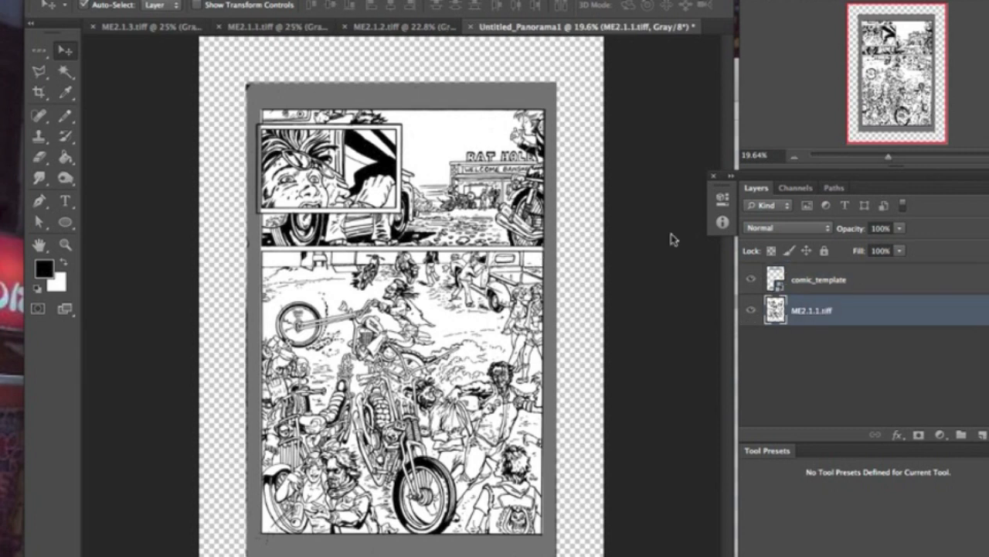
left_click_drag(891, 162, 923, 160)
left_click_drag(897, 73, 865, 18)
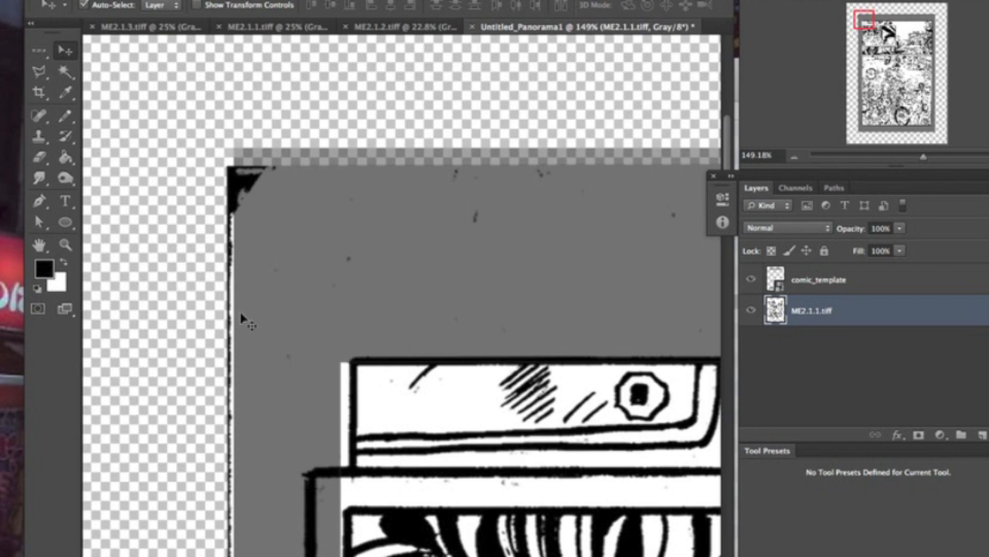
left_click_drag(396, 380, 386, 379)
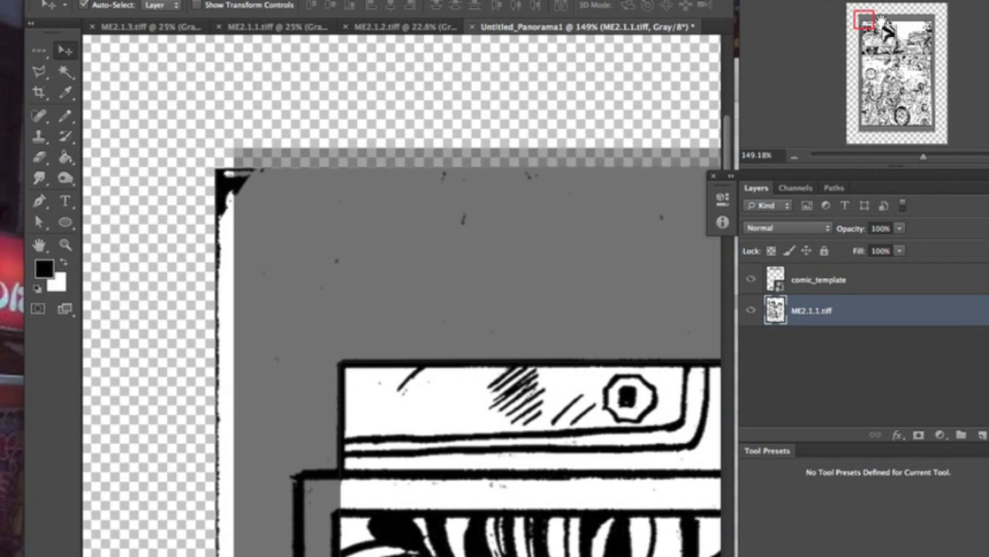
Distort the ME2.1.1.tiff layer by its two lower corners so the bottom panel borders line up with the template's inner edges
mouse_move(868, 23)
left_mouse_down()
mouse_move(930, 20)
mouse_move(934, 129)
left_mouse_up()
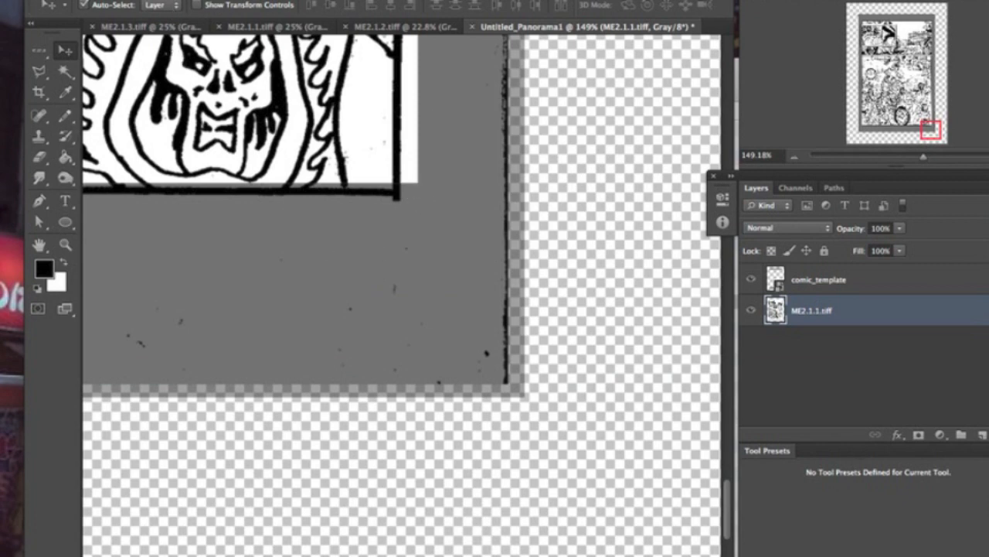
left_click(158, 0)
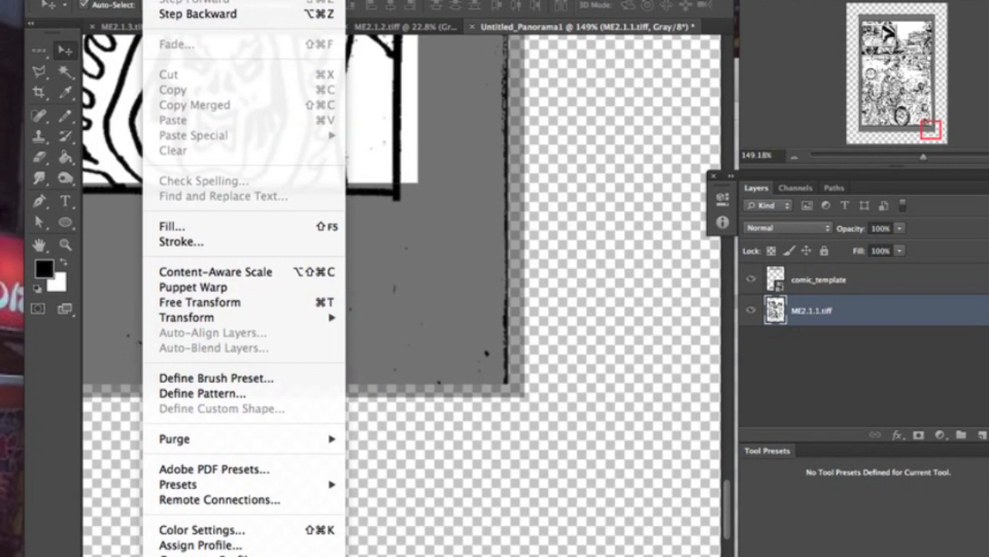
mouse_move(207, 322)
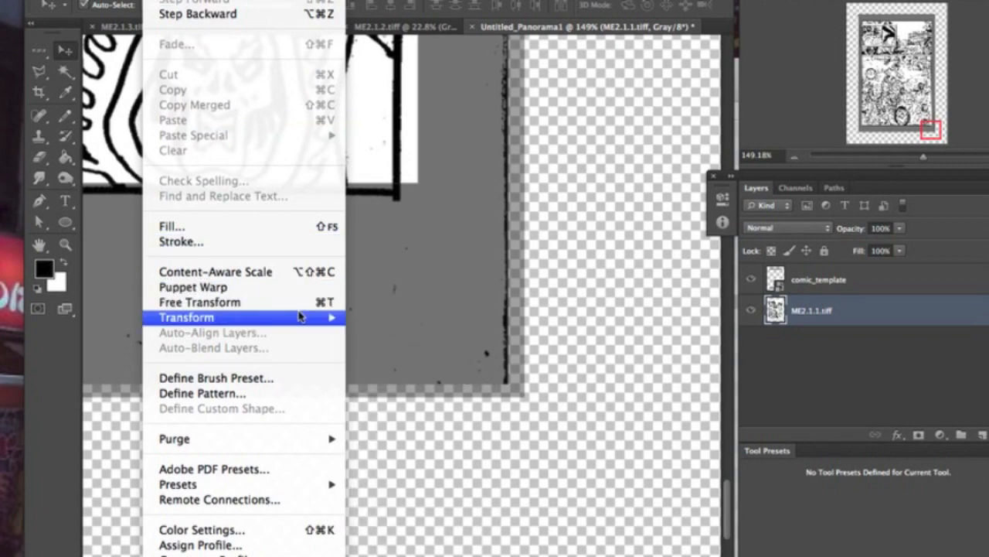
left_click(383, 396)
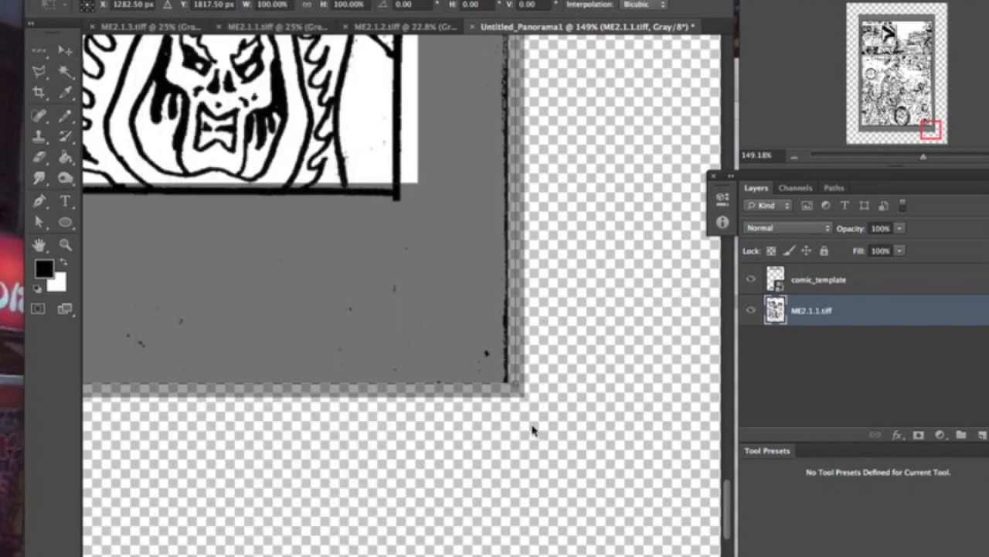
left_click_drag(518, 388, 541, 379)
left_click_drag(934, 133, 861, 130)
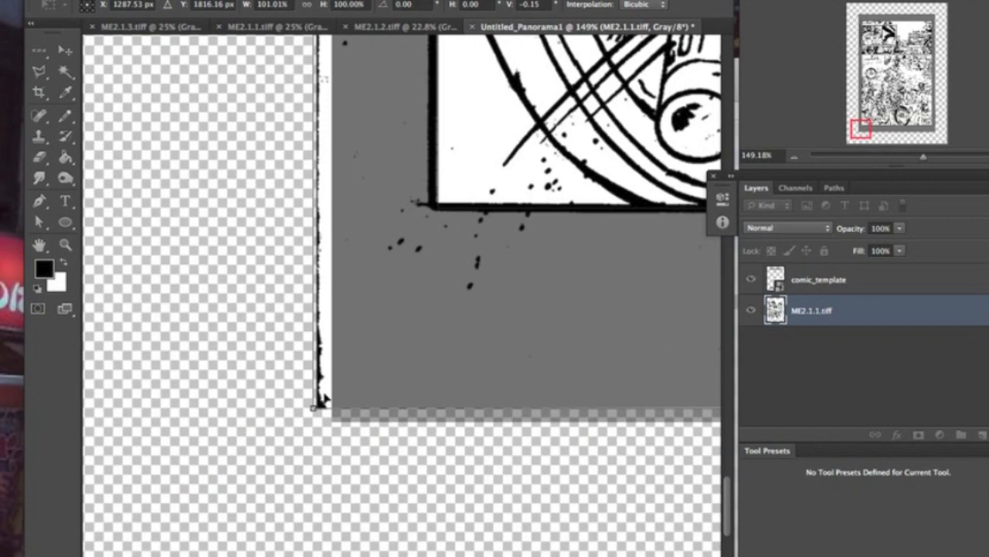
left_click_drag(315, 412, 323, 408)
Shift the distorted ME2.1.1.tiff layer slightly left to fit the template's upper-right area and apply the transform
left_click_drag(860, 130, 927, 21)
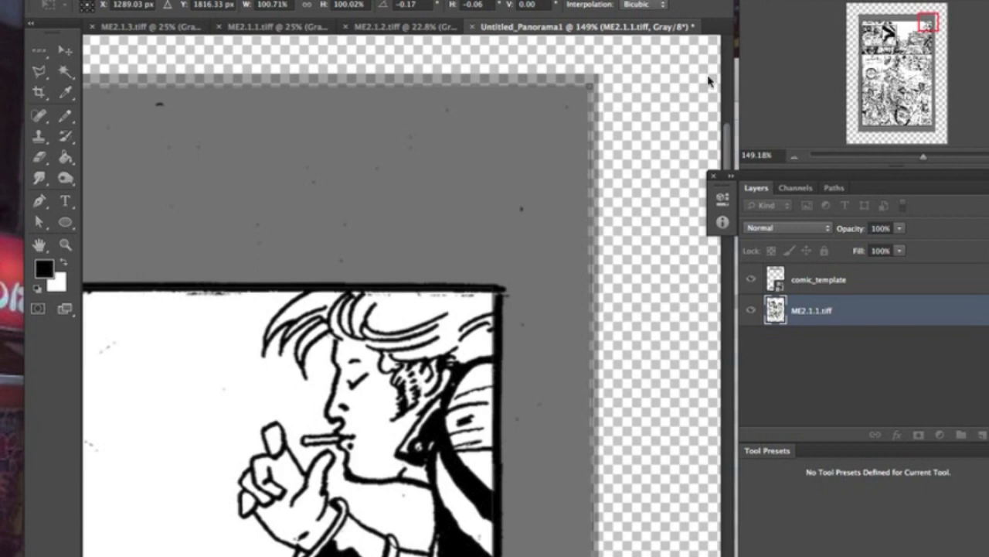
left_click_drag(592, 91, 587, 91)
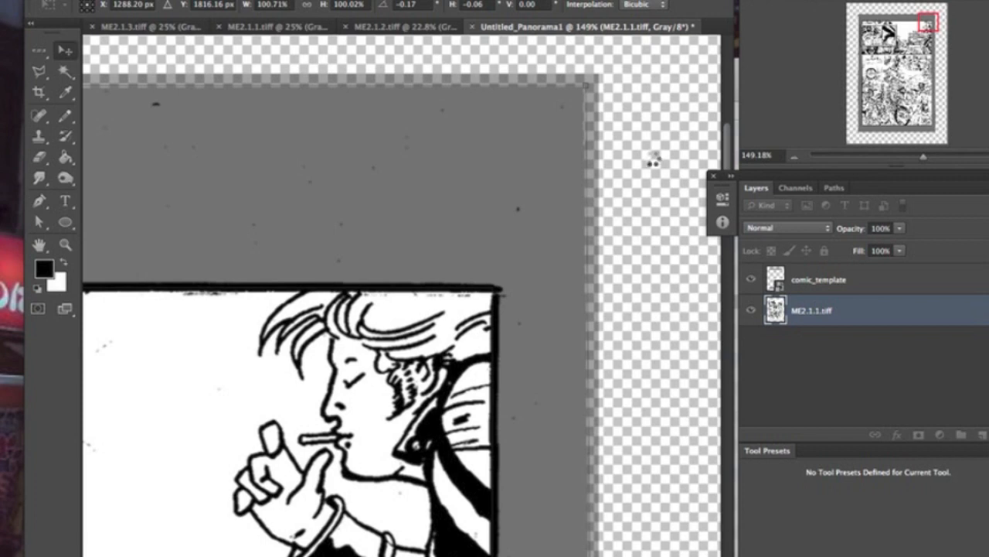
key("Return")
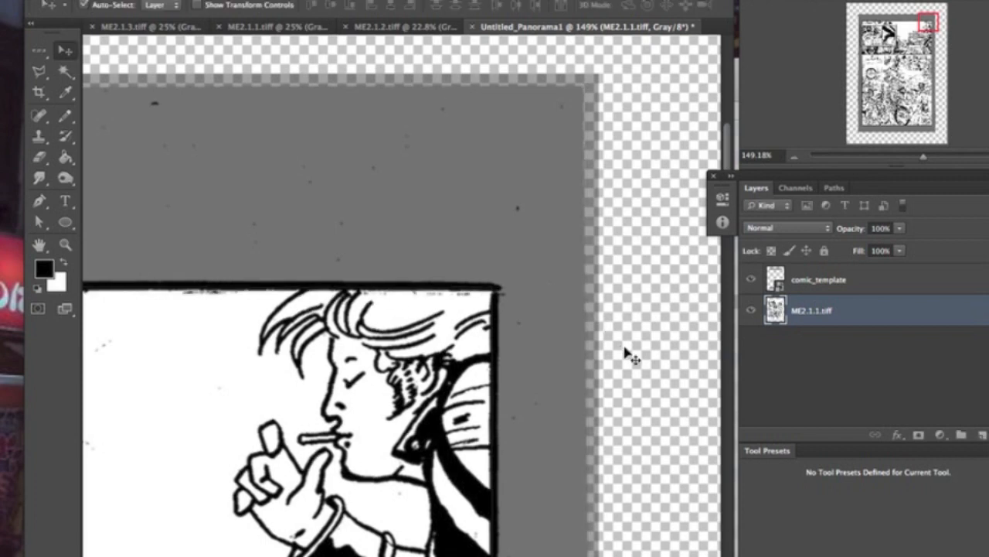
Compare the whole page with the template by hiding and showing the comic_template and ME2.1.1.tiff layers in turn
key("super+0")
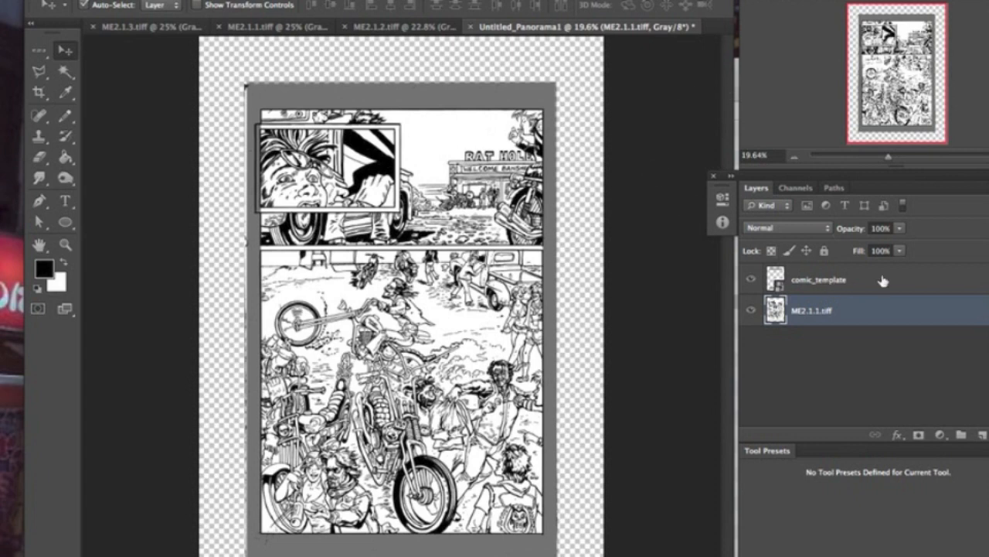
left_click(752, 280)
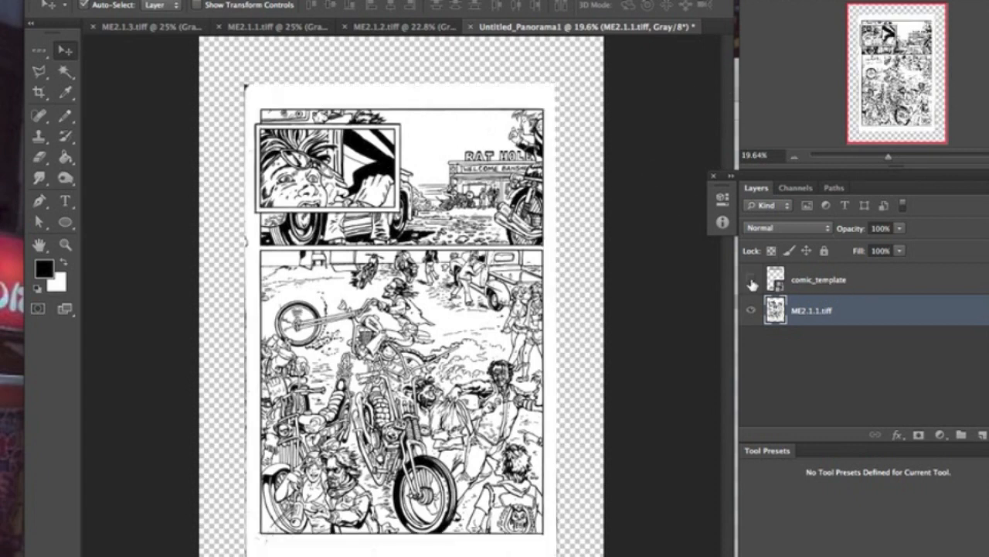
left_click(751, 280)
left_click(750, 310)
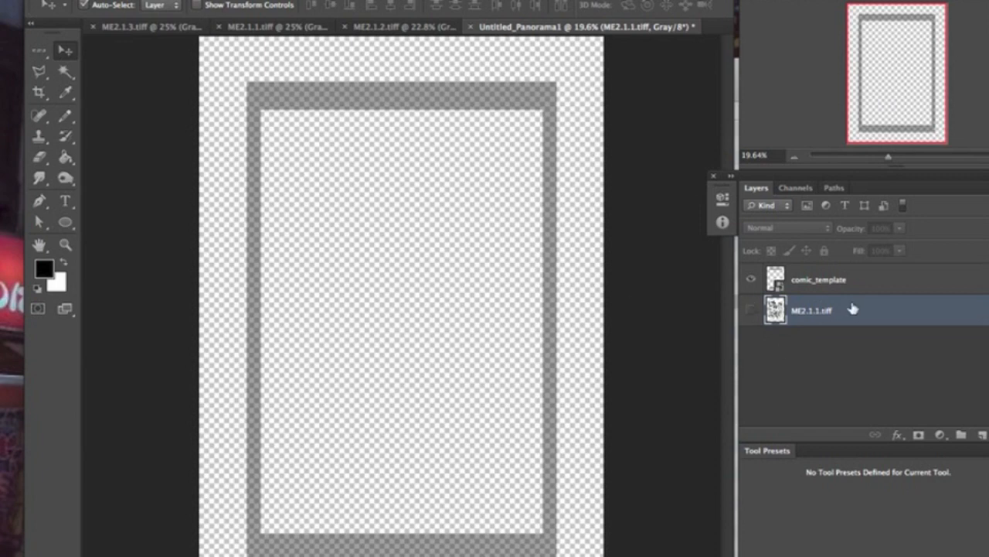
left_click(752, 311)
left_click(752, 281)
left_click(749, 281)
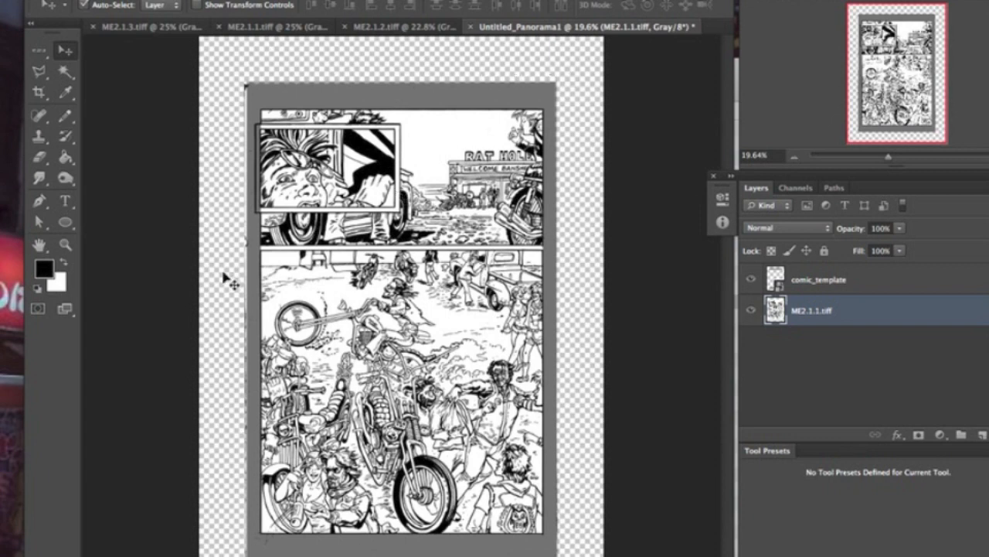
Select the template's page area by picking the transparent area around comic_template with the Magic Wand and inverting the selection
left_click(65, 73)
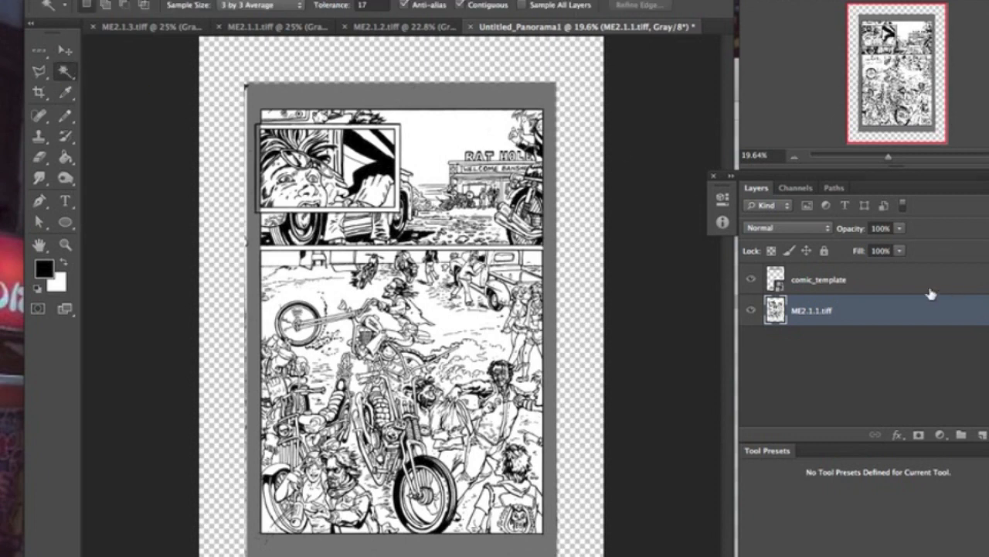
left_click(907, 282)
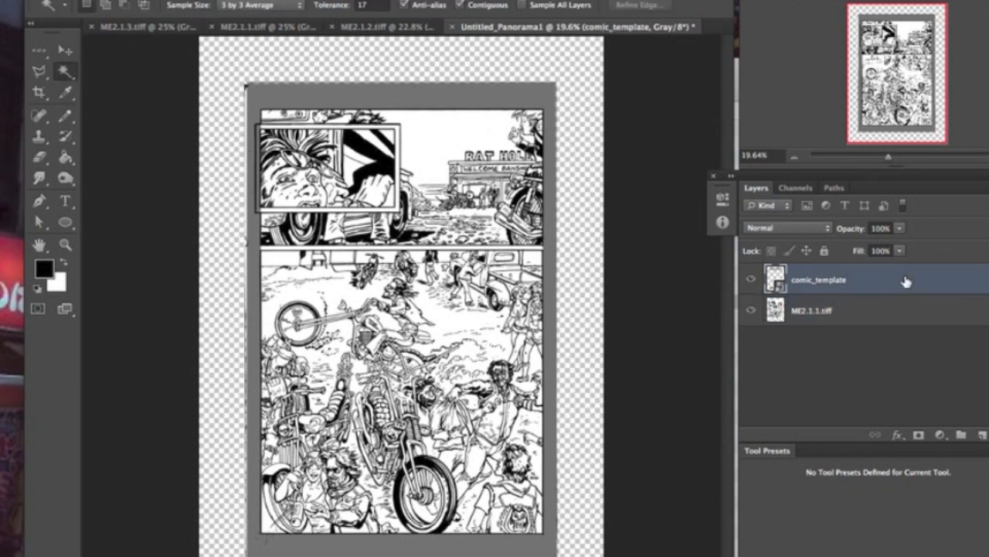
left_click(510, 68)
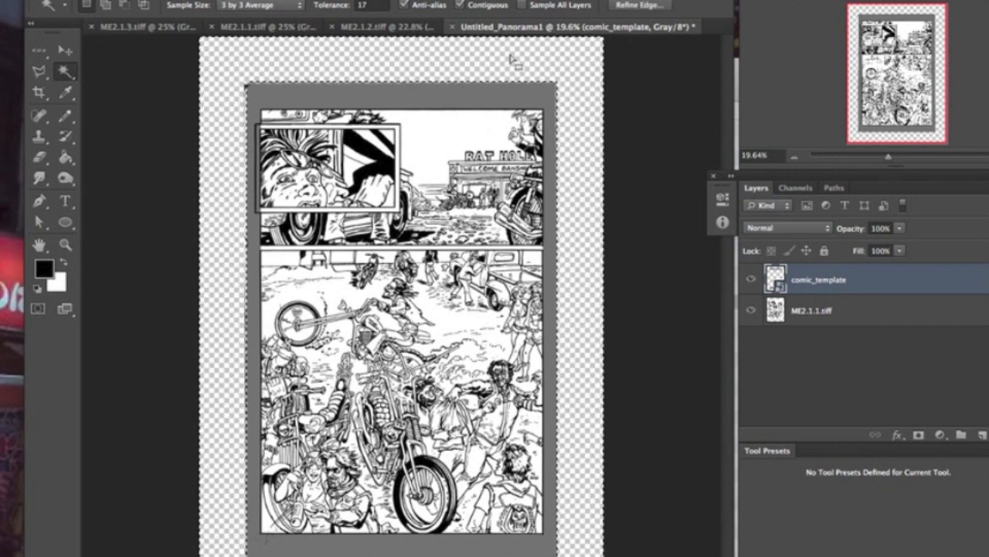
left_click(326, 0)
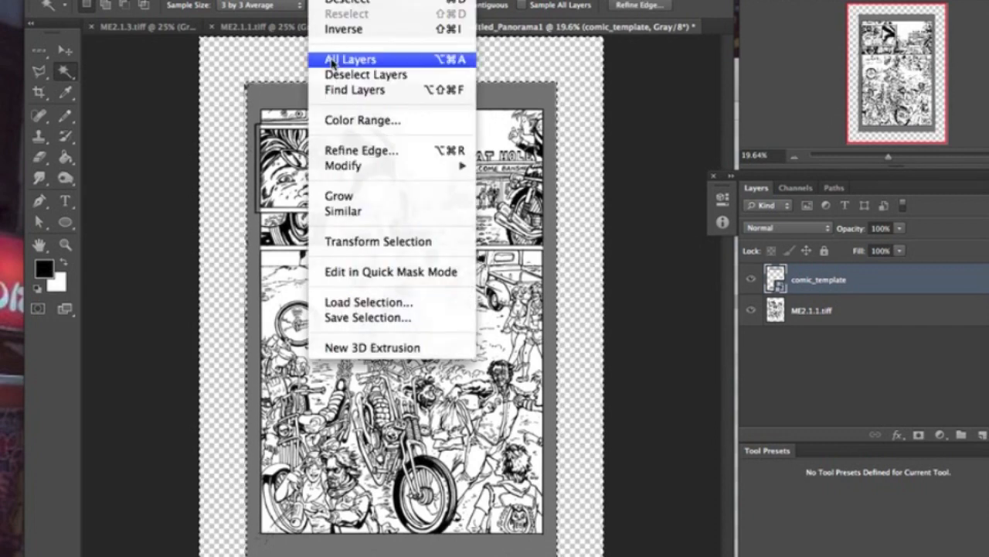
left_click(333, 30)
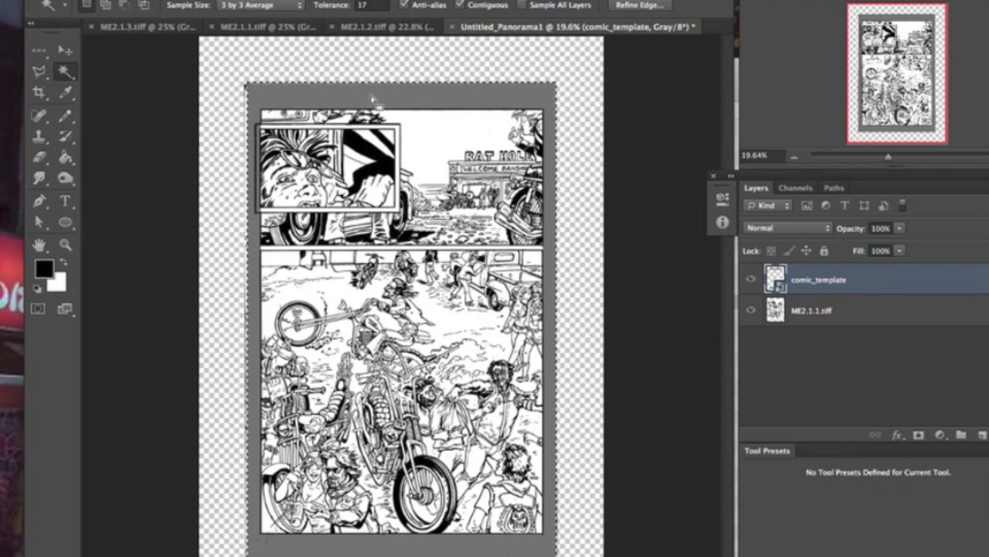
Delete the comic_template layer while keeping the page-shaped selection active
left_click(751, 280)
left_click(753, 282)
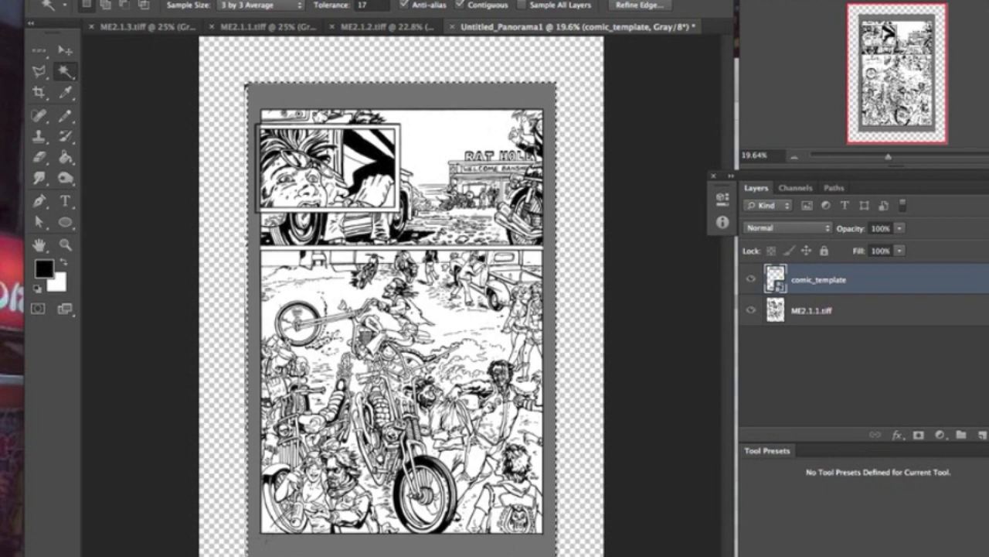
left_click(988, 435)
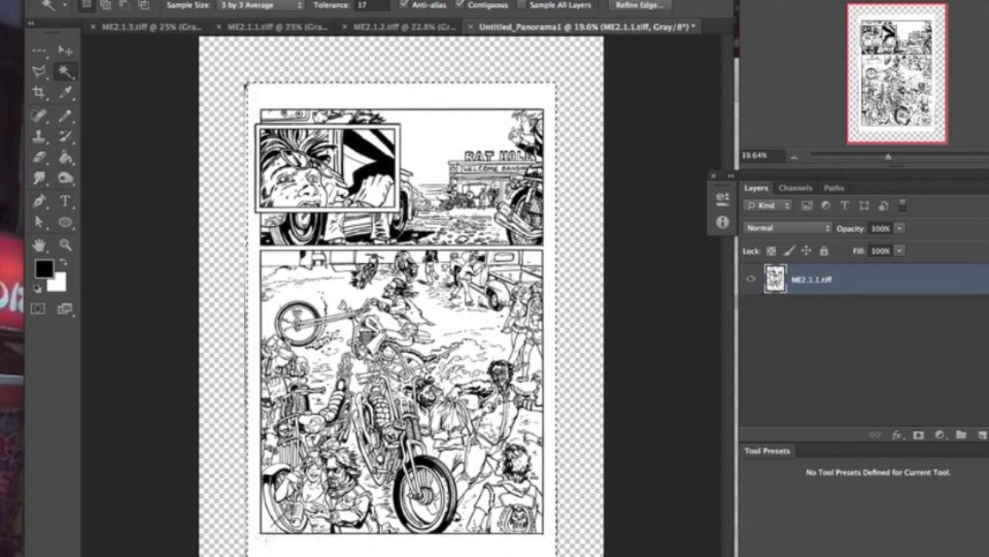
Crop the image to the page selection and deselect
left_click(199, 1)
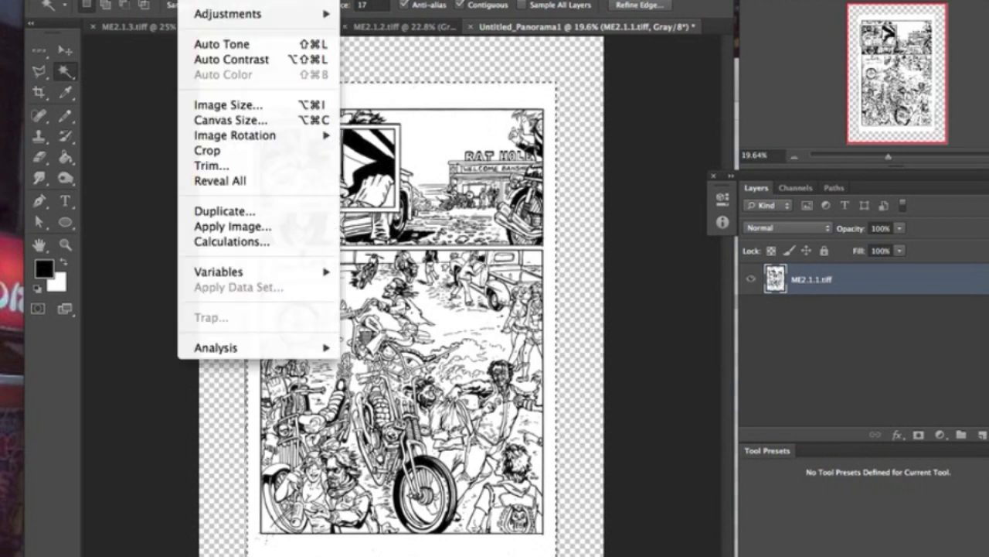
left_click(195, 150)
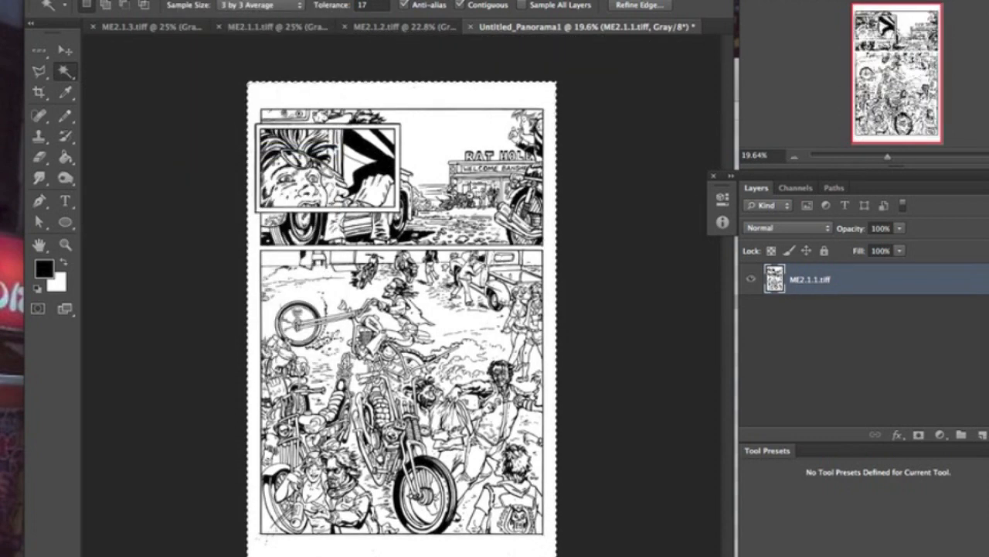
left_click(323, 0)
left_click(344, 2)
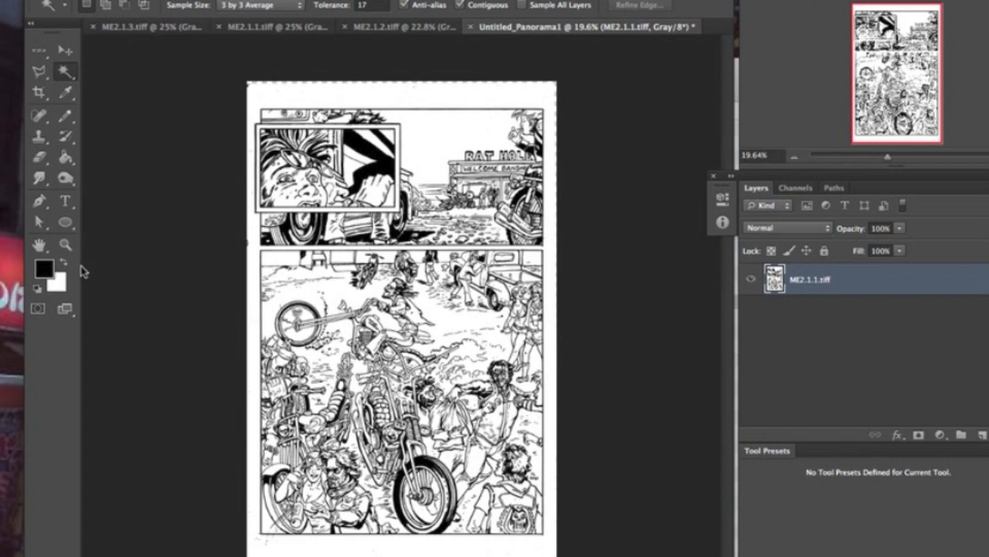
Add a new empty layer and place it beneath the ME2.1.1.tiff layer
left_click_drag(887, 161, 934, 157)
left_click_drag(901, 71, 946, 136)
left_click(796, 158)
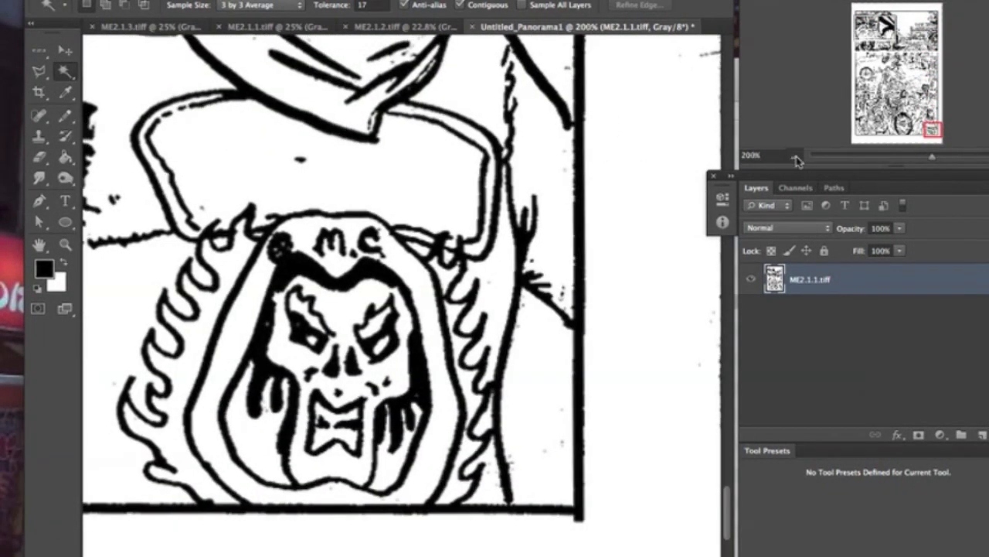
left_click(796, 158)
left_click(795, 158)
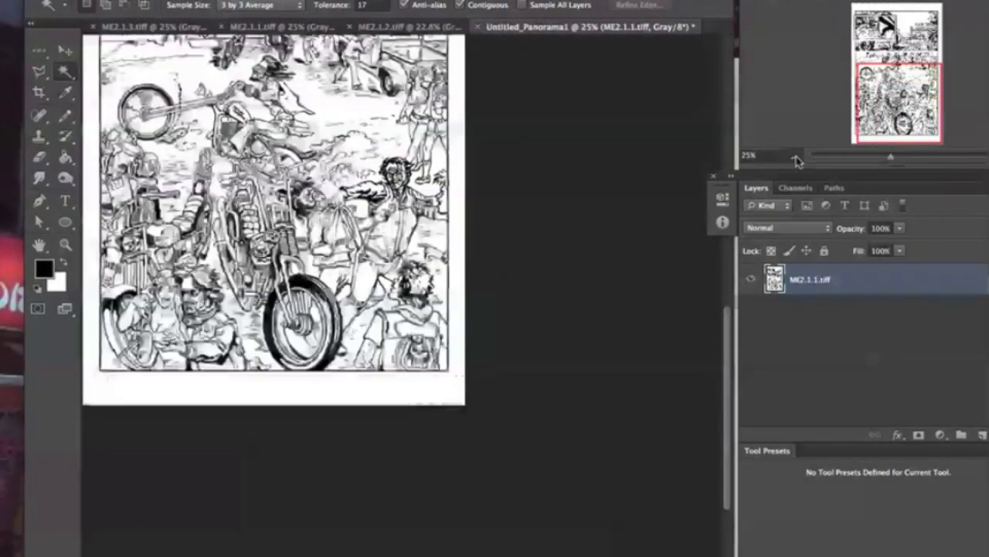
left_click(795, 159)
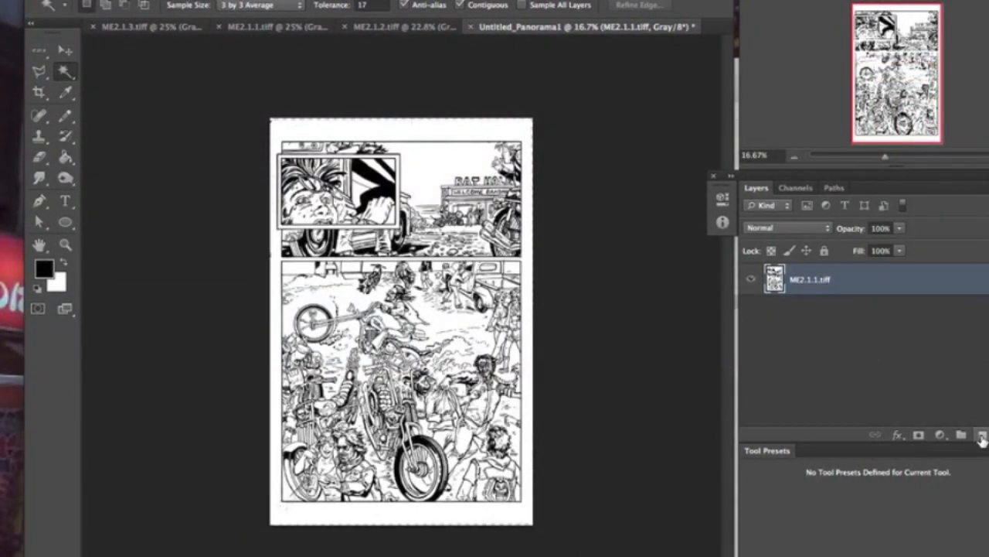
left_click(981, 436)
left_click_drag(822, 283, 828, 340)
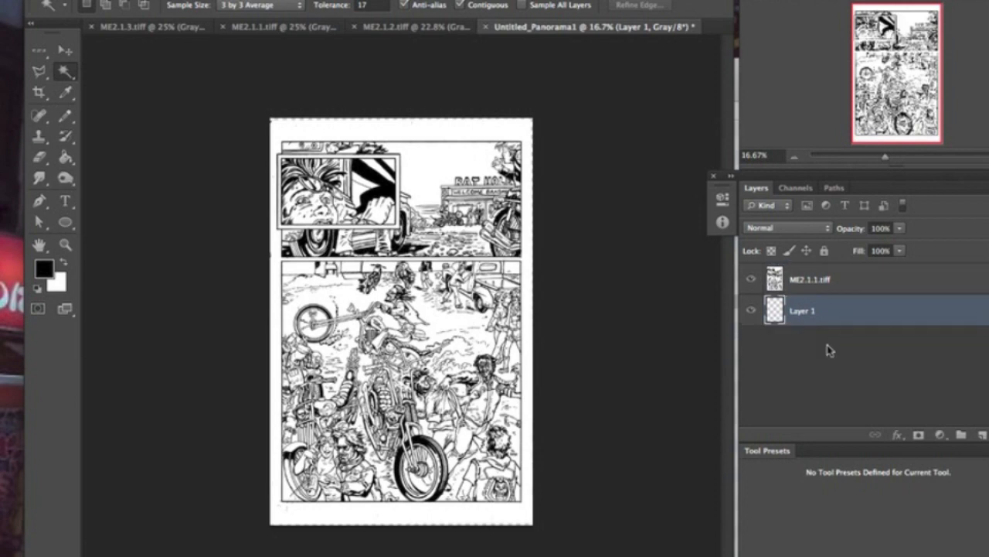
Fill Layer 1 with white using the Paint Bucket and merge it with the artwork layer
left_click(66, 266)
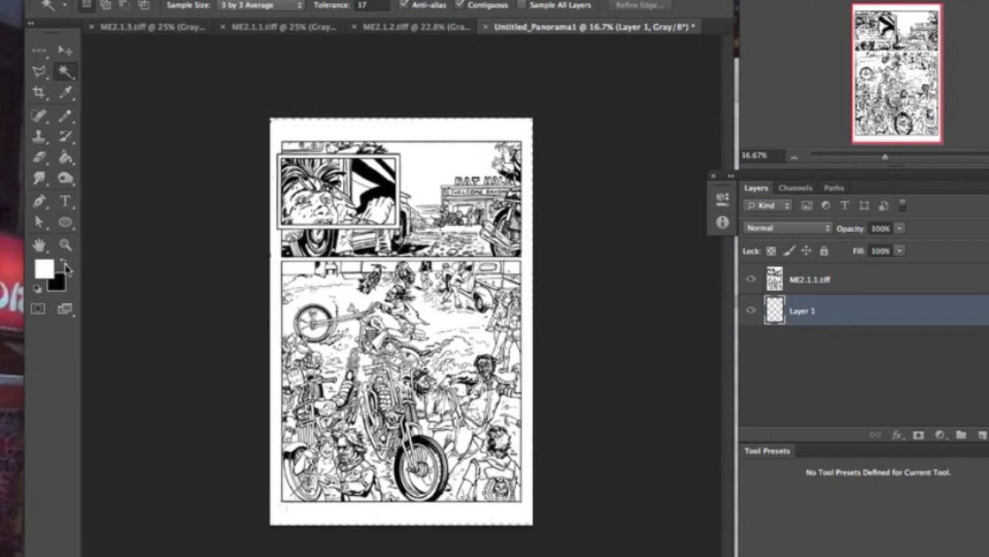
left_click(65, 158)
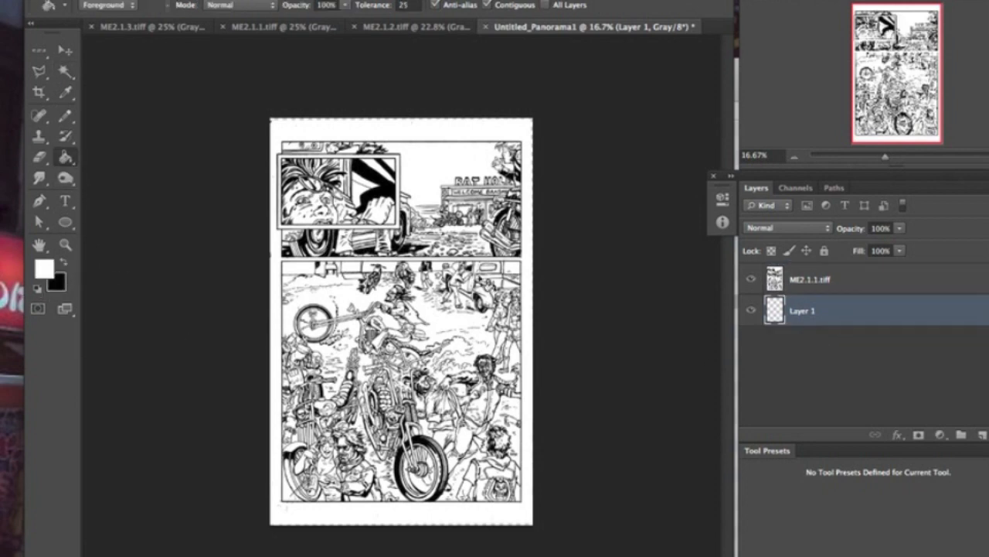
left_click(398, 239)
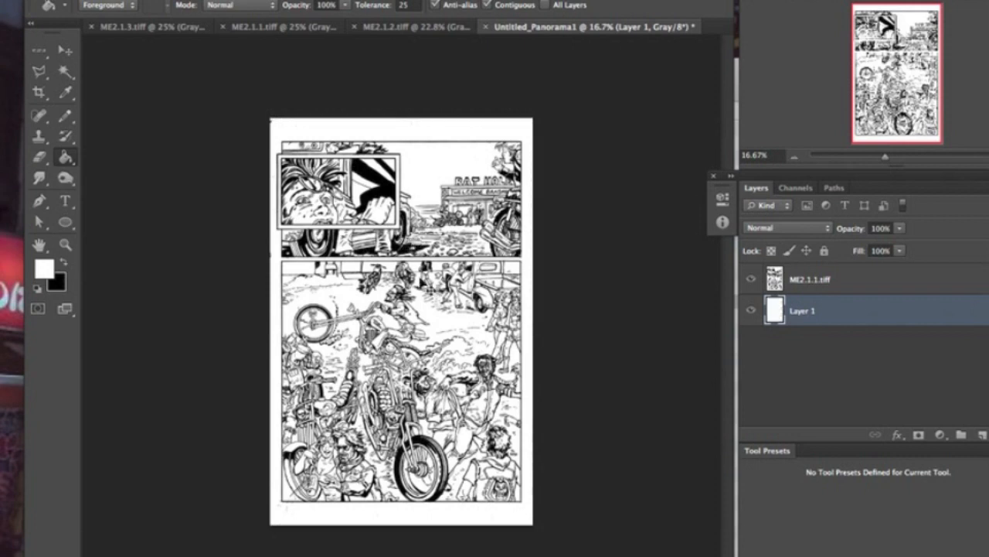
key("ctrl+shift+e")
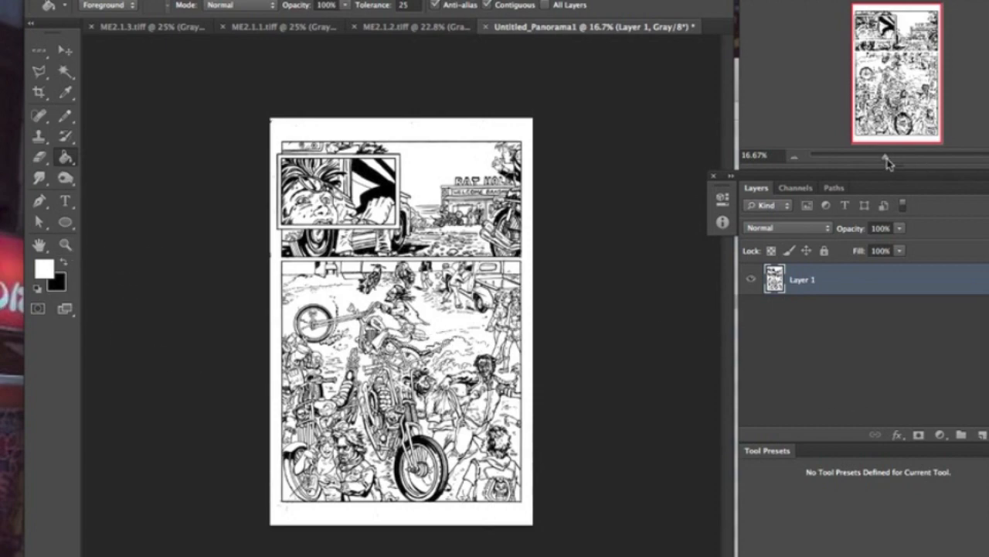
Switch to the Pencil Tool for cleaning up the upper-left part of the merged page
left_click_drag(888, 161, 905, 160)
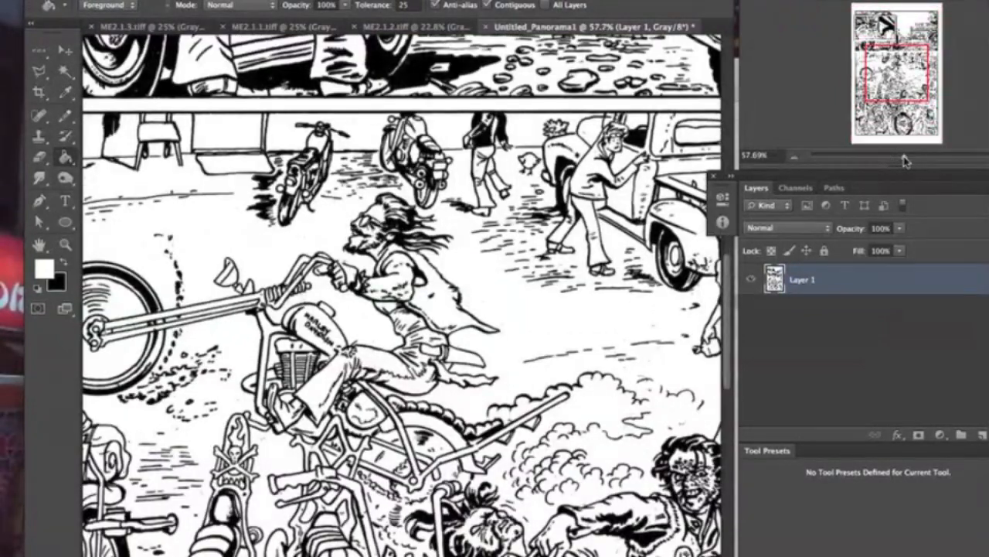
left_click_drag(900, 92, 836, 20)
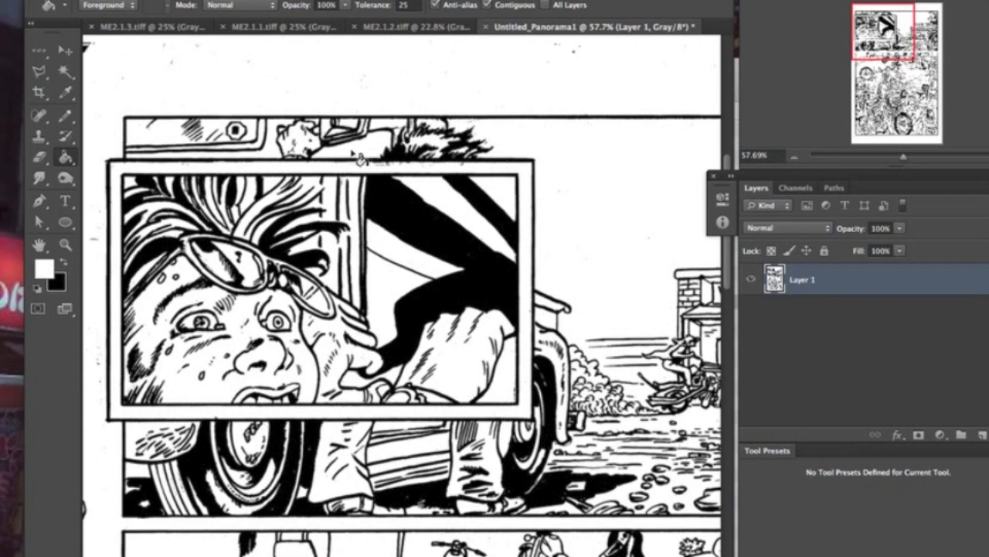
left_click(68, 117)
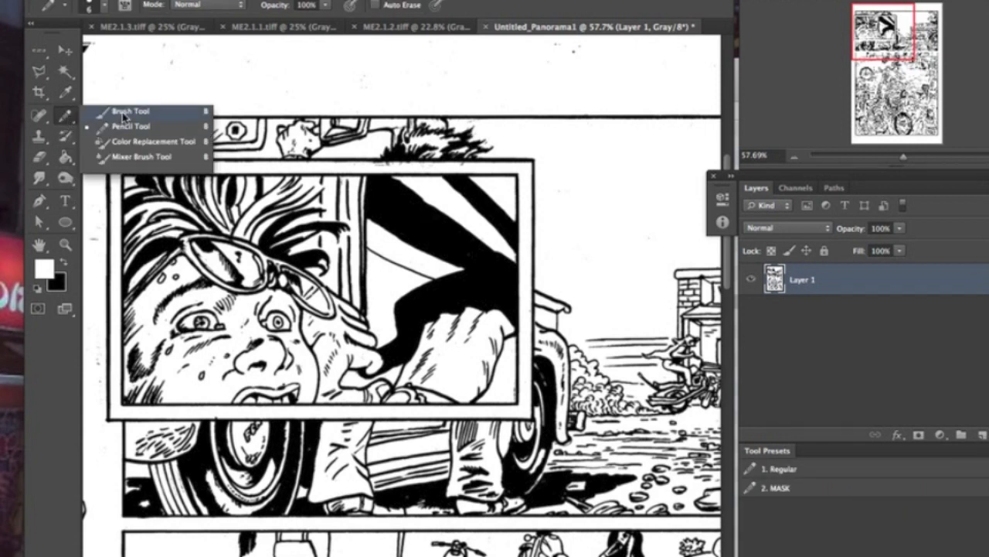
left_click(122, 116)
left_click(71, 120)
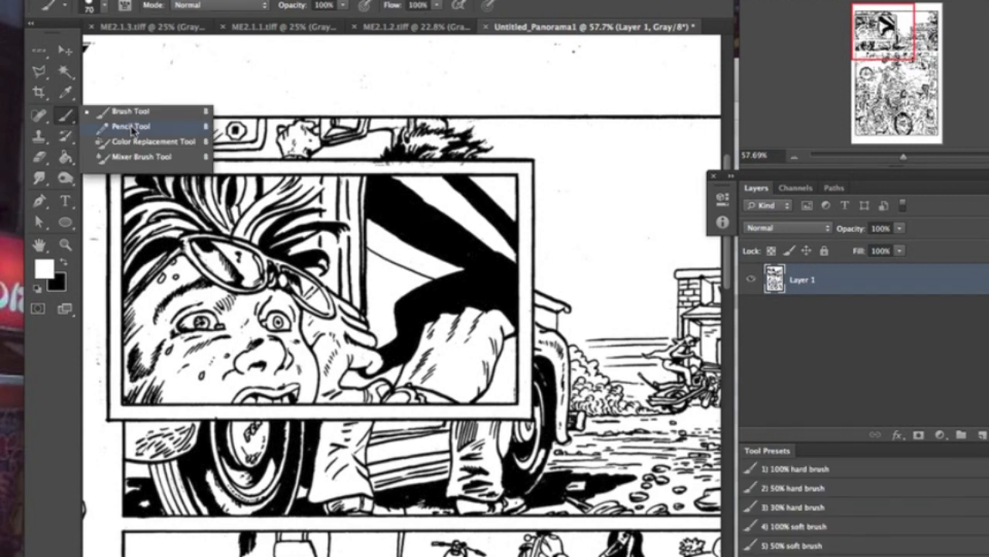
left_click(132, 127)
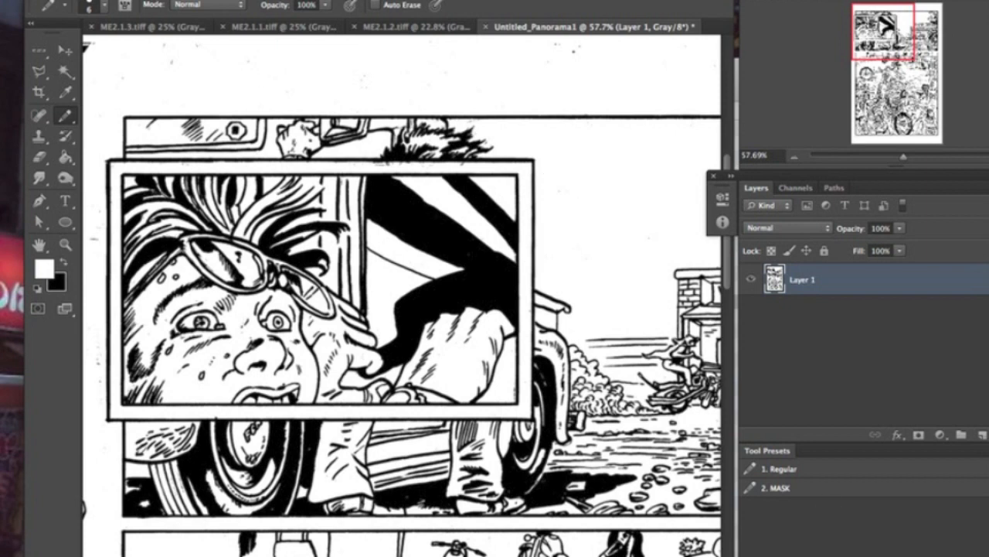
Switch to the USB Overdrive settings and enable it for Any Mouse, Any Application
key("super+Tab")
left_click_drag(626, 153, 440, 61)
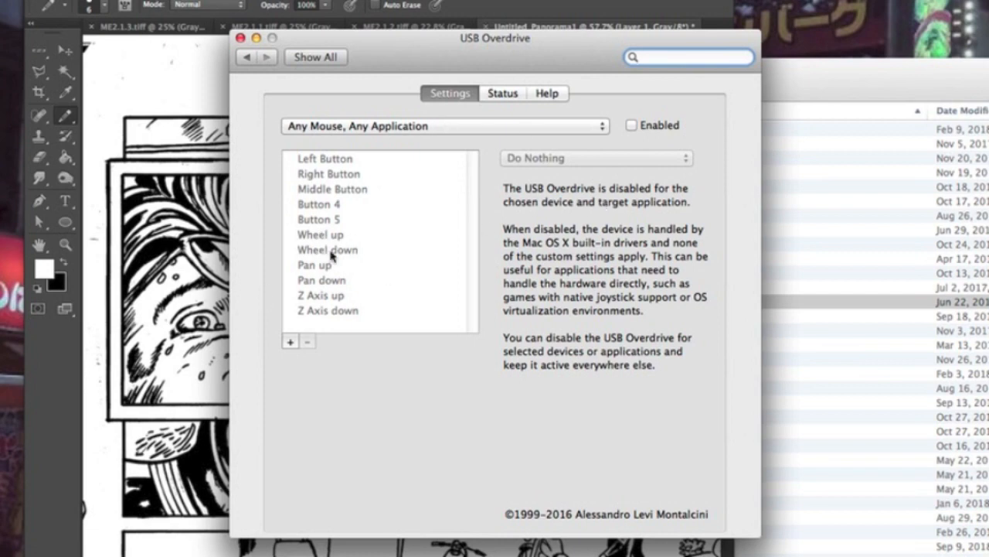
left_click(437, 130)
left_click(441, 131)
left_click(522, 96)
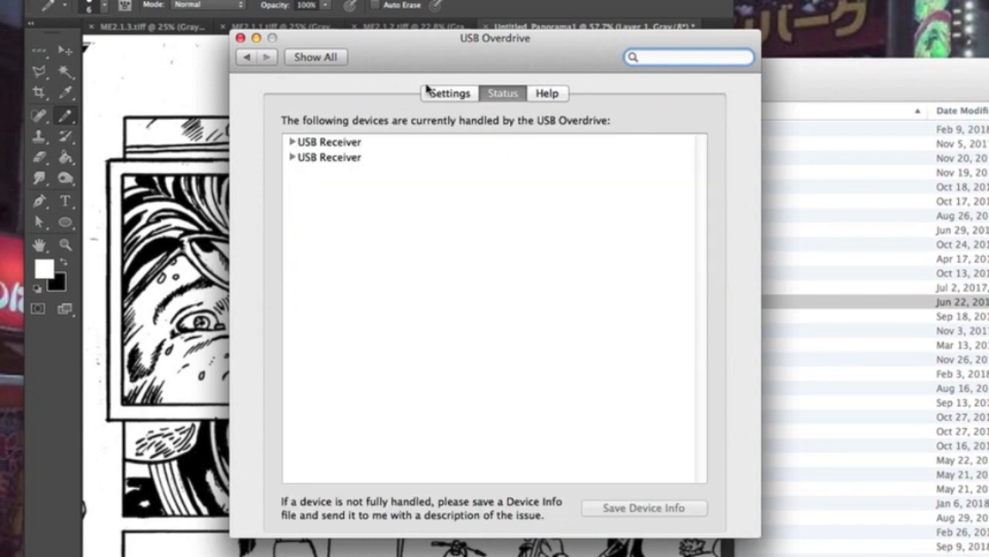
left_click(429, 91)
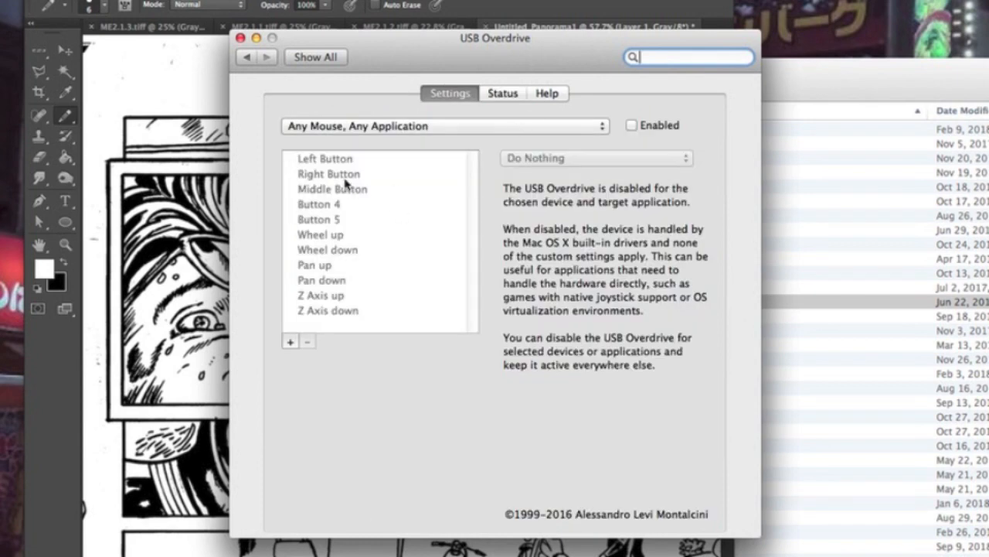
left_click(630, 126)
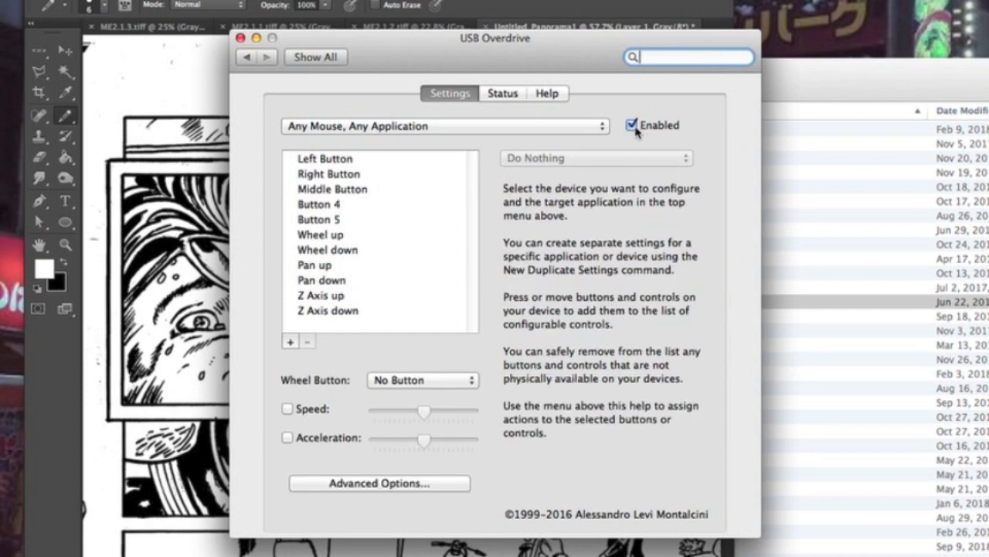
Check the key assignments for Wheel up and Wheel down, close USB Overdrive and return to Photoshop
left_click(325, 240)
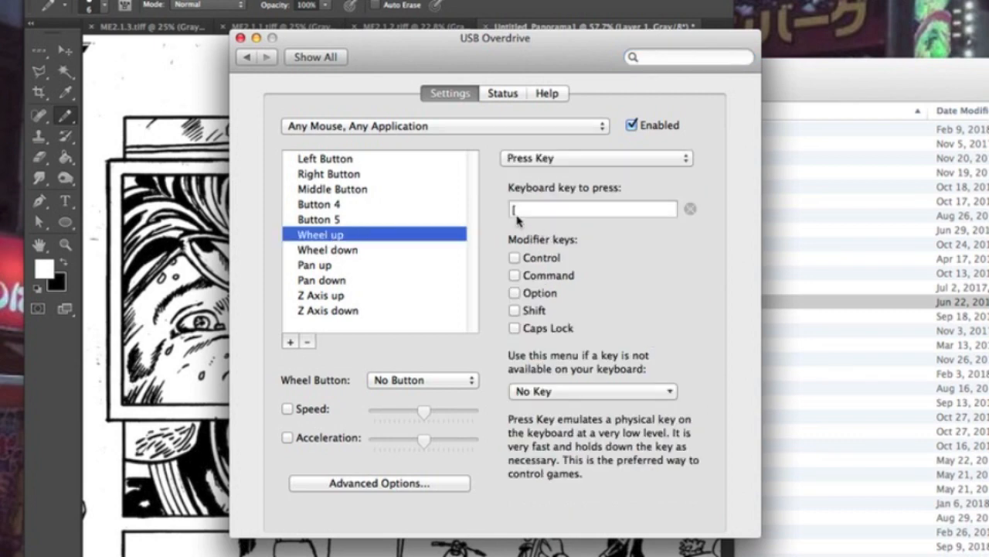
left_click(353, 251)
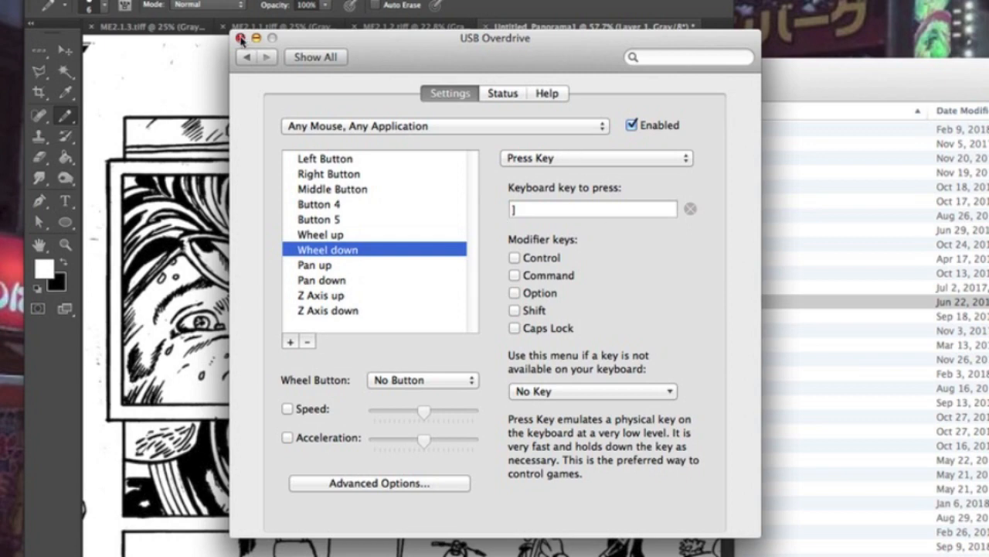
left_click(145, 98)
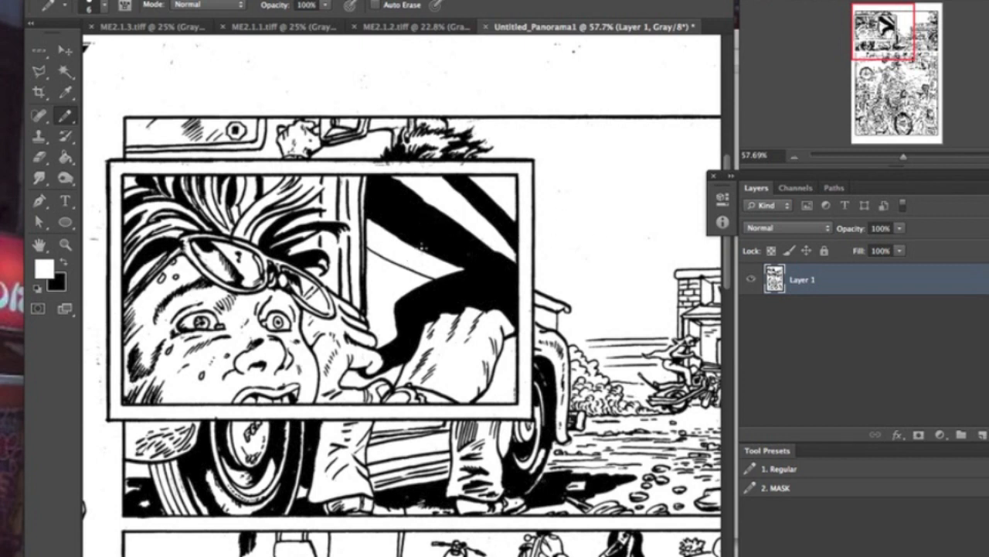
Enlarge the pencil tip to 250, try a white stroke over the inset panel's black area and undo it
key("bracketright")
key("bracketright")
key("bracketright")
key("bracketright")
key("bracketright")
key("bracketright")
key("bracketright")
key("bracketright")
key("bracketright")
key("bracketright")
key("bracketright")
key("bracketright")
key("bracketright")
key("bracketright")
key("bracketright")
key("bracketright")
key("bracketright")
key("bracketright")
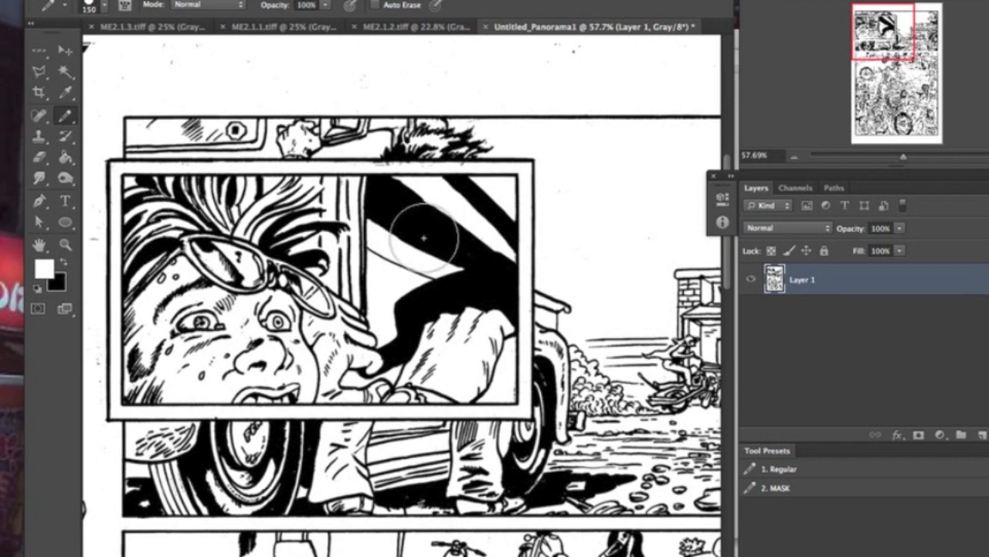
key("bracketright")
key("bracketright")
key("bracketright")
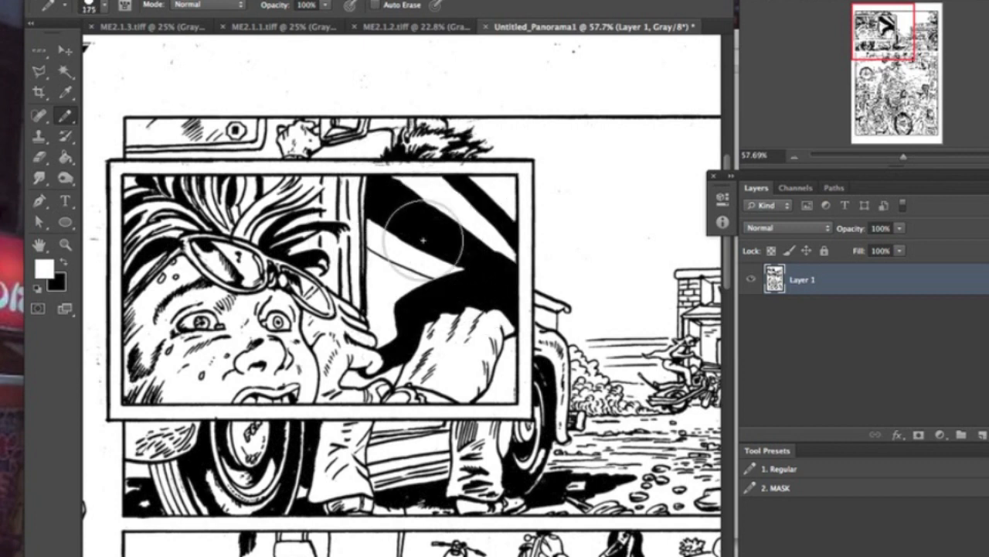
key("bracketleft")
key("bracketleft")
key("bracketleft")
key("bracketleft")
key("bracketleft")
key("bracketright")
key("bracketright")
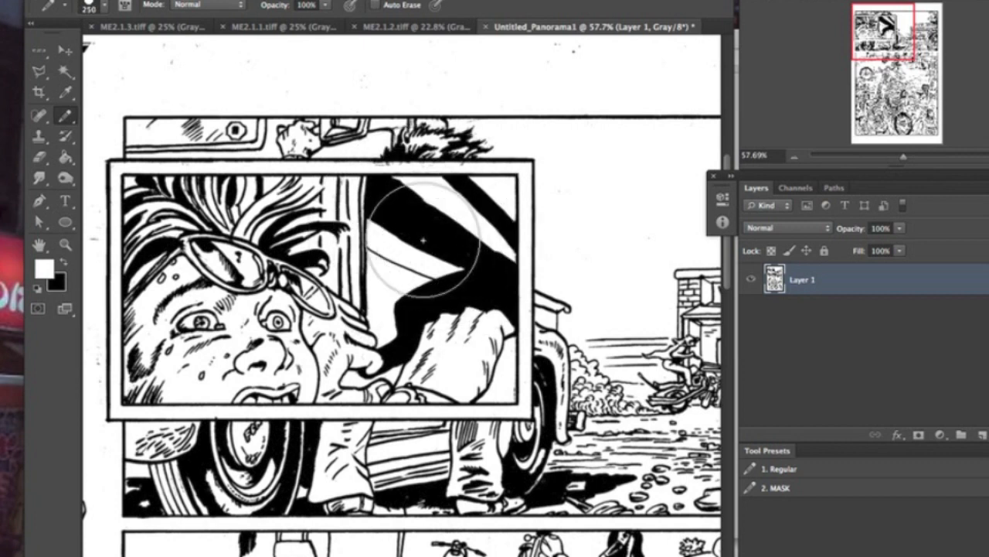
left_click(423, 240)
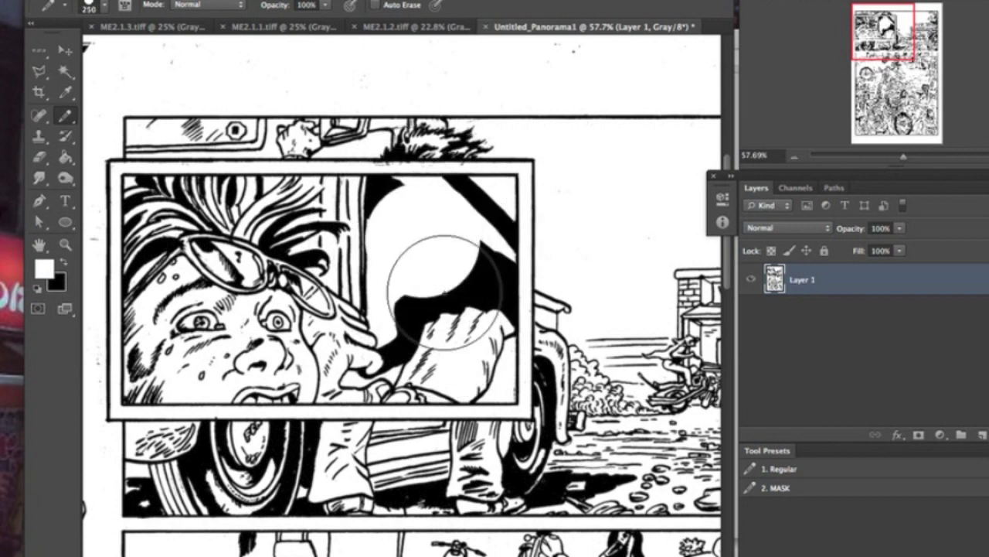
key("ctrl+z")
Reduce the pencil tip size to 90
key("bracketleft")
key("bracketleft")
key("bracketleft")
key("bracketleft")
key("bracketleft")
key("bracketleft")
key("bracketleft")
key("bracketleft")
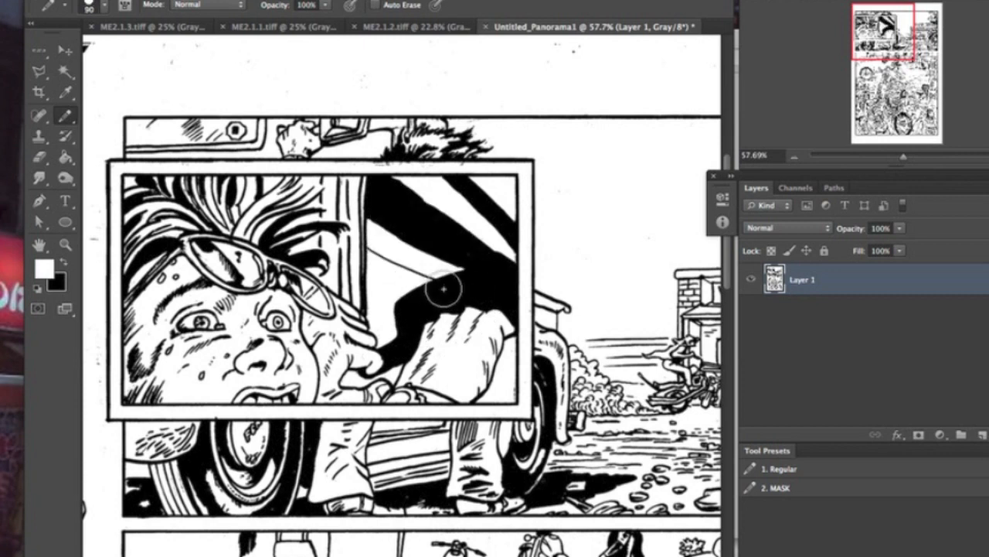
Reduce the pencil tip size to 10 and draw a black horizontal line across the page's top margin
key("bracketleft")
key("bracketleft")
key("bracketleft")
key("bracketleft")
key("bracketleft")
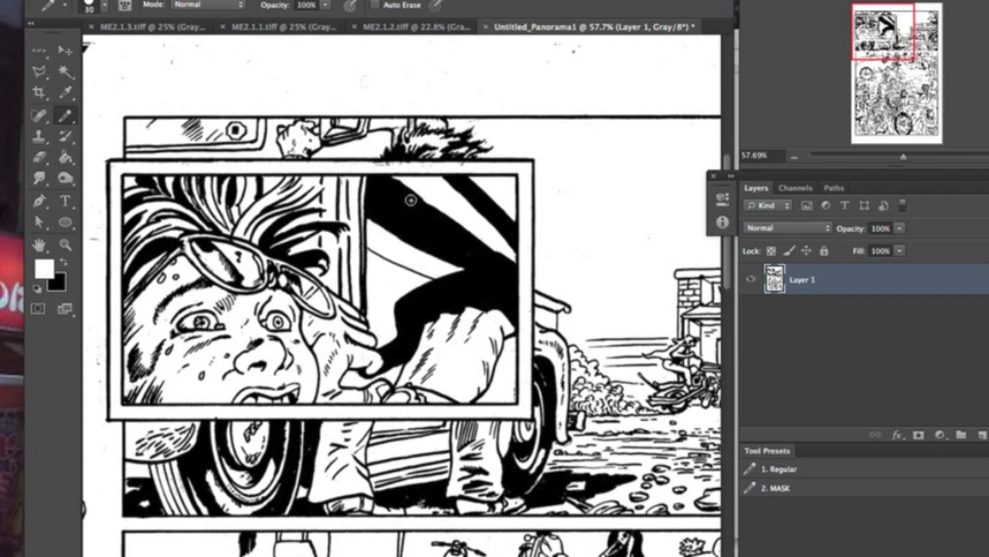
key("bracketright")
key("bracketleft")
key("bracketleft")
key("bracketleft")
key("bracketleft")
key("bracketleft")
key("bracketleft")
left_click(63, 262)
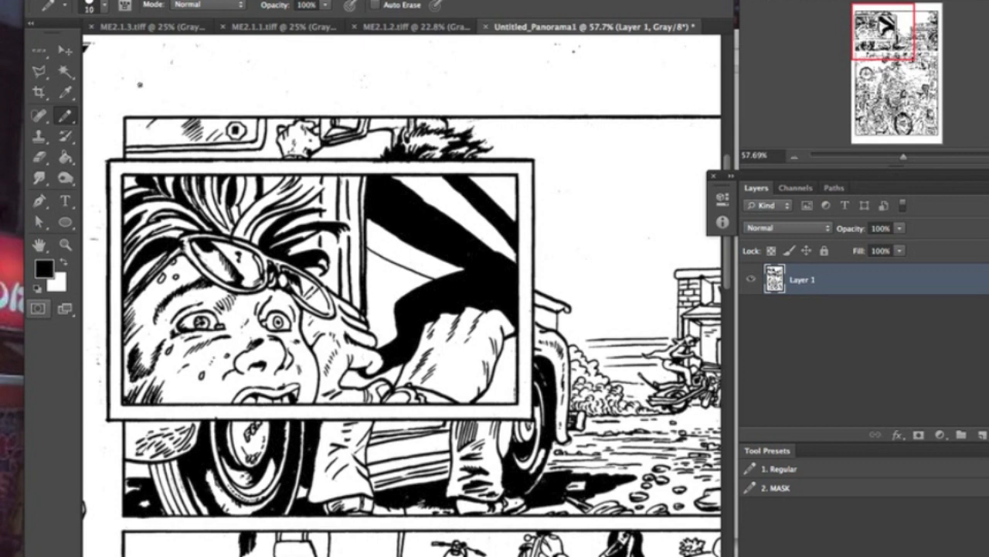
left_click_drag(140, 84, 581, 84)
Switch the pencil color to white and enlarge its tip size to 125
key("bracketright")
key("bracketright")
key("bracketright")
key("bracketright")
key("bracketright")
key("bracketright")
key("bracketright")
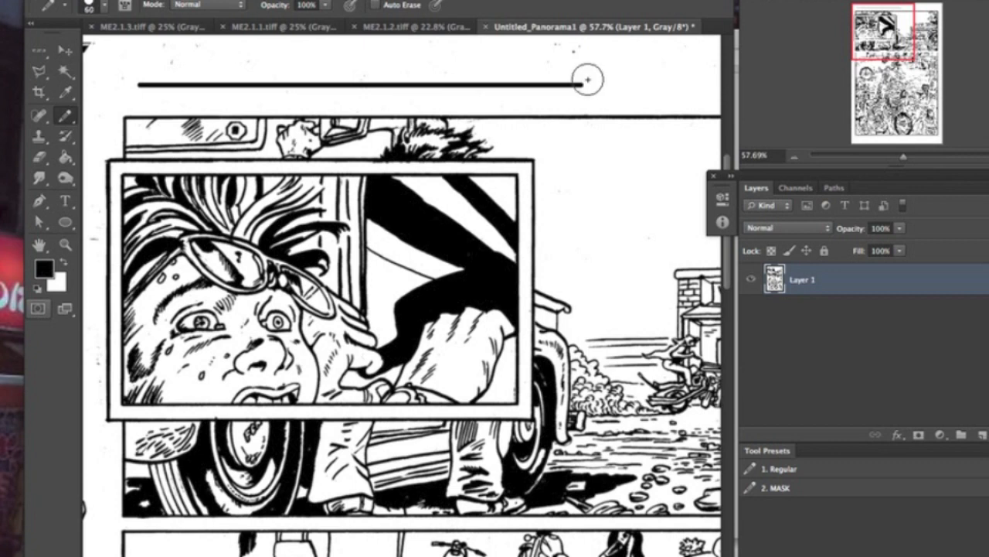
key("x")
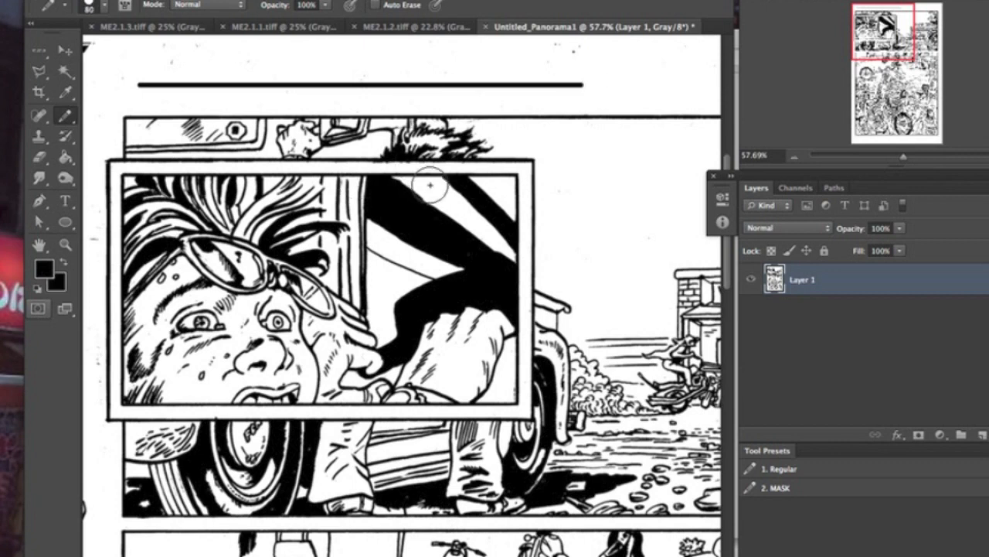
key("bracketright")
key("bracketright")
key("bracketright")
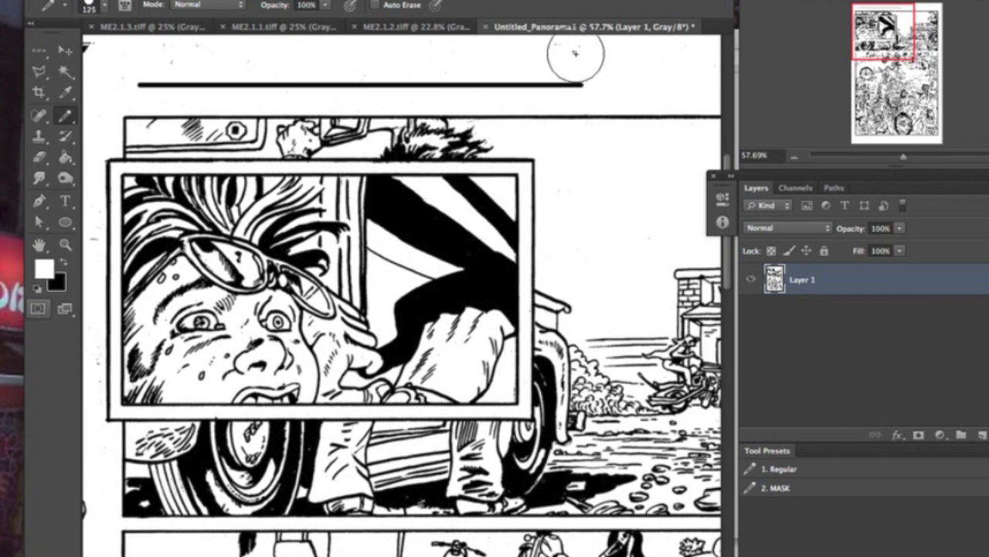
Paint over the black line and nearby specks in the top margin with white
left_click(586, 71)
left_click_drag(586, 71, 523, 77)
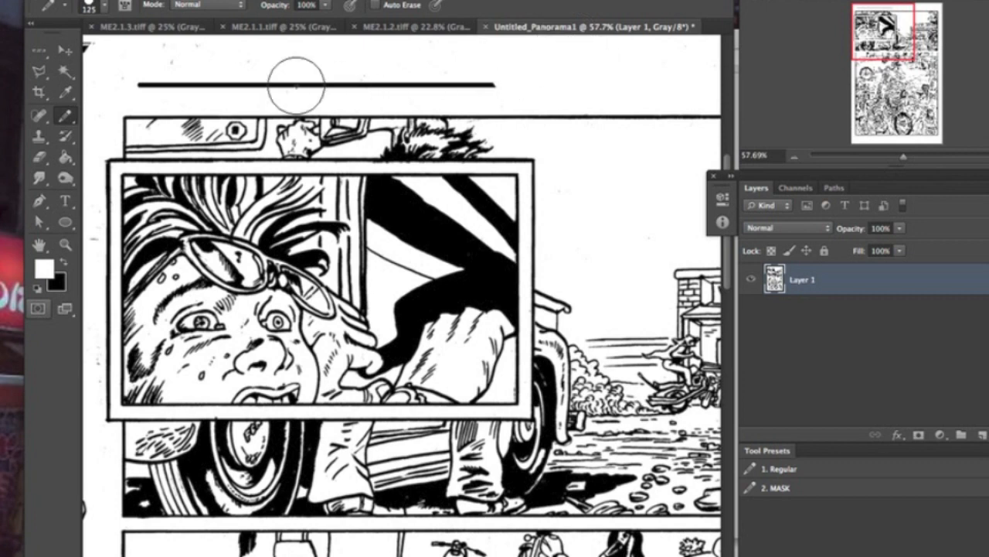
mouse_move(136, 81)
left_mouse_down()
mouse_move(348, 82)
mouse_move(409, 70)
left_mouse_up()
Enlarge the pencil tip size to 200 and white out the specks along the top margin toward the page's right edge
key("bracketright")
key("bracketright")
key("bracketright")
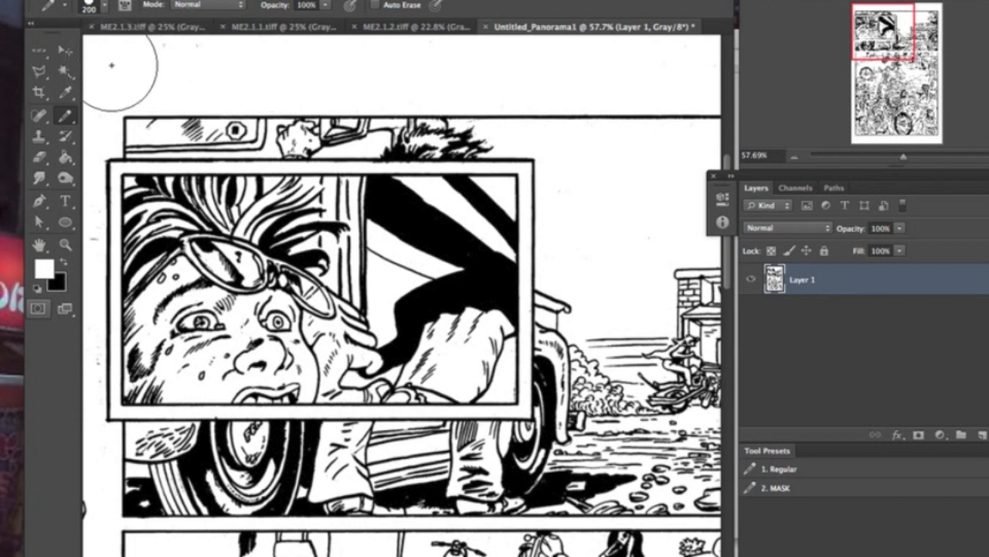
scroll(426, 58, "right", 10)
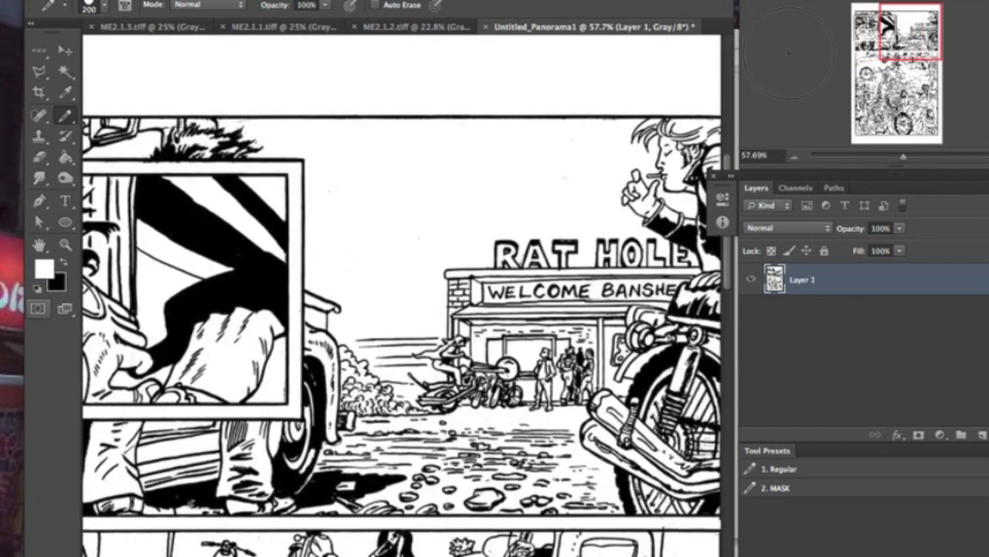
mouse_move(139, 95)
left_mouse_down()
mouse_move(438, 141)
mouse_move(492, 118)
left_mouse_up()
Reduce the pencil tip size to 125 and white out stray marks down the page's right margin
key("bracketleft")
key("bracketleft")
key("bracketleft")
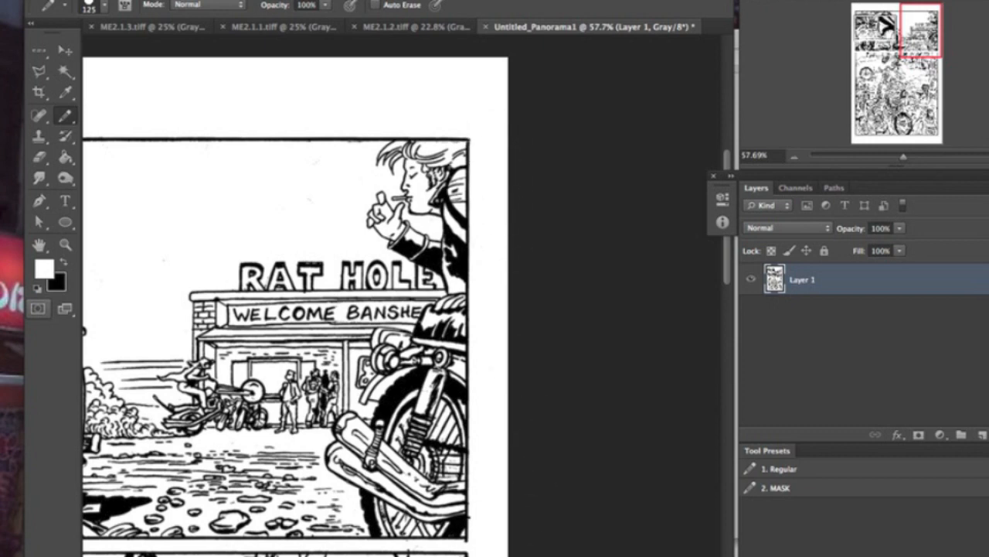
scroll(493, 522, "down", 20)
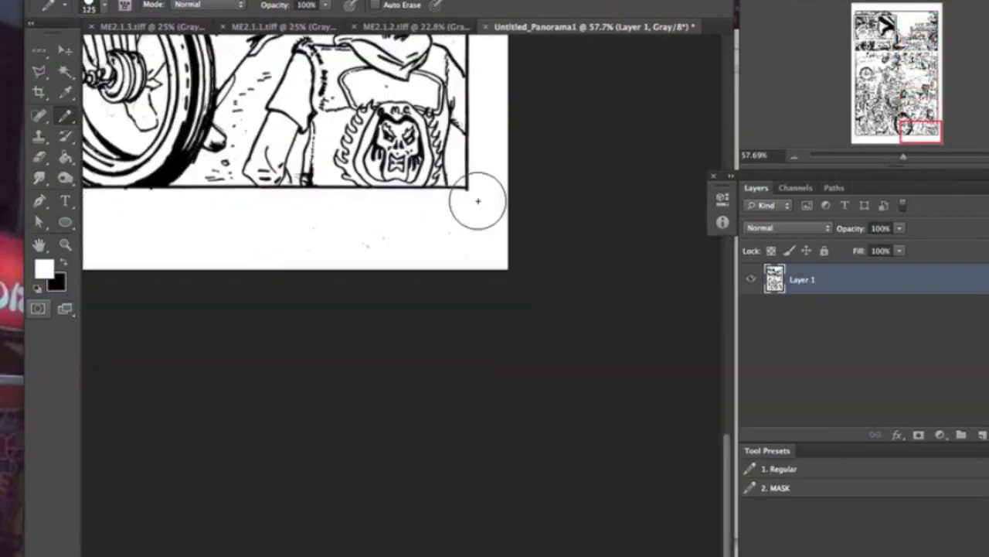
left_click_drag(448, 232, 599, 316)
Enlarge the pencil tip size to 200 and white out the specks along the page's bottom margin
key("bracketright")
key("bracketright")
key("bracketright")
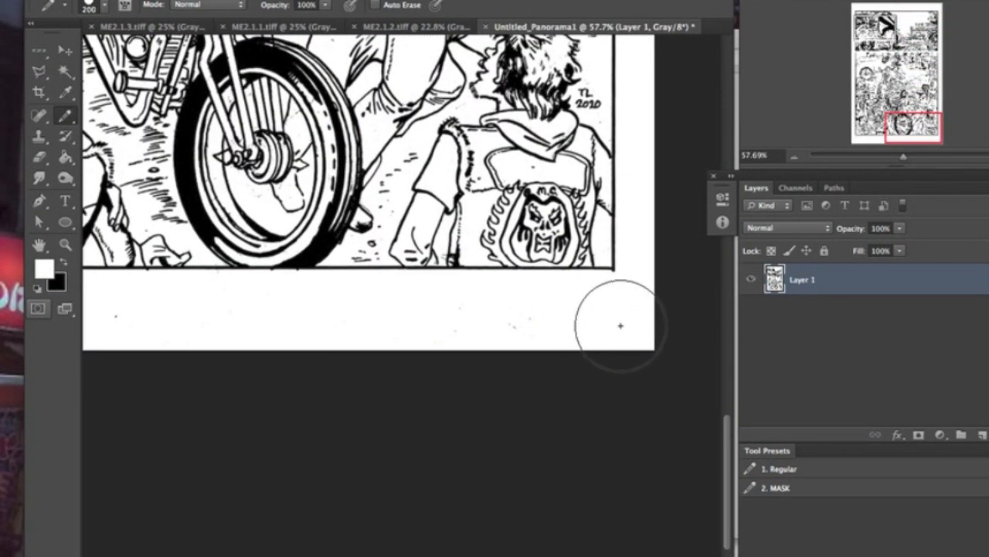
scroll(154, 328, "left", 10)
key("bracketleft")
key("bracketleft")
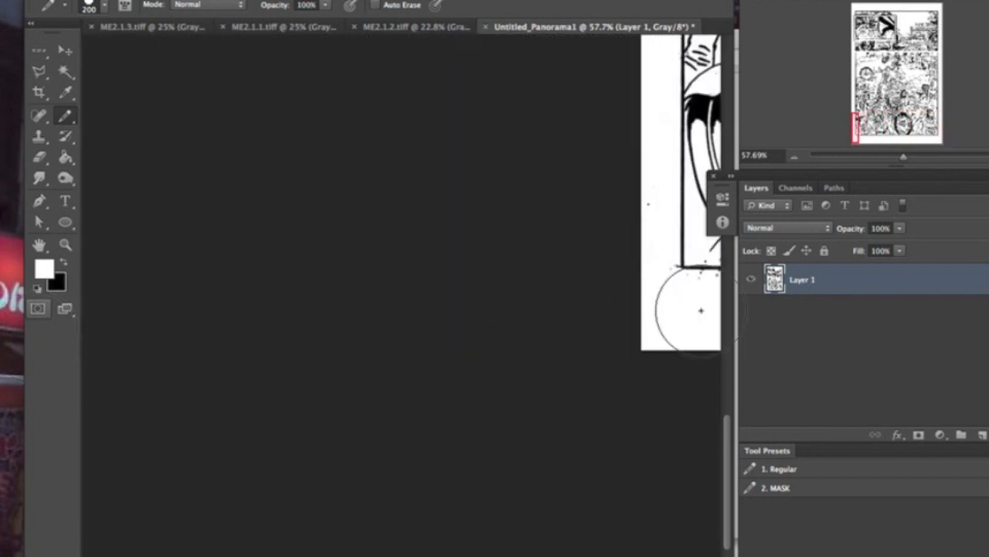
left_click_drag(669, 311, 286, 366)
Set the pencil tip size to 125 and white out the marks around the page's lower-left corner
key("bracketleft")
key("bracketleft")
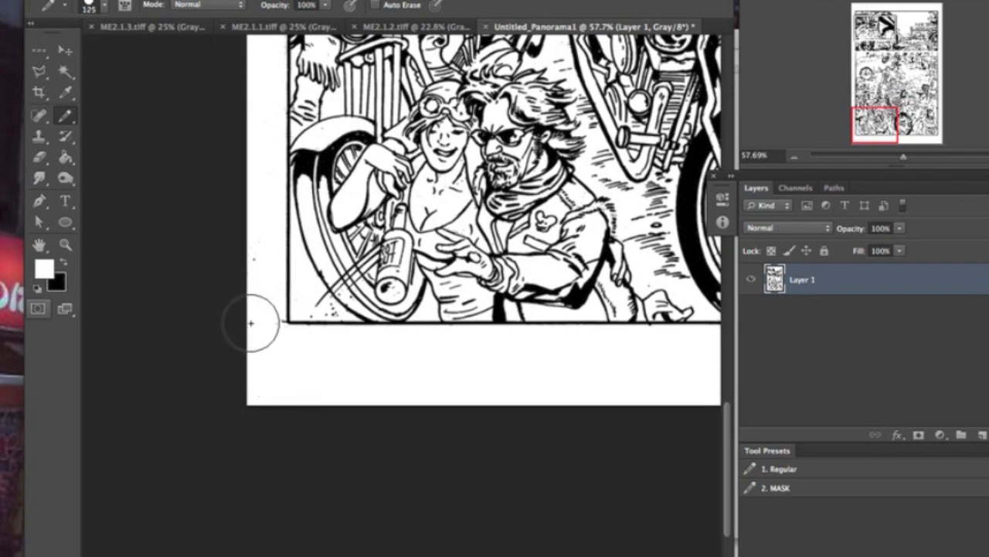
key("bracketright")
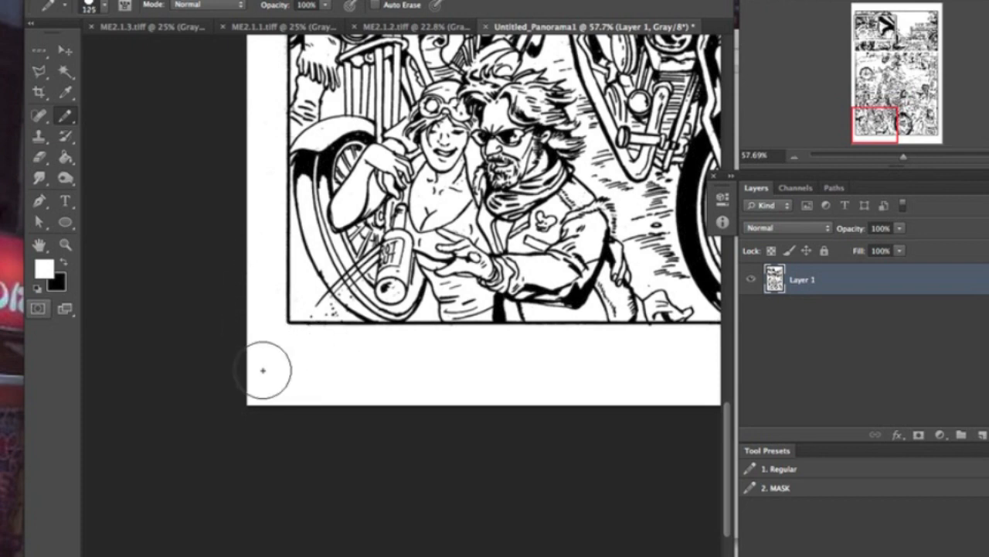
left_click_drag(281, 364, 357, 420)
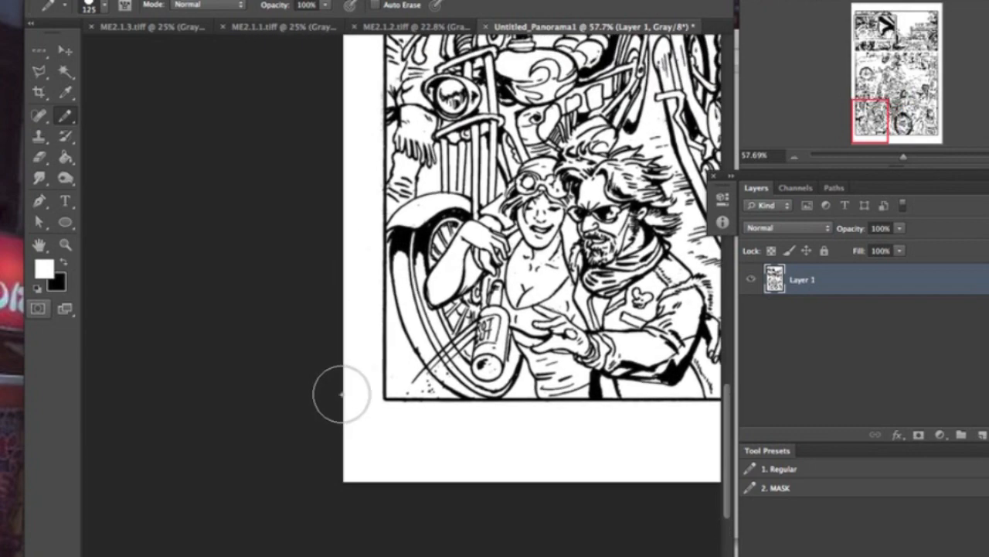
White out stray marks up the page's left margin beside the large crowd panel with the 125 pencil tip
mouse_move(363, 198)
left_mouse_down()
mouse_move(361, 367)
mouse_move(374, 495)
left_mouse_up()
left_click_drag(371, 147, 390, 526)
left_click_drag(393, 257, 391, 358)
key("bracketleft")
key("bracketleft")
key("bracketleft")
key("bracketright")
key("bracketright")
key("bracketright")
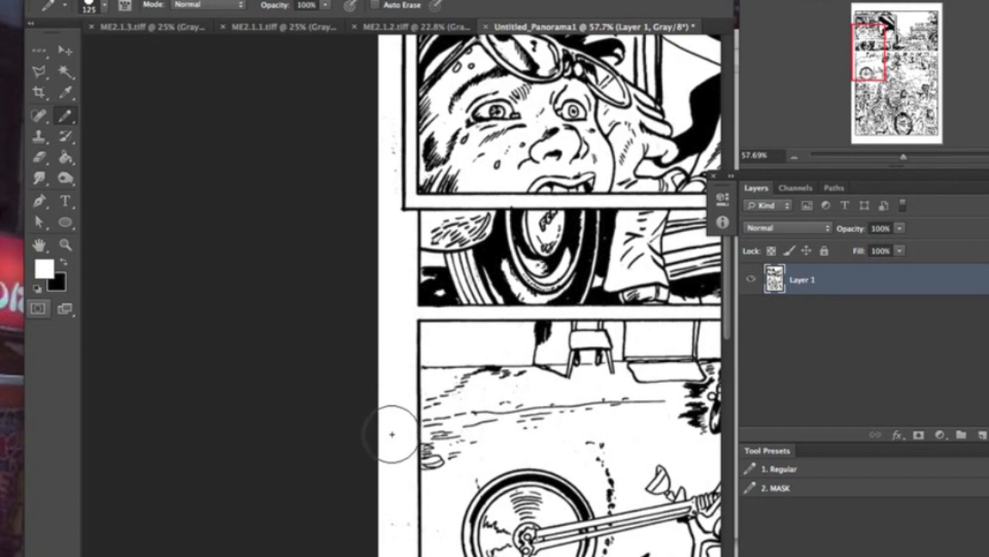
Reduce the pencil tip size to 50 and white out the marks in the left margin beside the inset face panel
scroll(389, 429, "down", 10)
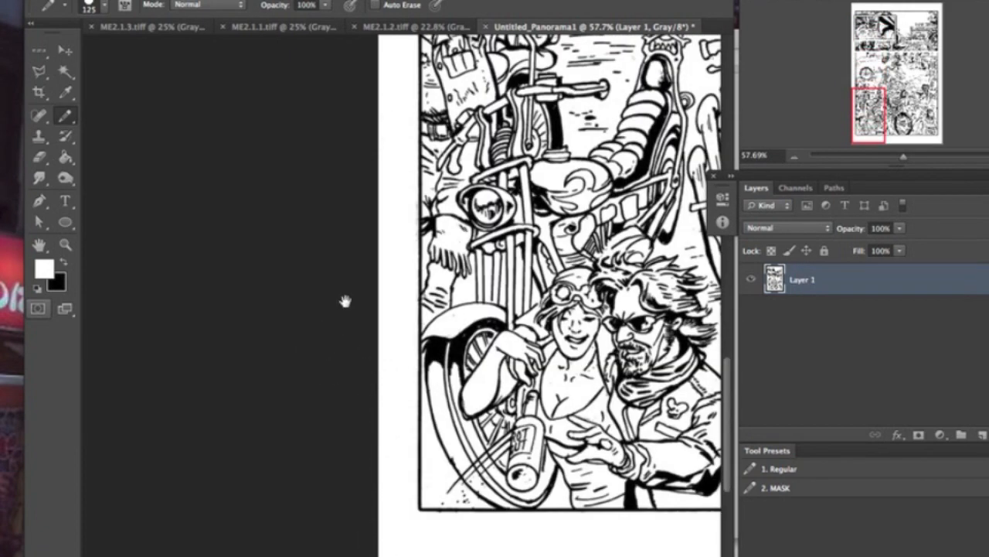
scroll(345, 299, "up", 8)
scroll(450, 306, "up", 8)
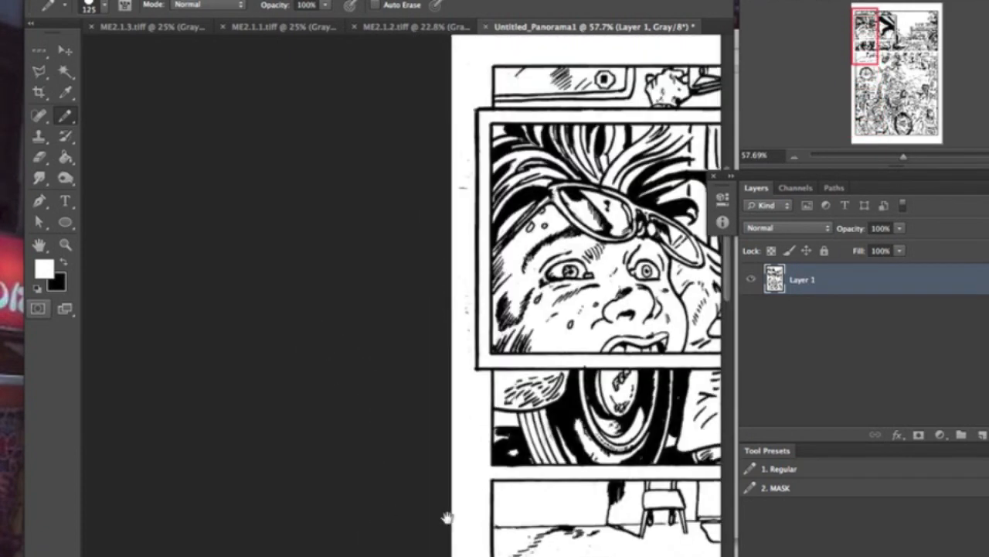
key("bracketleft")
key("bracketleft")
key("bracketleft")
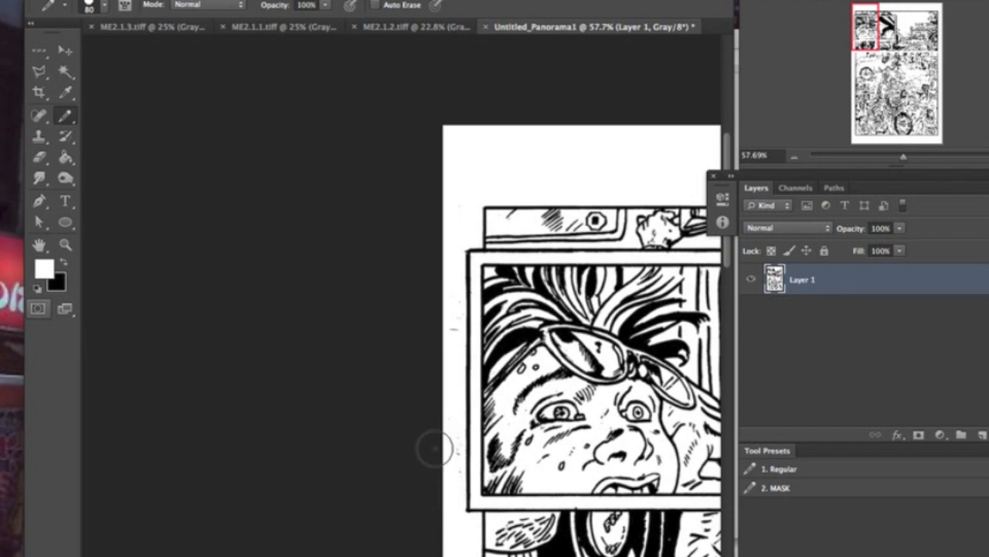
key("bracketleft")
key("bracketleft")
key("bracketleft")
key("bracketleft")
scroll(427, 299, "right", 1)
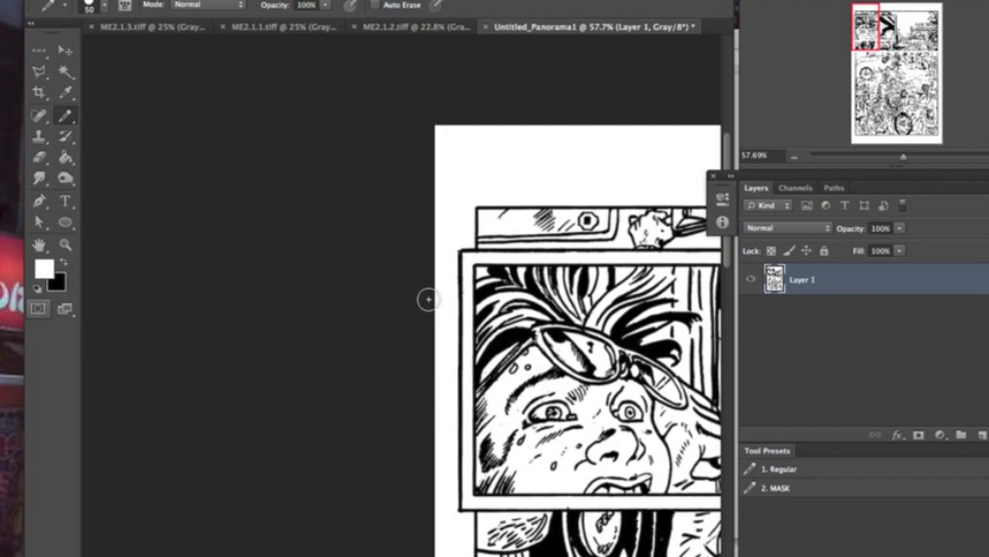
Set the pencil tip size to 45 and white out the specks in the open sky above the Rat Hole building
scroll(495, 359, "right", 10)
scroll(494, 360, "down", 2)
key("bracketleft")
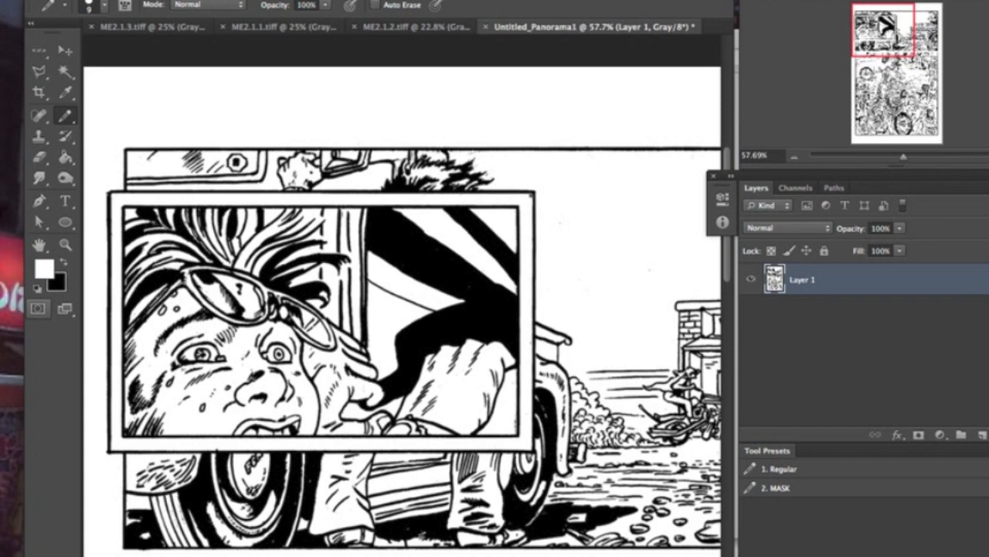
key("bracketright")
key("bracketright")
key("bracketright")
key("bracketright")
key("bracketright")
key("bracketright")
key("bracketright")
key("bracketright")
left_click(563, 225)
left_click_drag(618, 274, 372, 279)
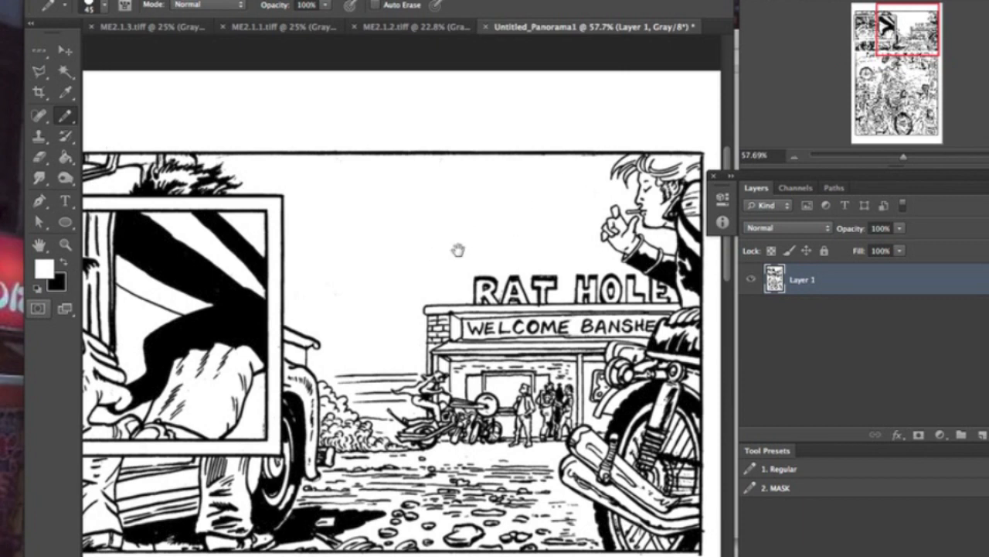
left_click_drag(459, 250, 452, 192)
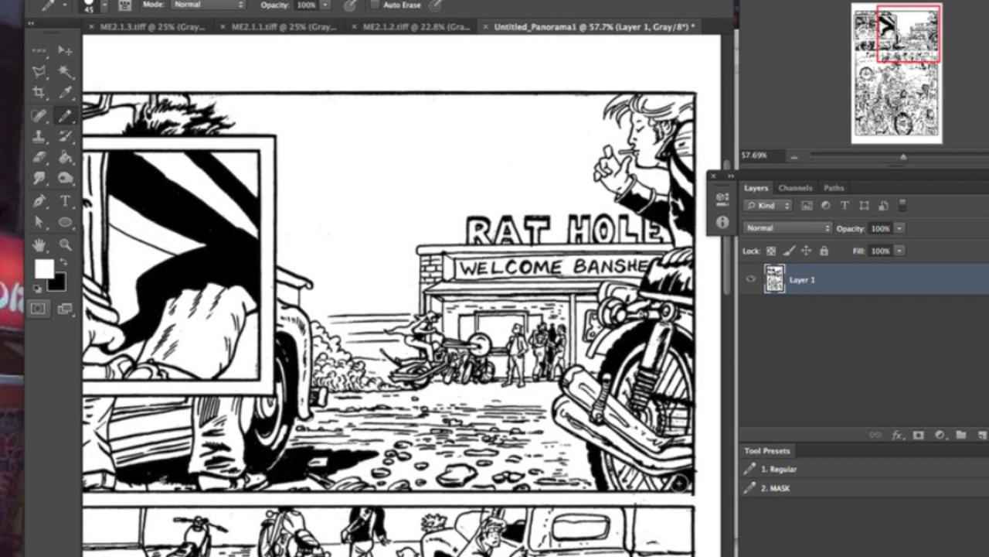
Reduce the pencil tip size for finer cleanup of the top panel
key("bracketleft")
key("bracketleft")
key("bracketleft")
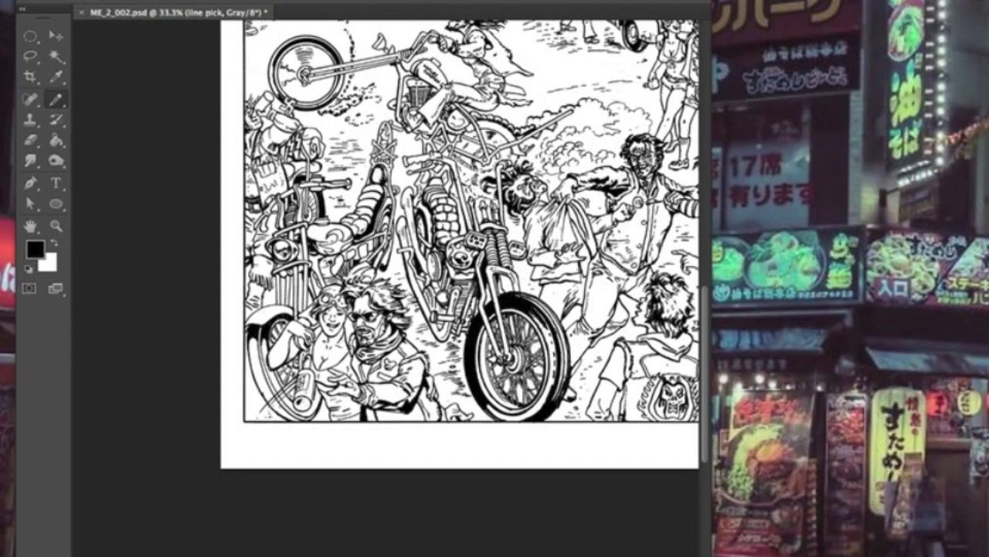
In ME_2_002.psd, make white the foreground color and select the line pick layer's white areas with Color Range, Sampled Colors, fuzziness 200
key("shift+Tab")
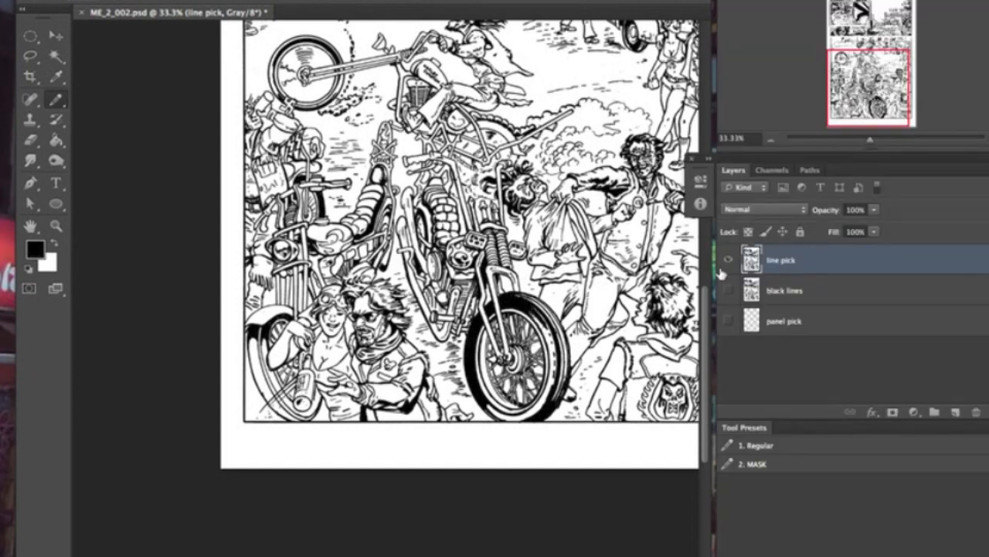
left_click(55, 244)
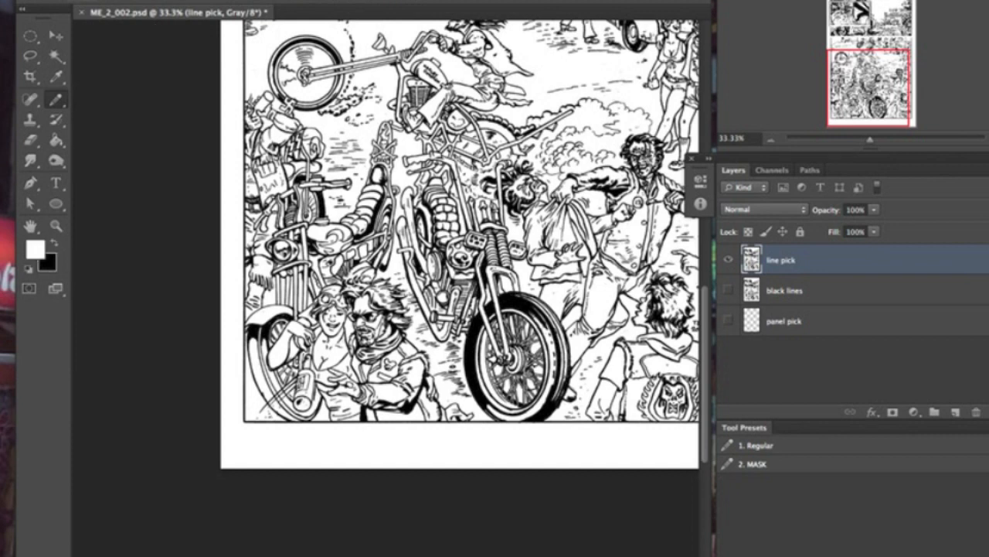
left_click(313, 1)
left_click(364, 104)
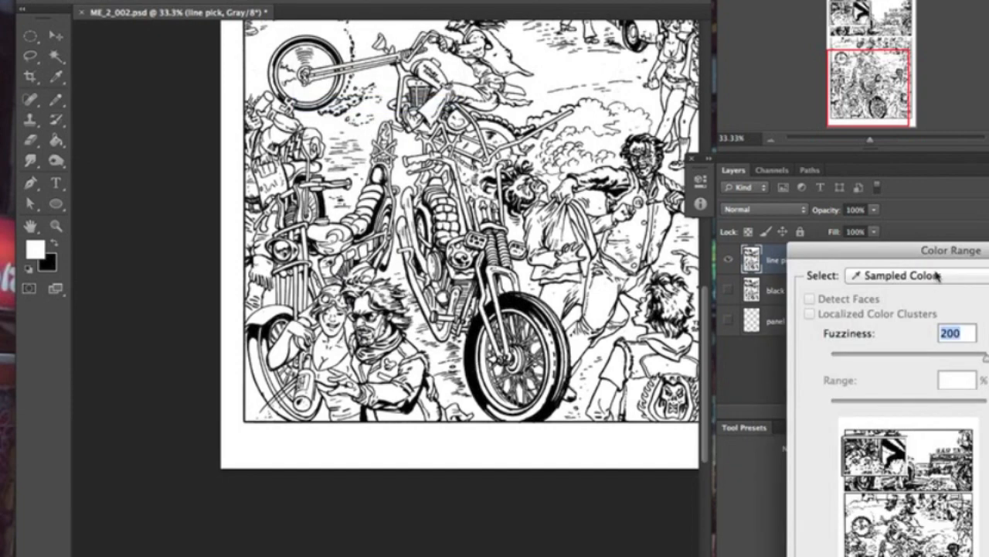
left_click_drag(884, 255, 453, 98)
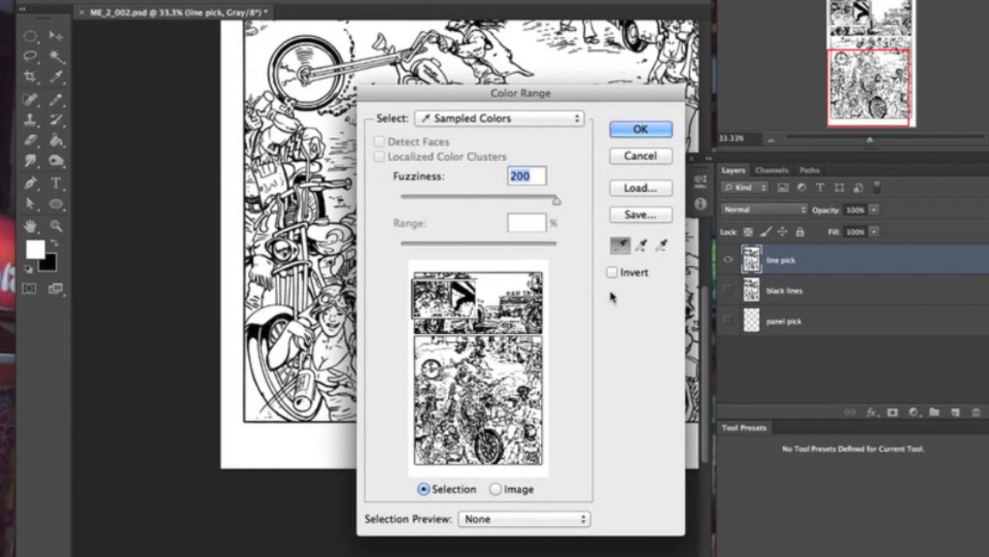
left_click(636, 132)
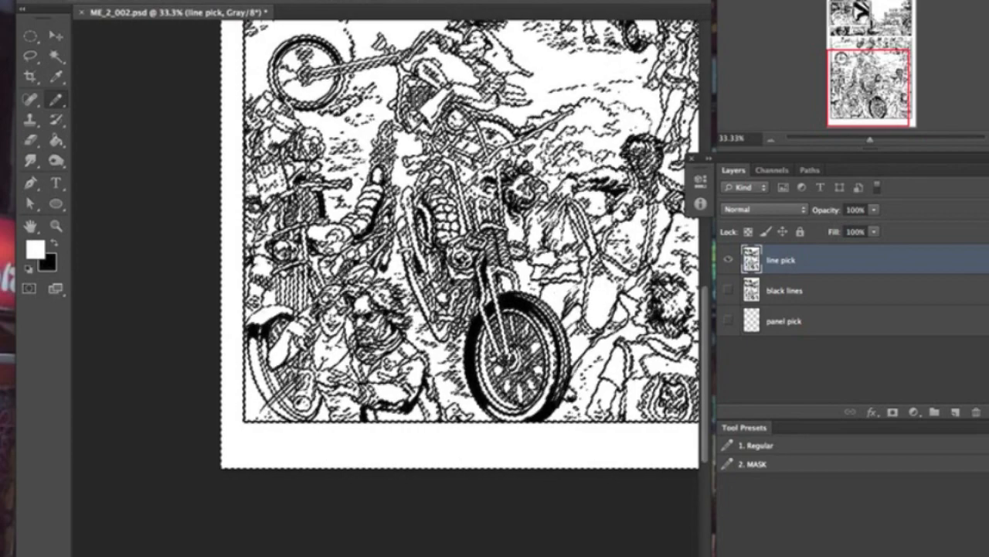
Clear the selected white areas from the line pick layer and deselect
left_click(147, 1)
left_click(171, 134)
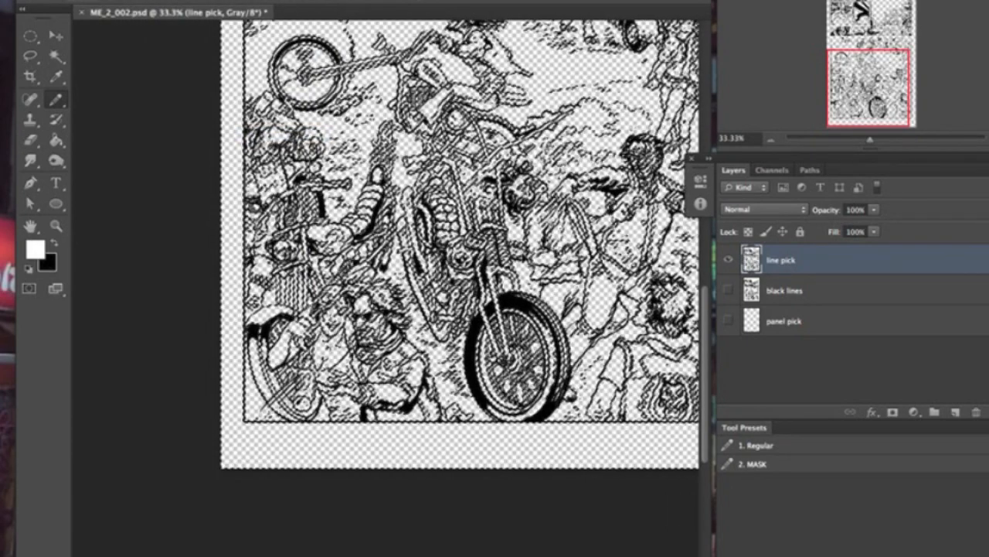
key("ctrl+d")
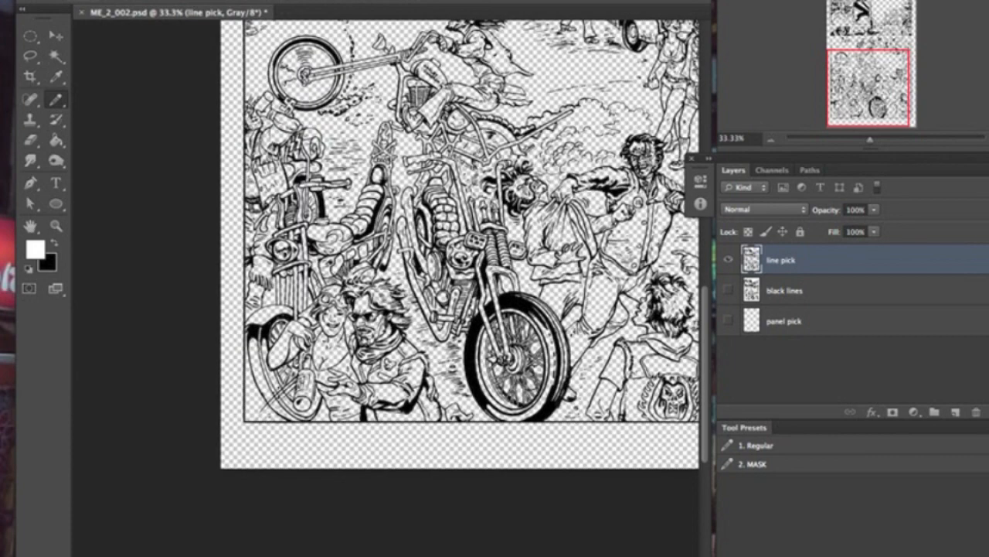
Enlarge the sunglasses-wearing biker on the line pick layer and ready the Pencil tool with black as the foreground color
left_click(55, 225)
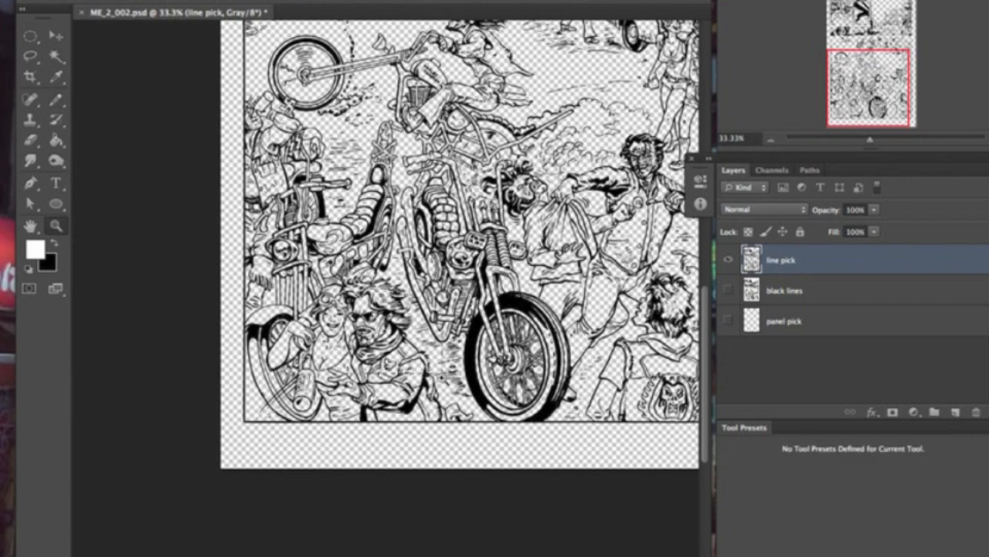
left_click_drag(402, 326, 464, 381)
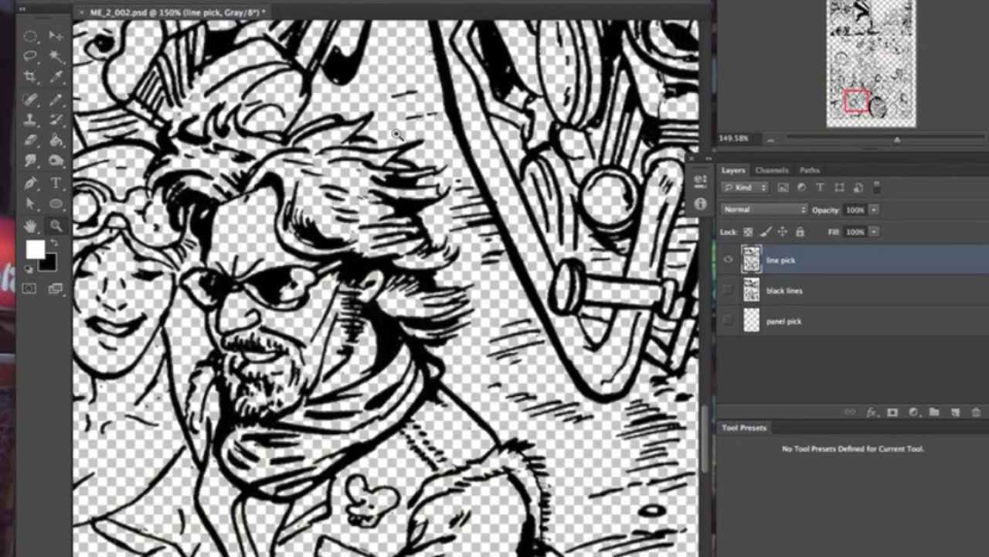
left_click(56, 99)
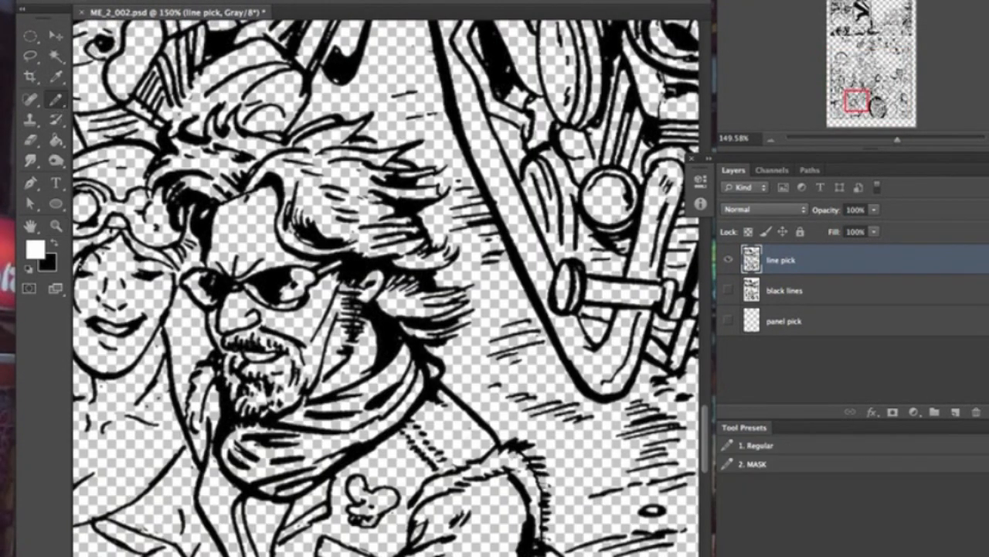
left_click(55, 242)
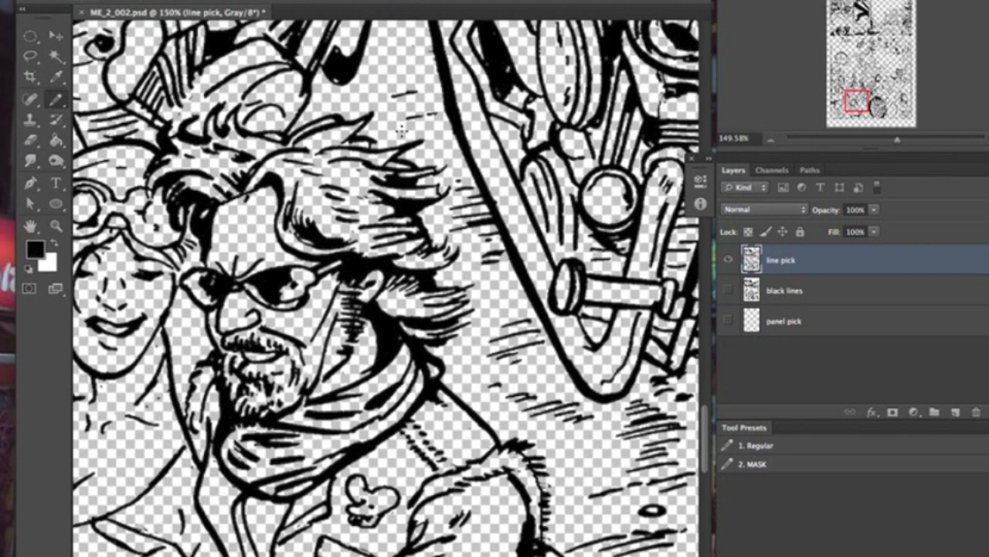
Test the line pick layer's transparent background areas with the Magic Wand, examine where the selections spread between the lines, and deselect
key("w")
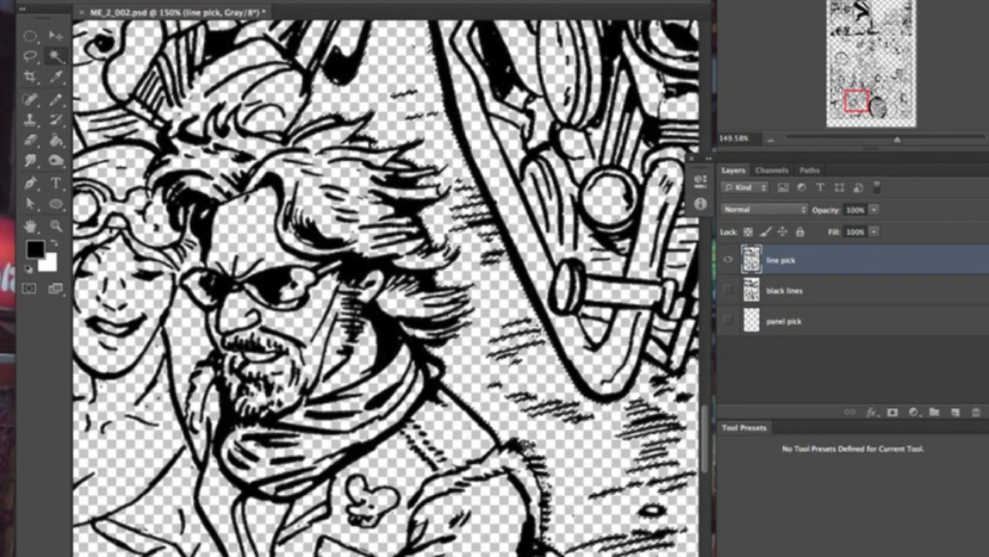
scroll(431, 103, "up", 10)
scroll(432, 103, "left", 10)
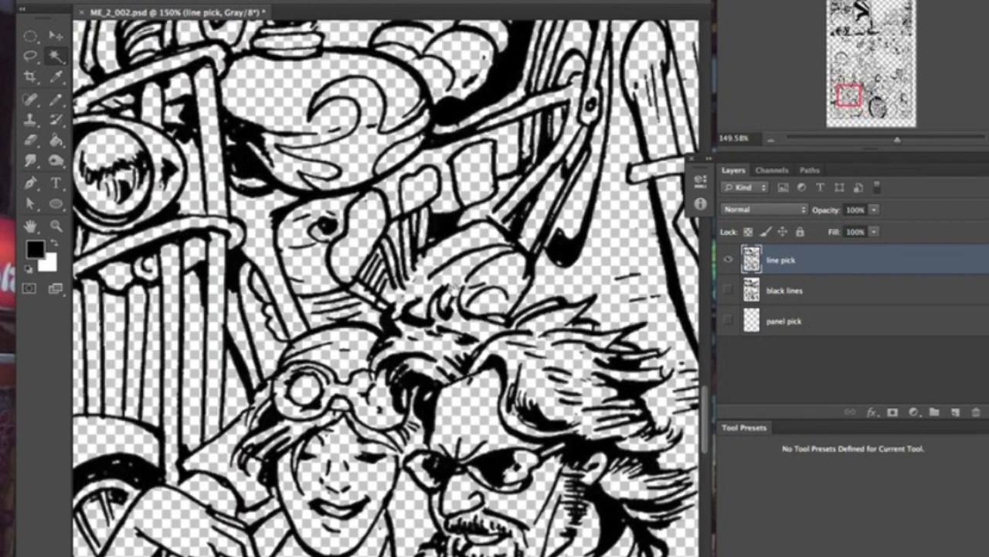
scroll(425, 104, "up", 10)
scroll(426, 103, "right", 4)
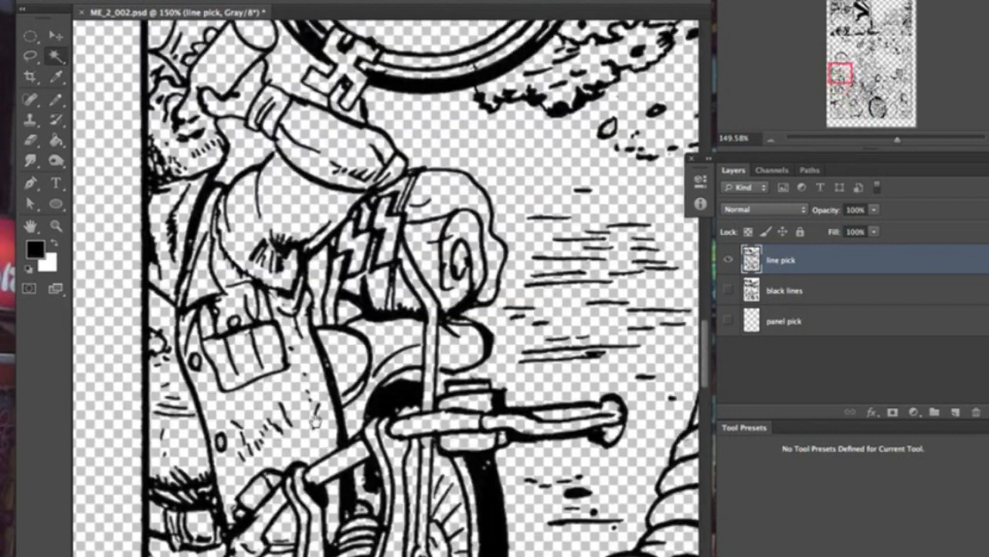
left_click(422, 215)
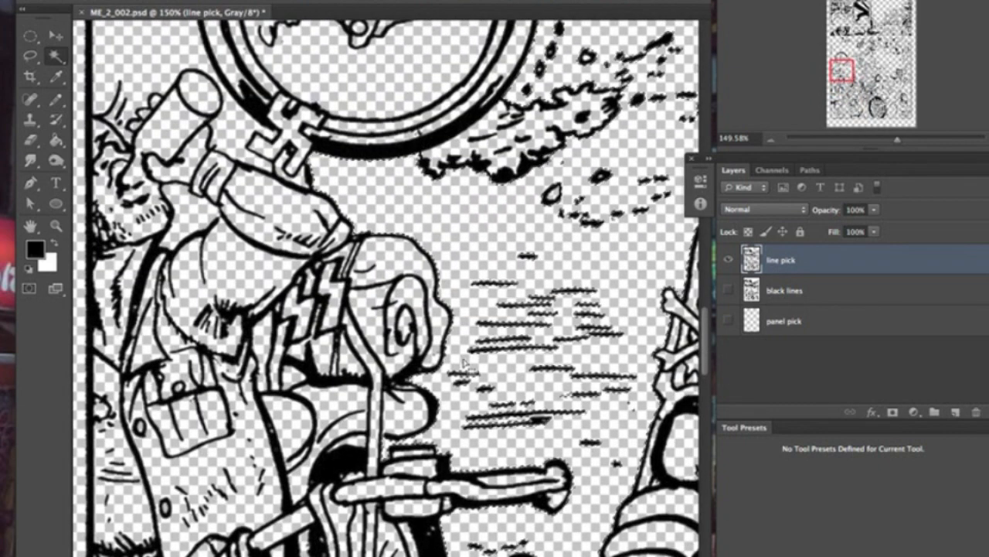
scroll(433, 248, "up", 5)
scroll(433, 247, "right", 5)
scroll(460, 364, "right", 10)
scroll(459, 364, "up", 2)
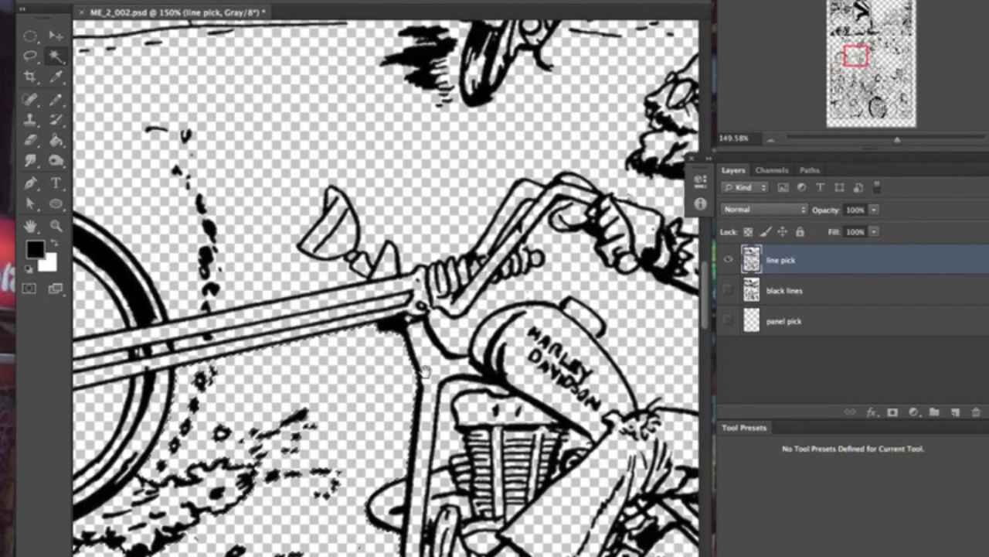
scroll(453, 377, "right", 6)
scroll(453, 377, "down", 3)
scroll(470, 207, "up", 10)
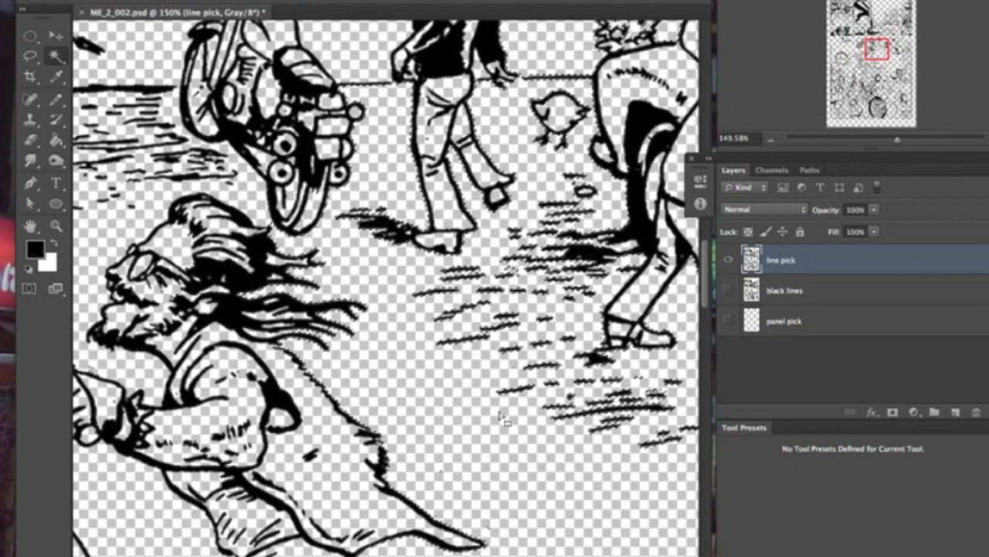
key("ctrl+d")
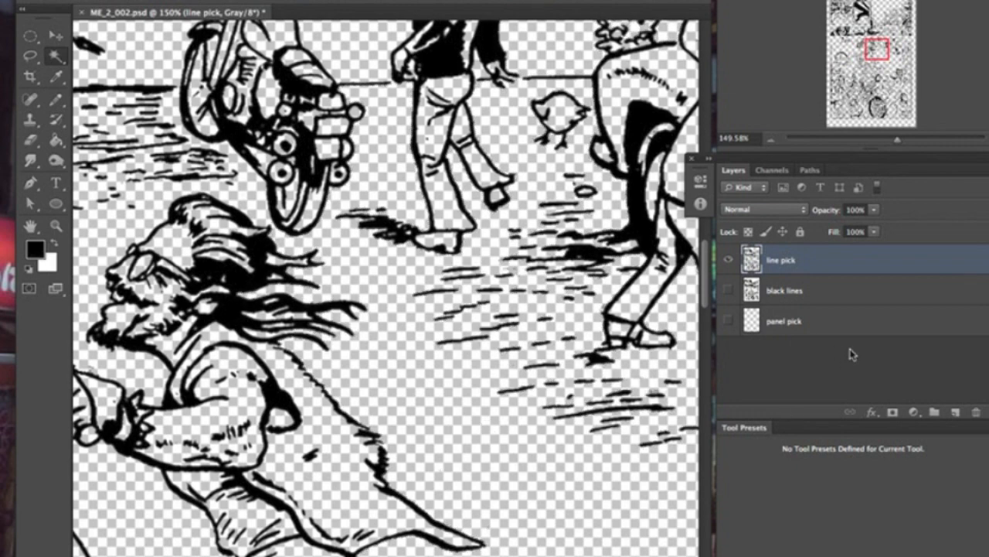
Hide the line pick layer and show the black lines layer at 50% zoom
left_click(728, 264)
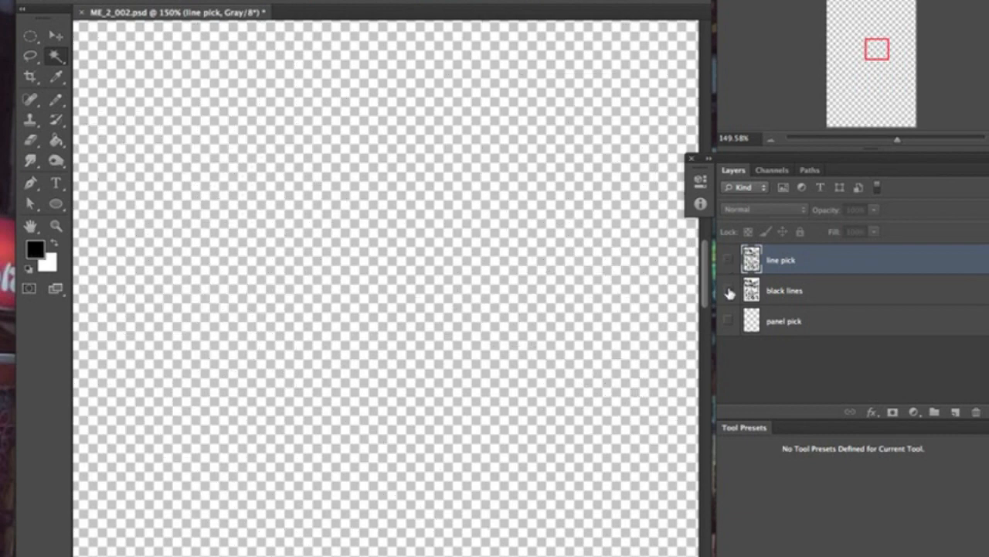
left_click(728, 291)
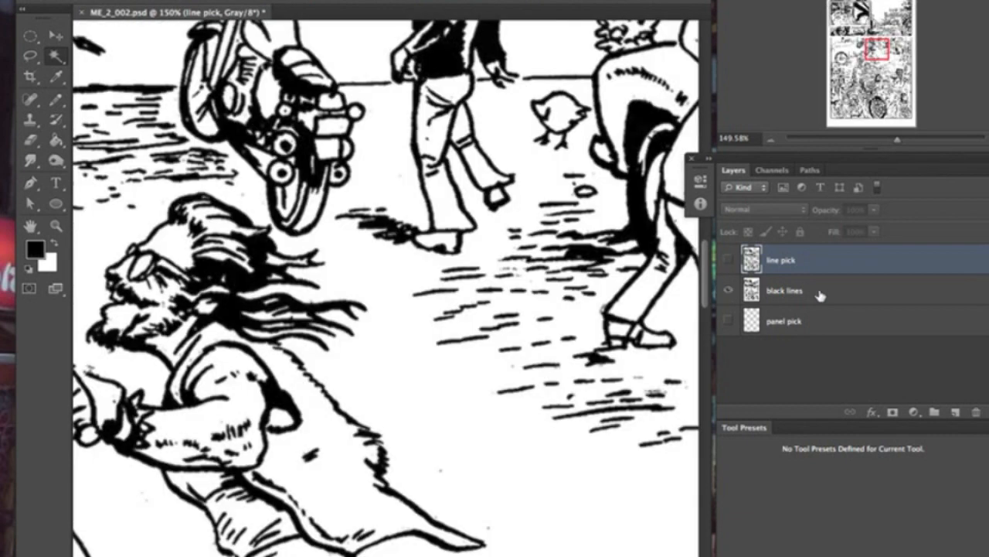
left_click(770, 140)
left_click(771, 140)
left_click(771, 140)
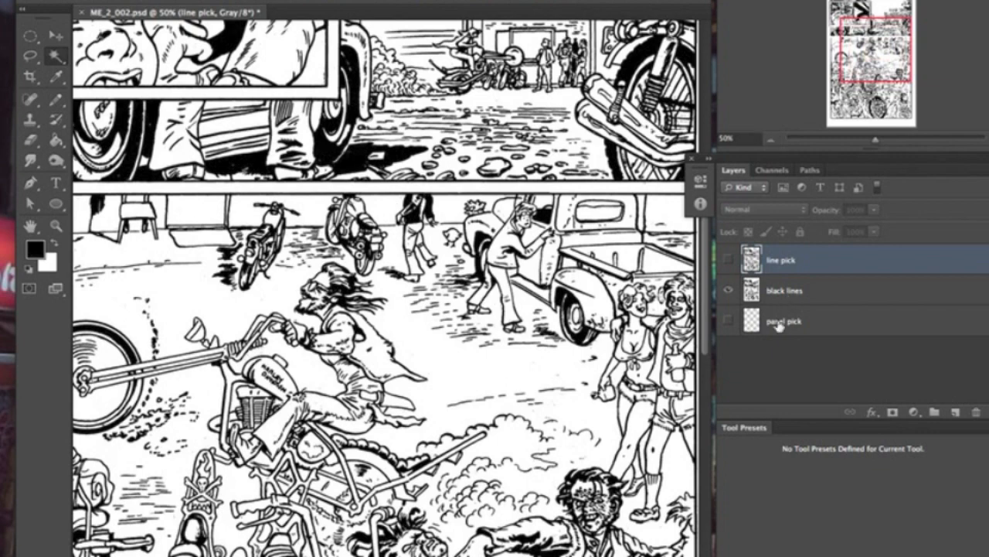
On the black lines layer, select the white page margin and gutters plus the inset panel's white border with the Magic Wand
left_click_drag(862, 63, 857, 101)
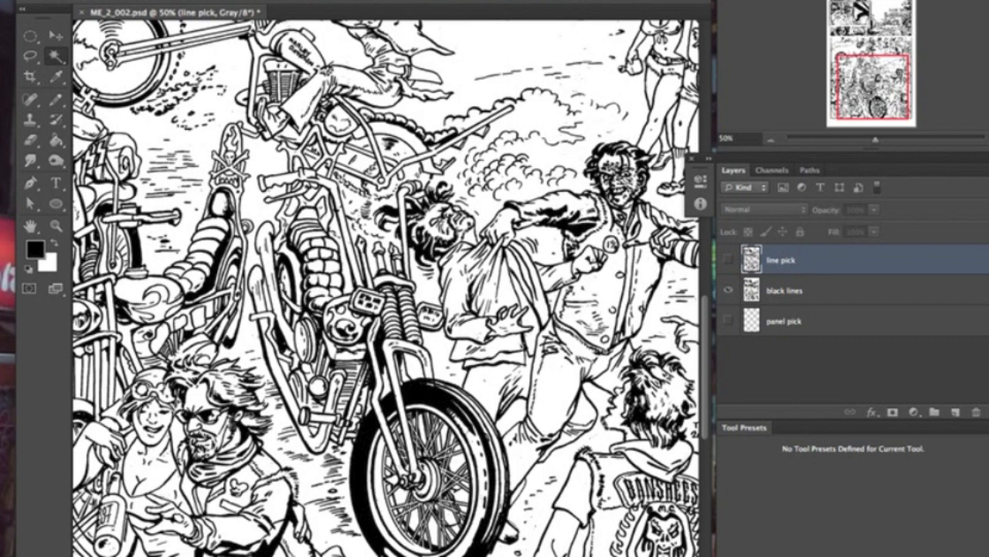
left_click_drag(856, 93, 867, 95)
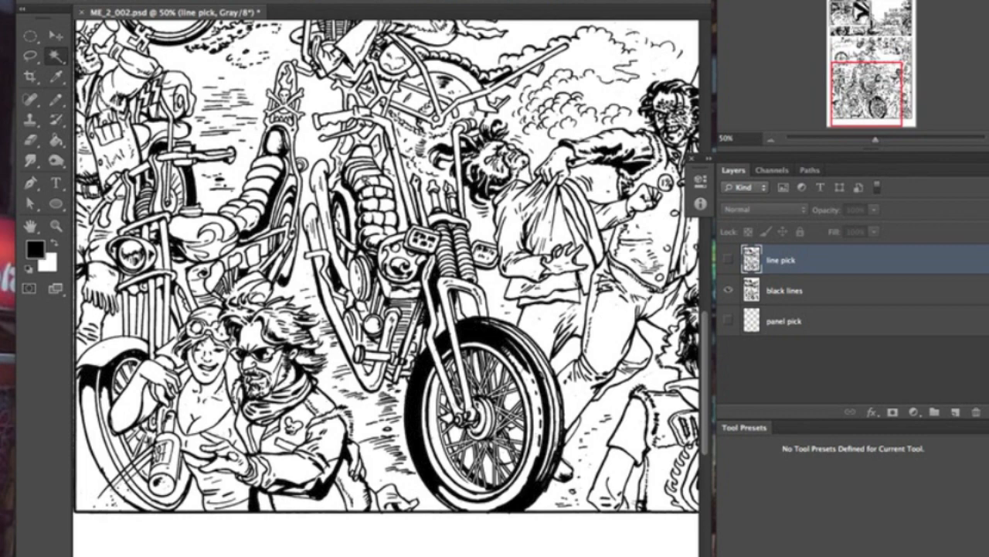
left_click_drag(821, 101, 835, 39)
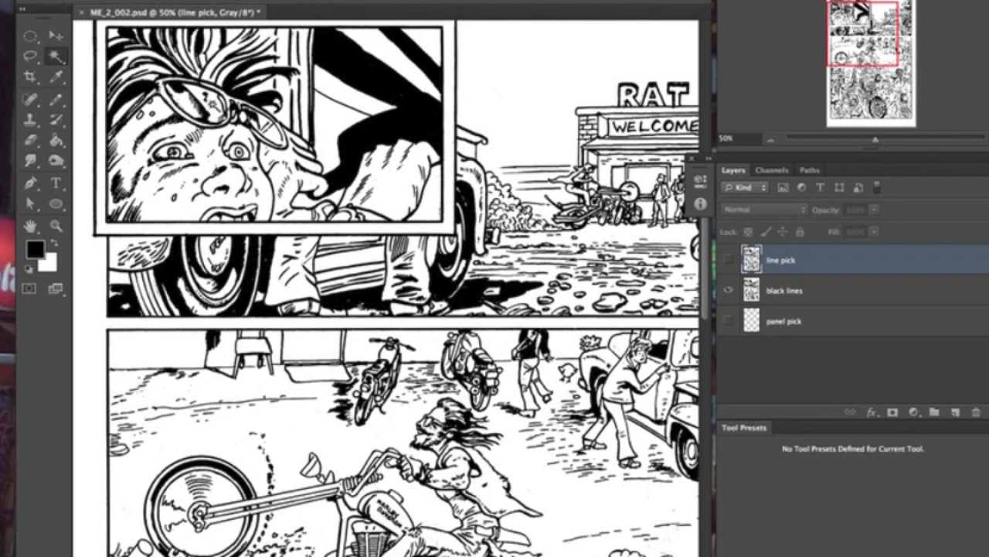
left_click_drag(873, 46, 892, 47)
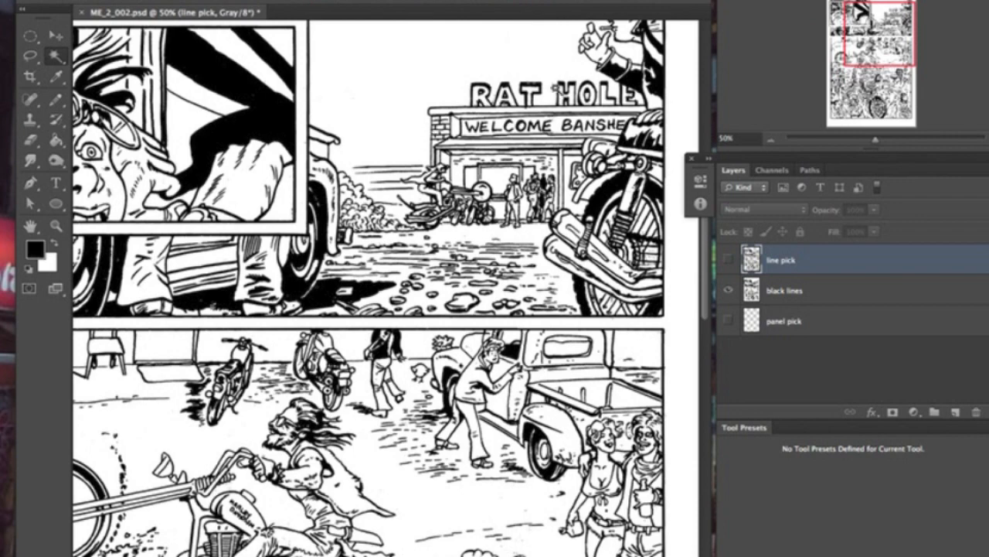
left_click_drag(871, 57, 878, 29)
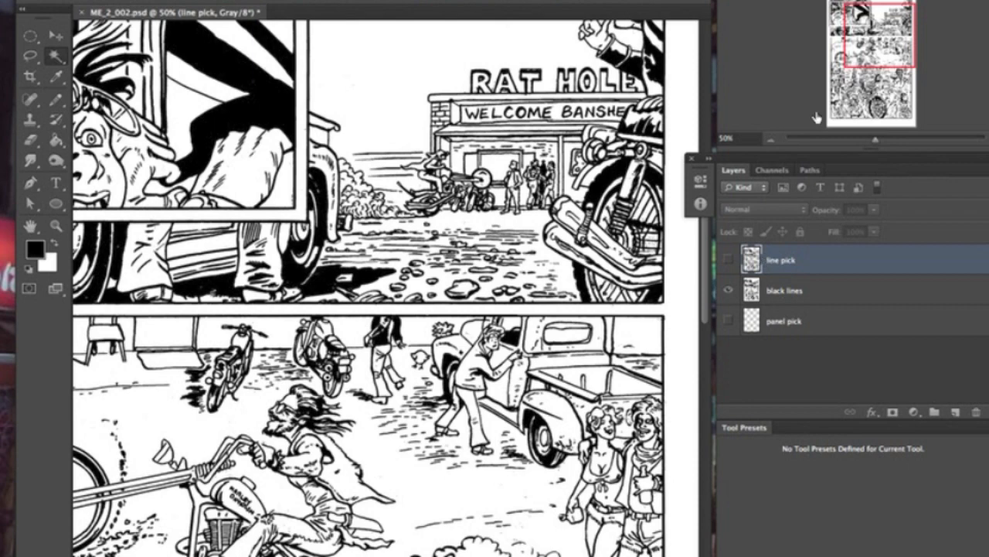
left_click_drag(891, 54, 874, 40)
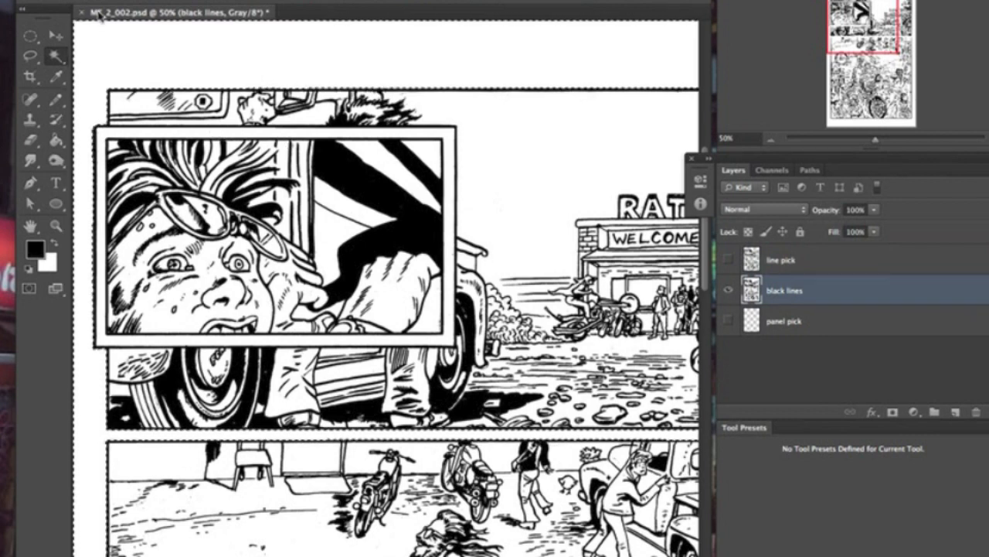
left_click(234, 133, "shift")
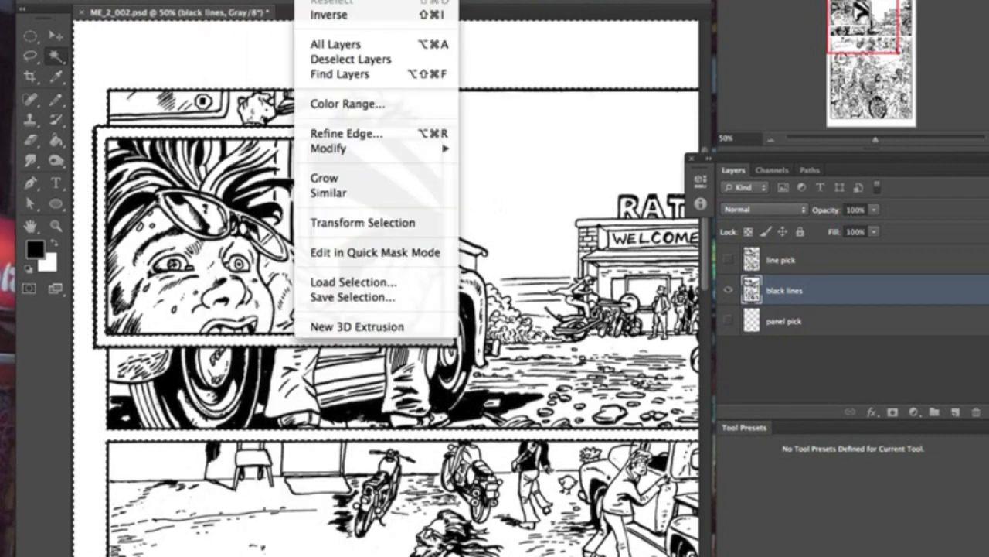
Expand the margin selection by 7 pixels and check its edge along the top panel's upper border
mouse_move(452, 148)
left_click(506, 172)
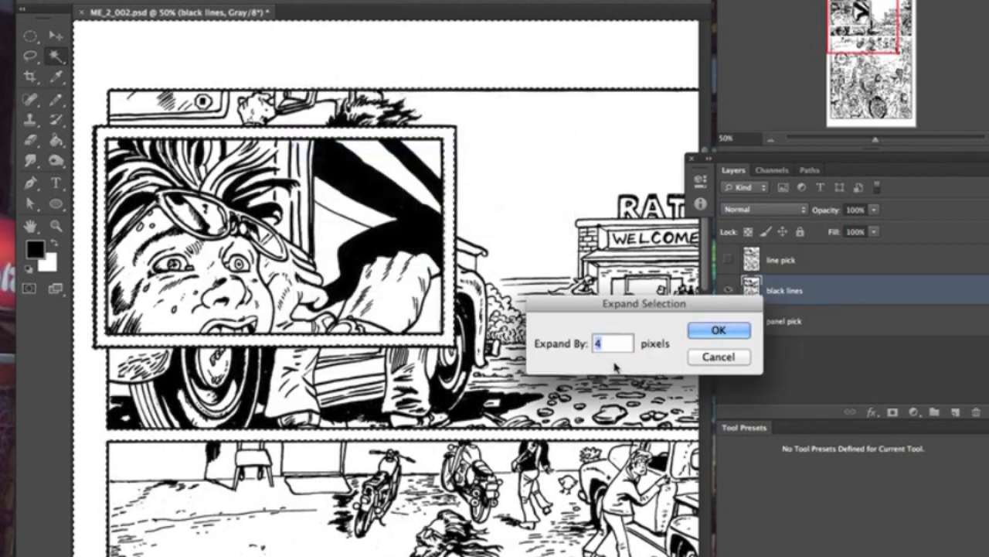
type("7")
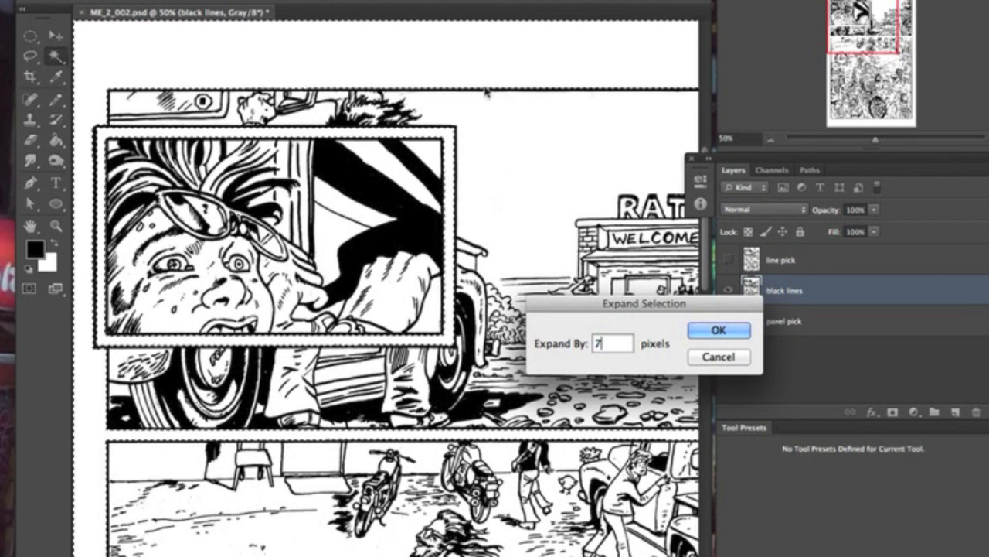
left_click(718, 330)
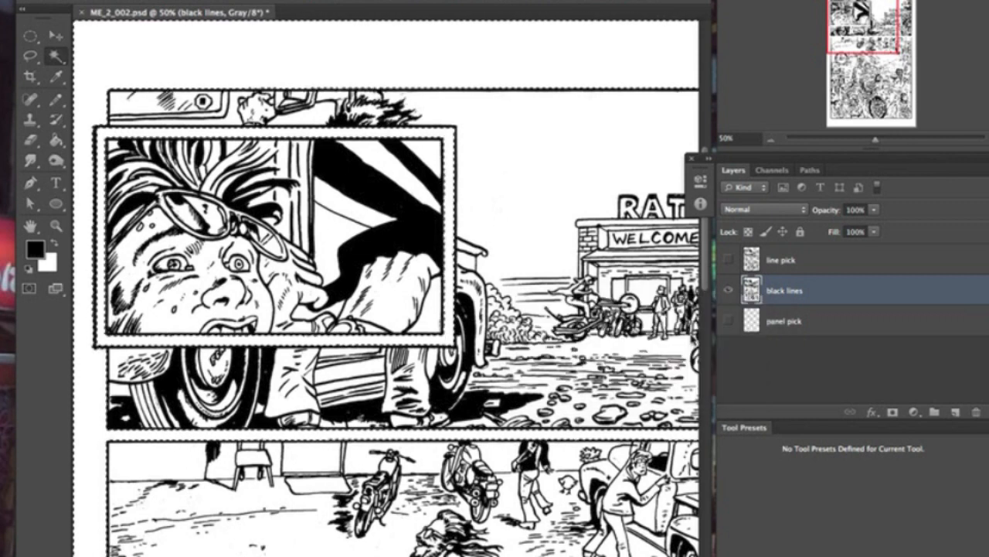
key("z")
left_click_drag(489, 69, 542, 120)
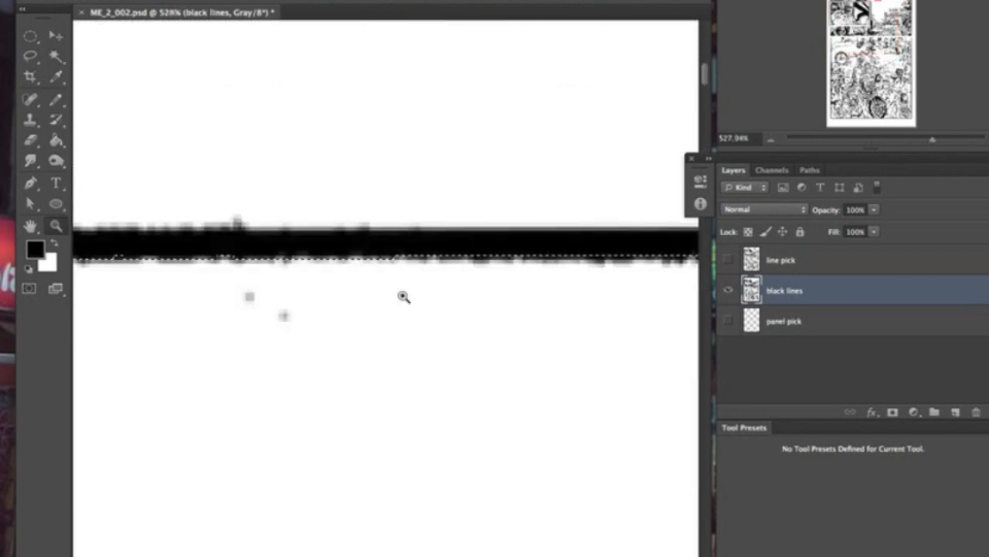
mouse_move(309, 281)
left_mouse_down()
mouse_move(410, 306)
mouse_move(335, 324)
mouse_move(347, 290)
mouse_move(541, 294)
left_mouse_up()
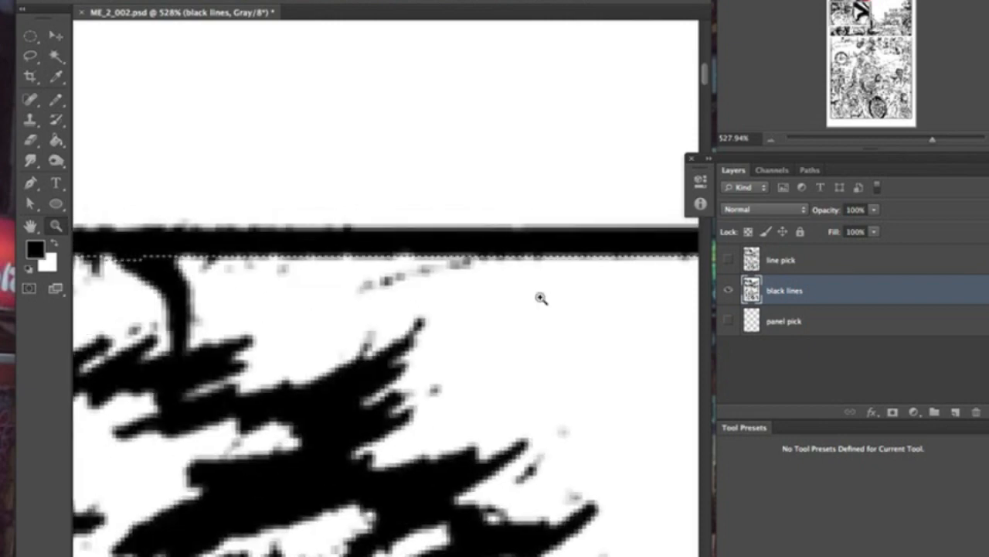
Invert the selection to cover the panel interiors and switch to Quick Mask mode
left_click(30, 203)
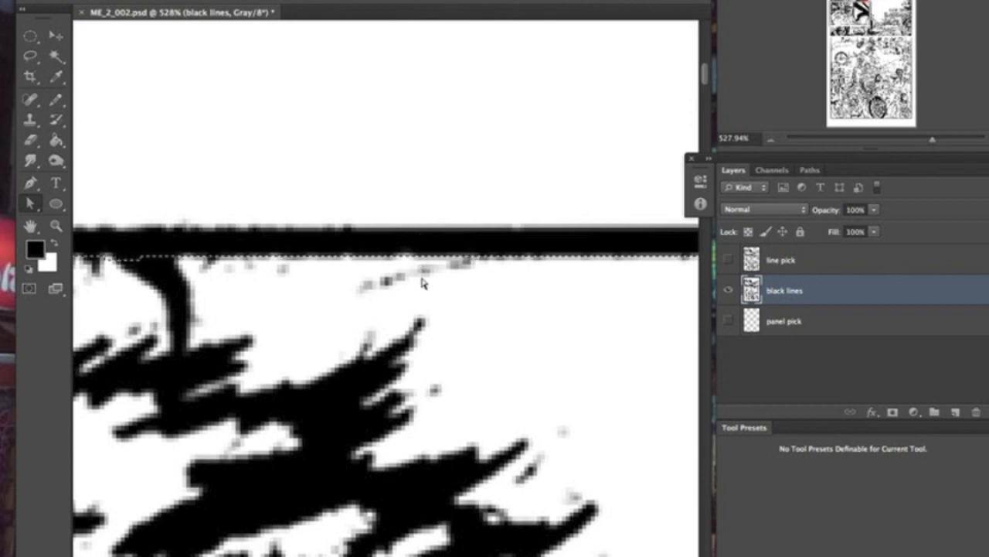
left_click(35, 210)
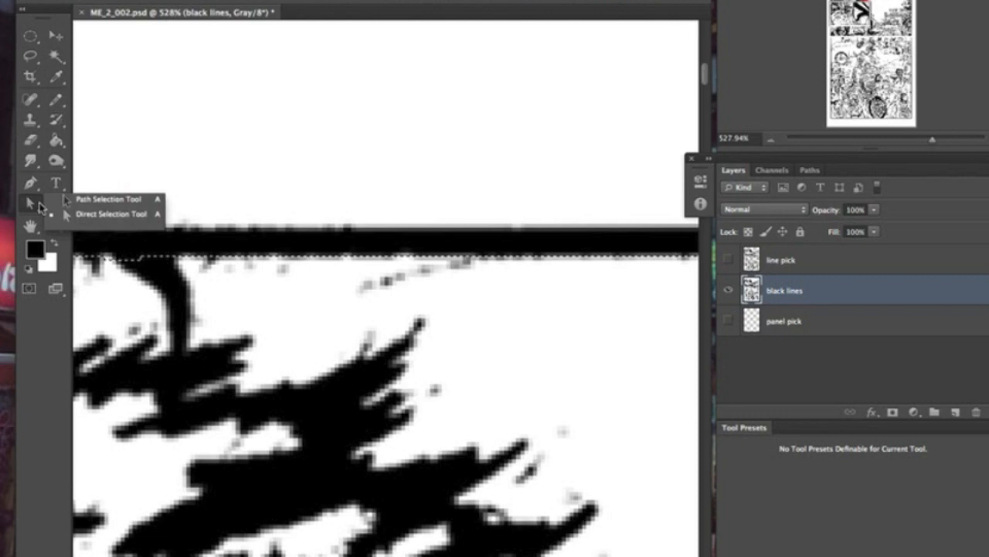
left_click(81, 213)
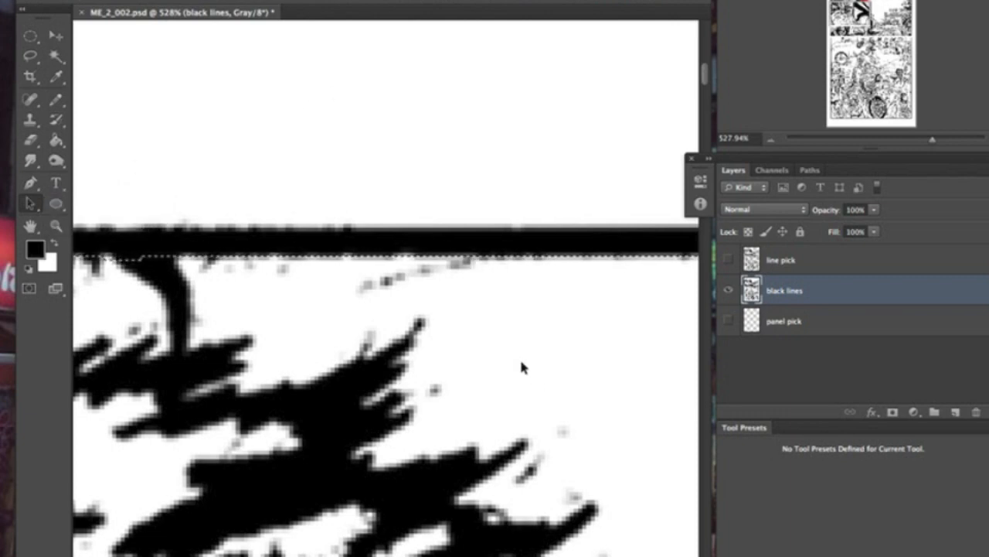
left_click(312, 0)
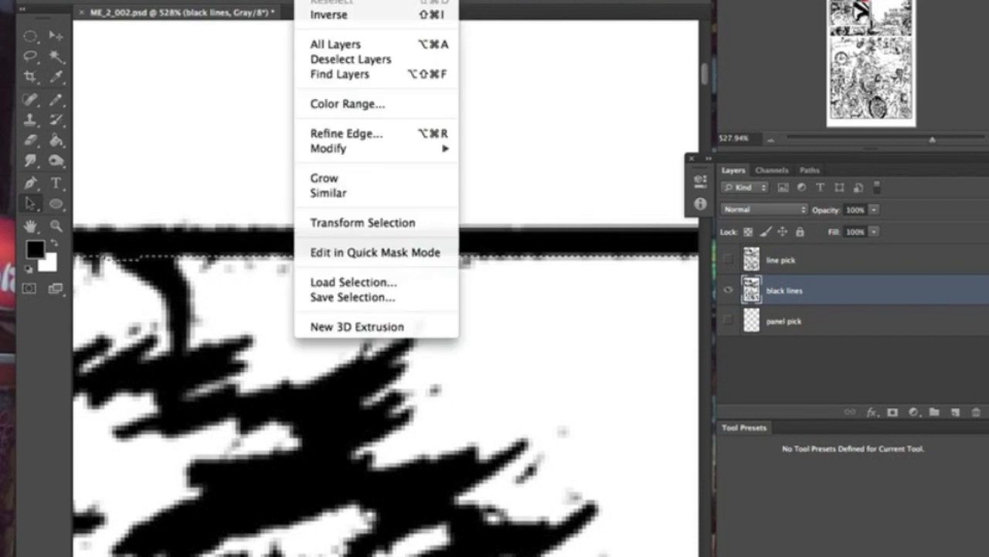
left_click(329, 15)
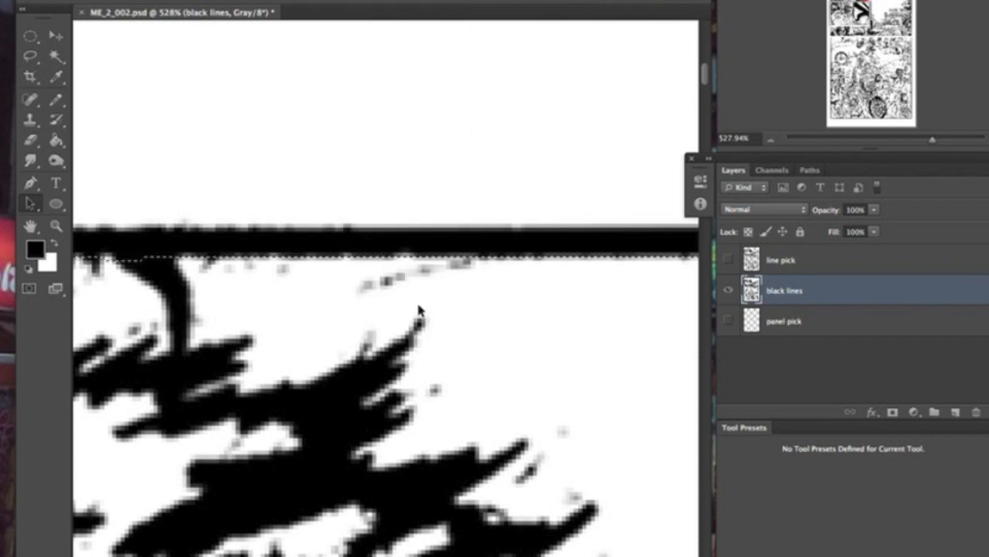
left_click(29, 289)
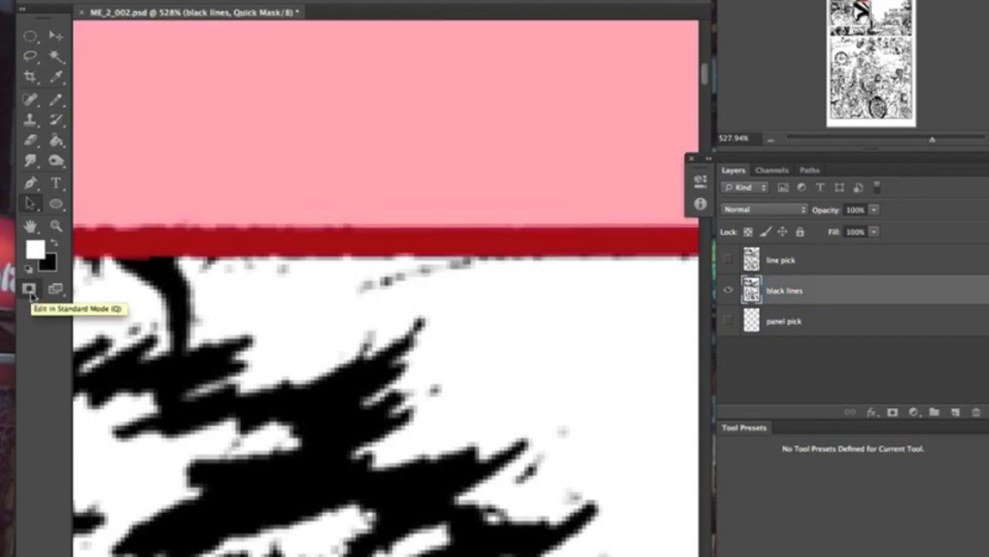
In the quick mask, use the Pencil with black to outline the hatched window glare in the top panel's upper-left corner
left_click(773, 140)
left_click(774, 141)
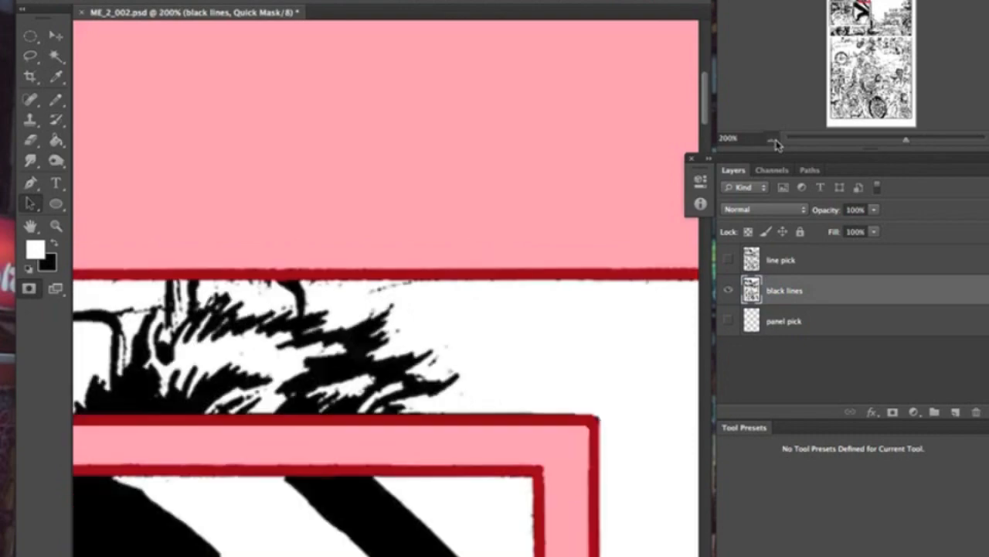
left_click(772, 140)
left_click(772, 140)
left_click(772, 140)
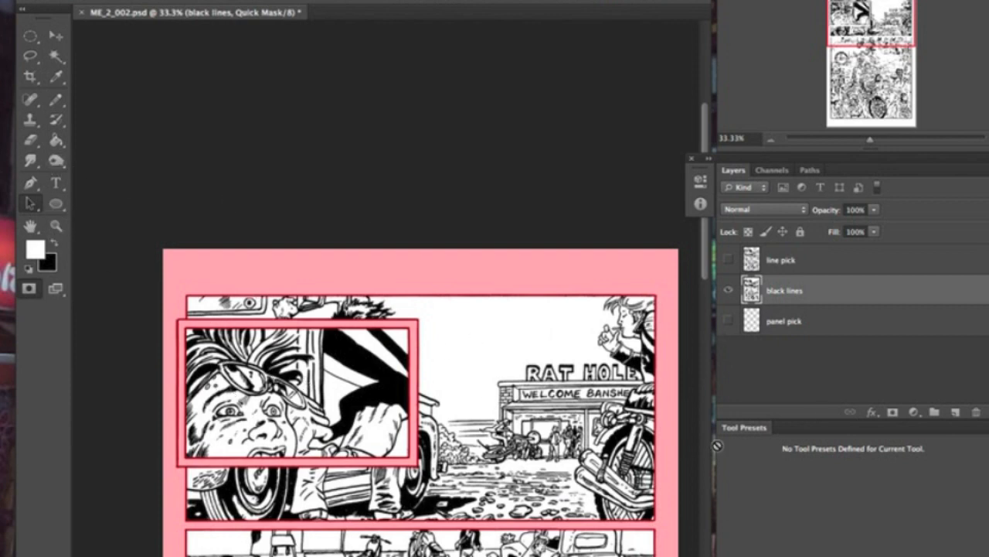
left_click(54, 101)
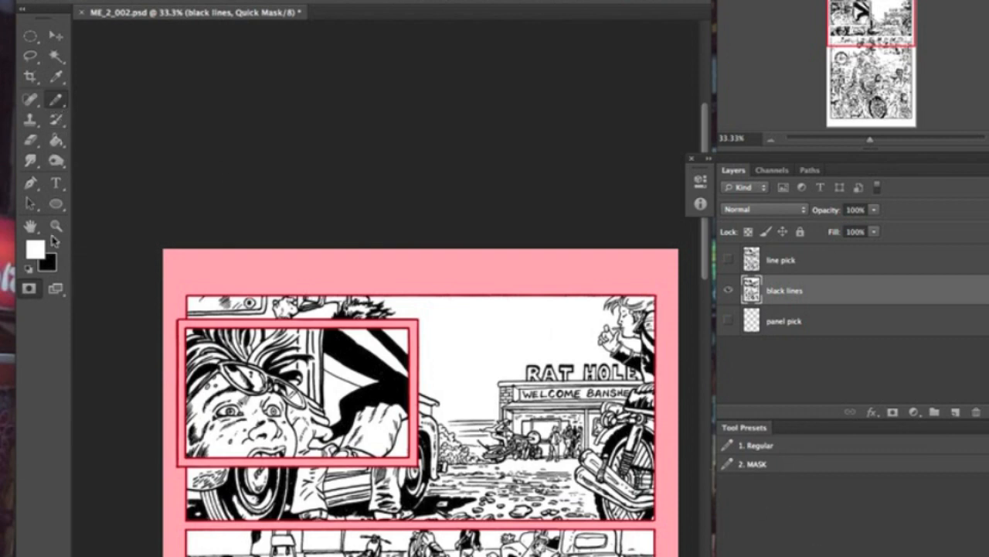
left_click(54, 244)
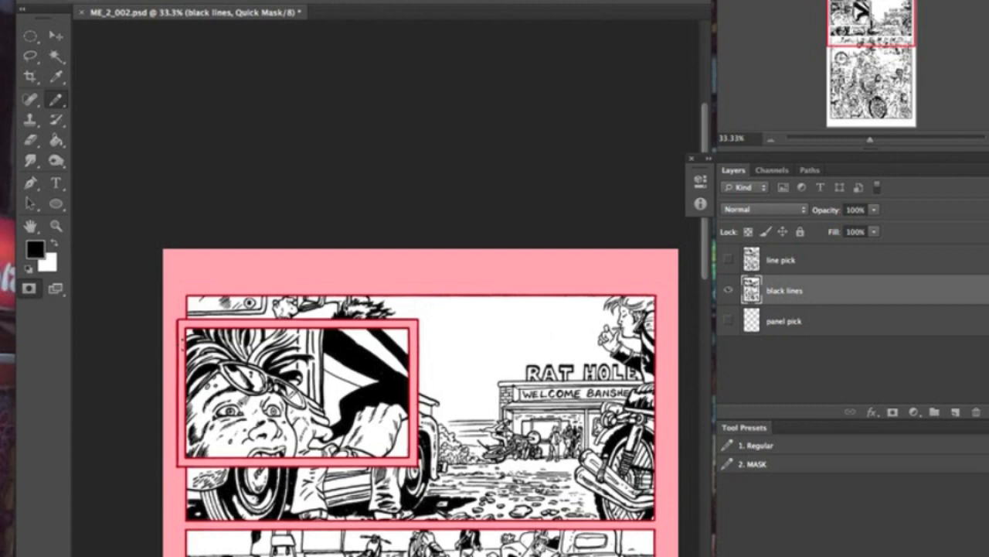
left_click(55, 225)
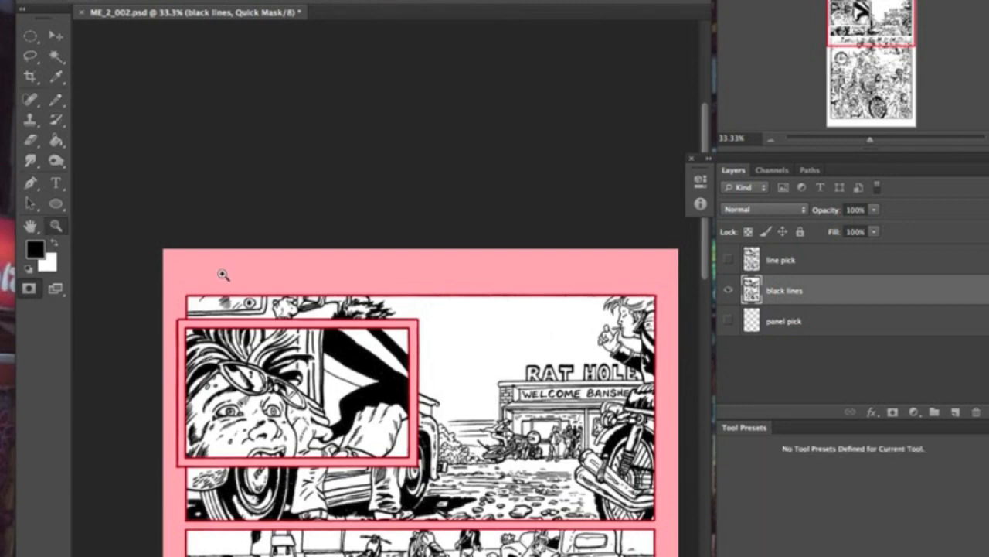
left_click_drag(186, 277, 256, 320)
left_click(56, 100)
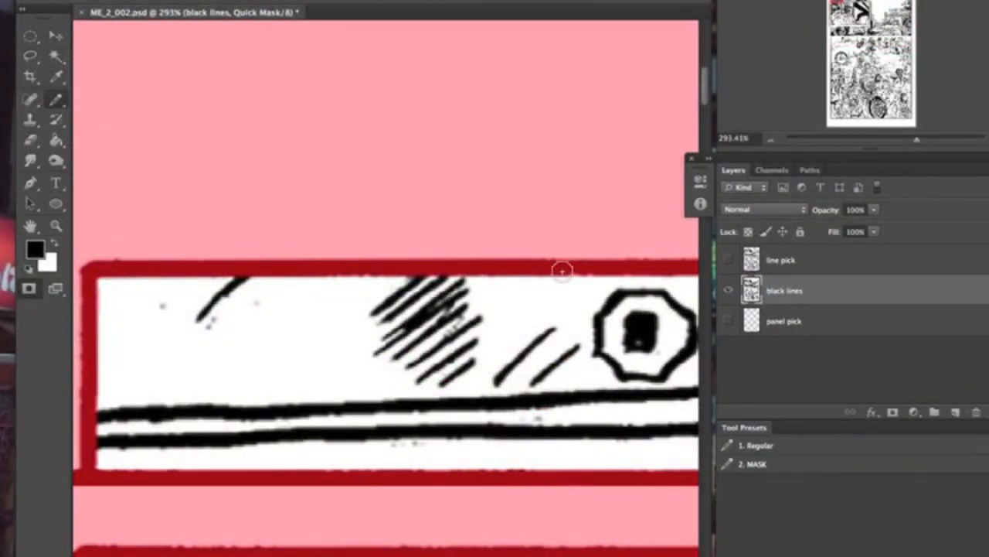
mouse_move(564, 258)
left_mouse_down()
mouse_move(597, 336)
mouse_move(587, 375)
mouse_move(535, 404)
mouse_move(425, 408)
mouse_move(177, 367)
mouse_move(165, 344)
mouse_move(170, 292)
mouse_move(186, 275)
left_mouse_up()
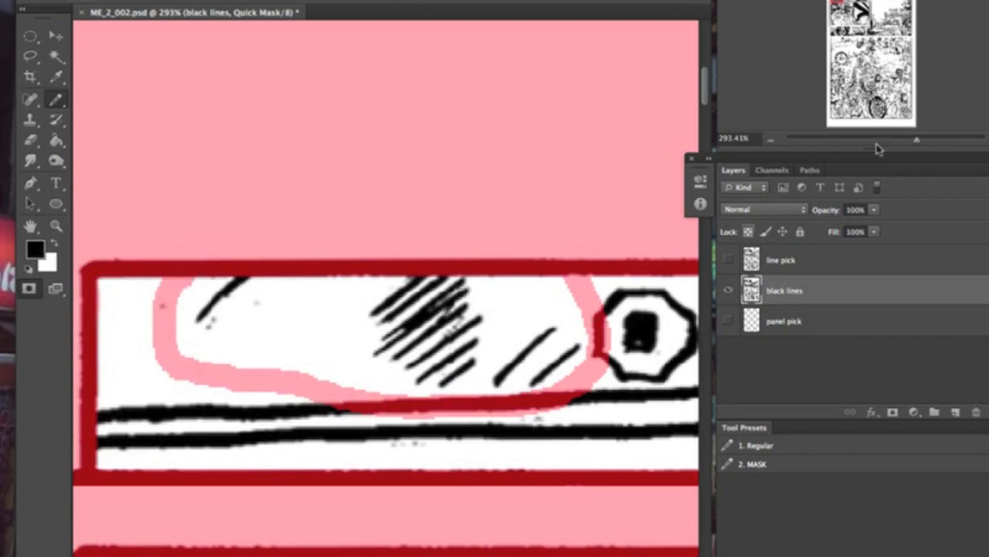
Outline both lenses of the glasses on the inset panel's character in the quick mask at 66.67% zoom
left_click(773, 140)
left_click(773, 140)
left_click(773, 140)
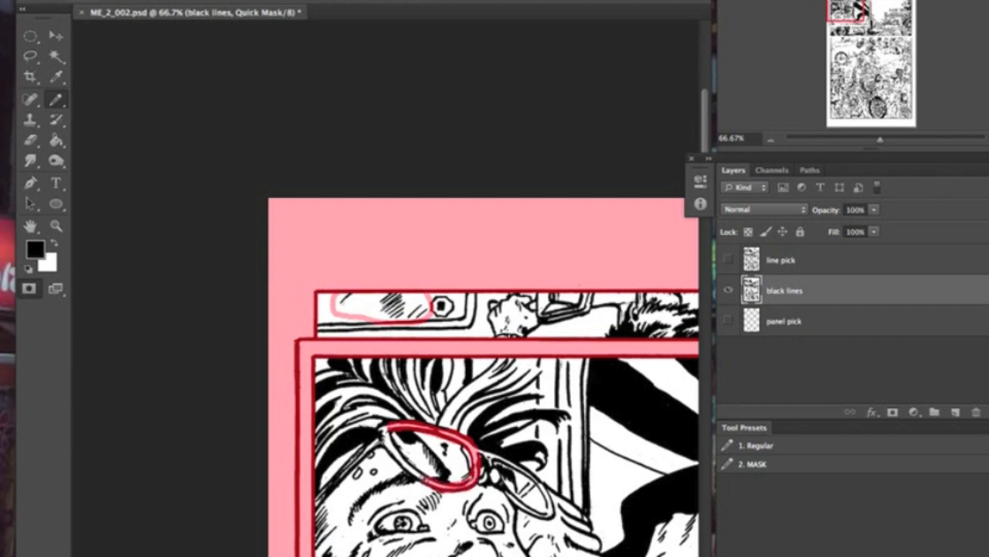
left_click_drag(410, 465, 398, 452)
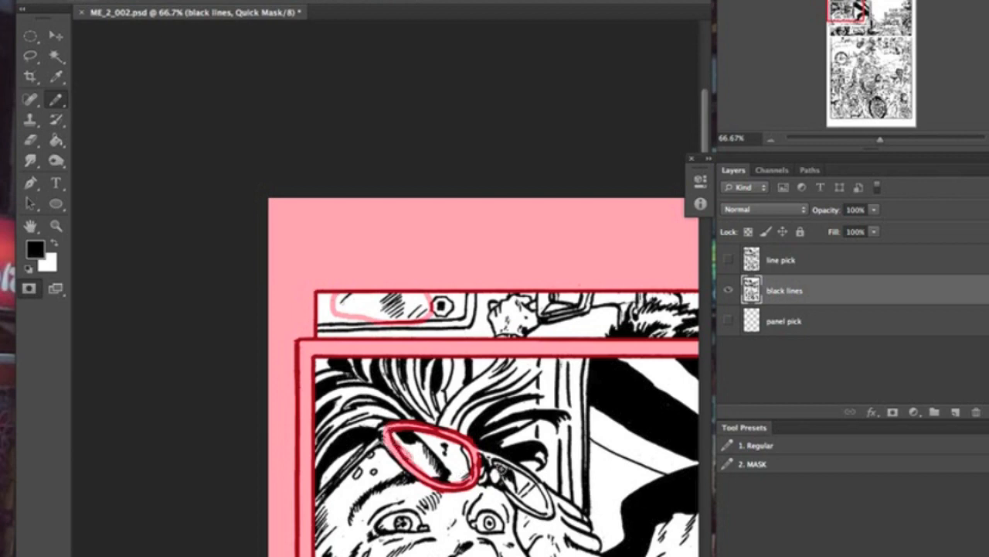
left_click_drag(487, 461, 529, 504)
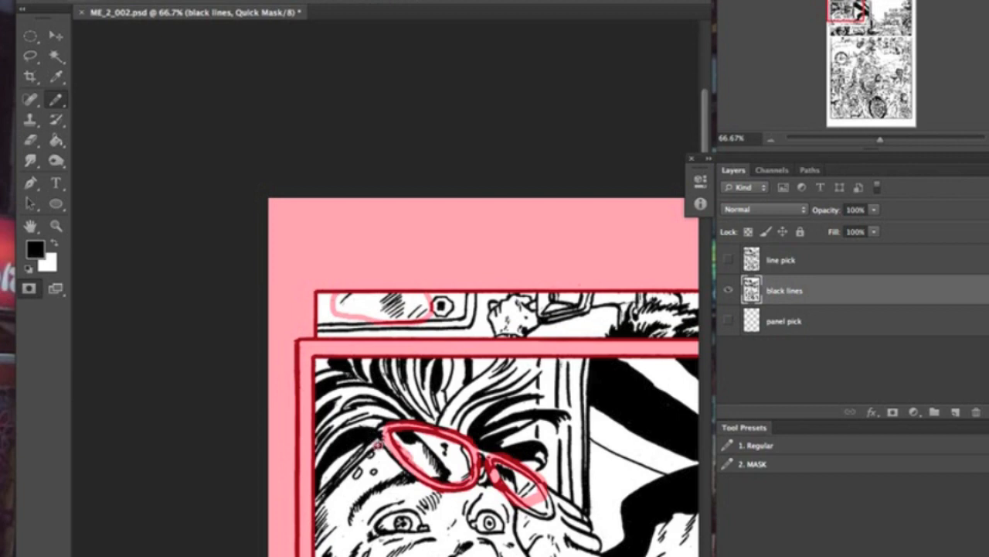
Draw quick mask outlines around the sweat drops on the inset character's forehead and cheek
left_click_drag(364, 448, 354, 460)
mouse_move(350, 463)
left_mouse_down()
mouse_move(347, 485)
mouse_move(371, 489)
mouse_move(385, 477)
mouse_move(383, 449)
left_mouse_up()
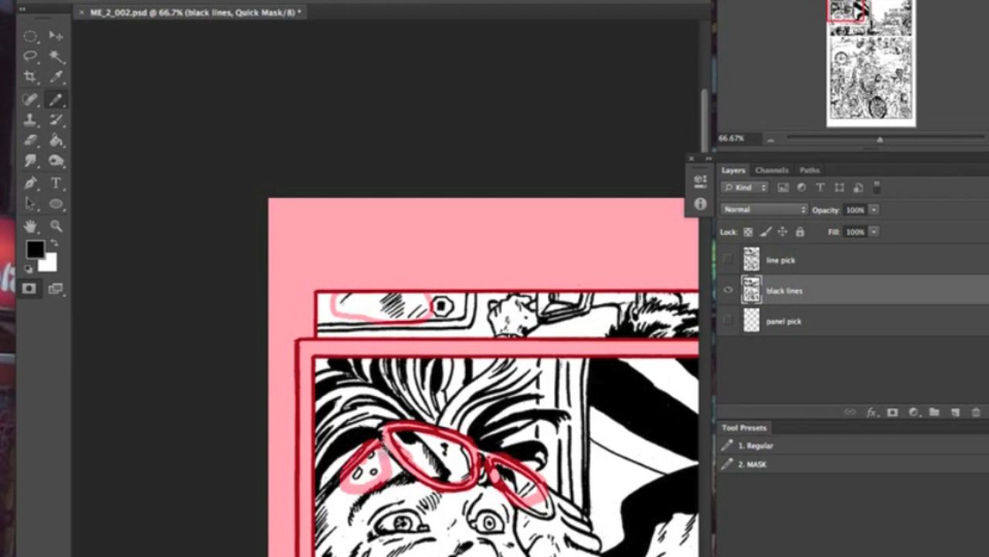
mouse_move(379, 555)
left_mouse_down()
mouse_move(378, 541)
mouse_move(354, 548)
left_mouse_up()
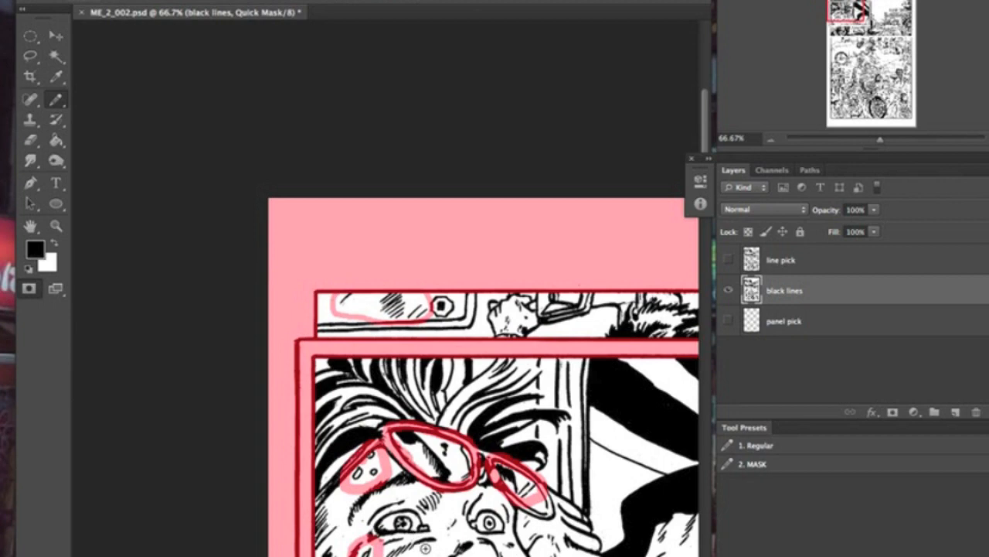
scroll(424, 545, "down", 2)
scroll(418, 494, "down", 4)
mouse_move(404, 467)
left_mouse_down()
mouse_move(403, 503)
mouse_move(387, 519)
mouse_move(377, 496)
mouse_move(386, 480)
mouse_move(401, 480)
left_mouse_up()
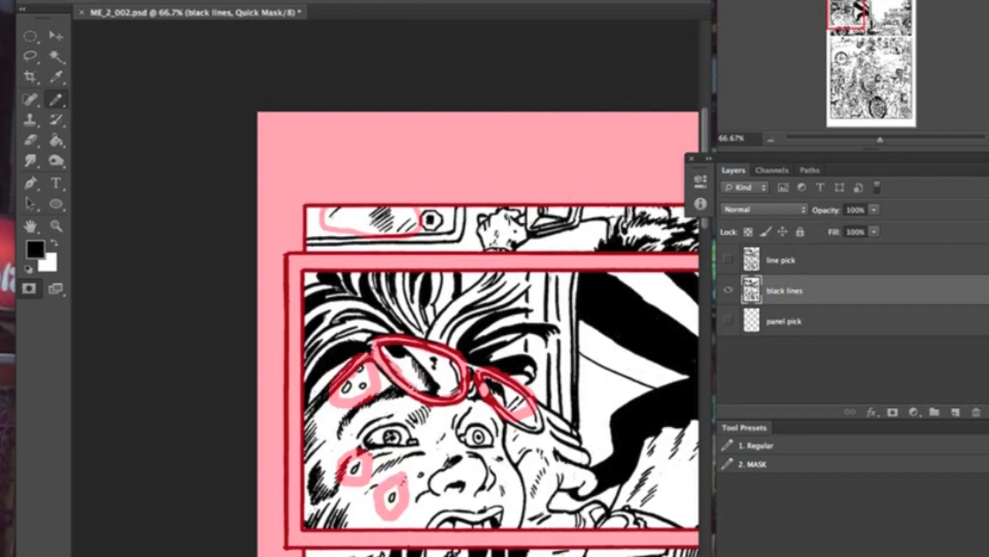
Outline the dust cloud beside the truck's fender in the top panel, erasing the stray vertical stroke across it with white
left_click_drag(622, 436, 210, 366)
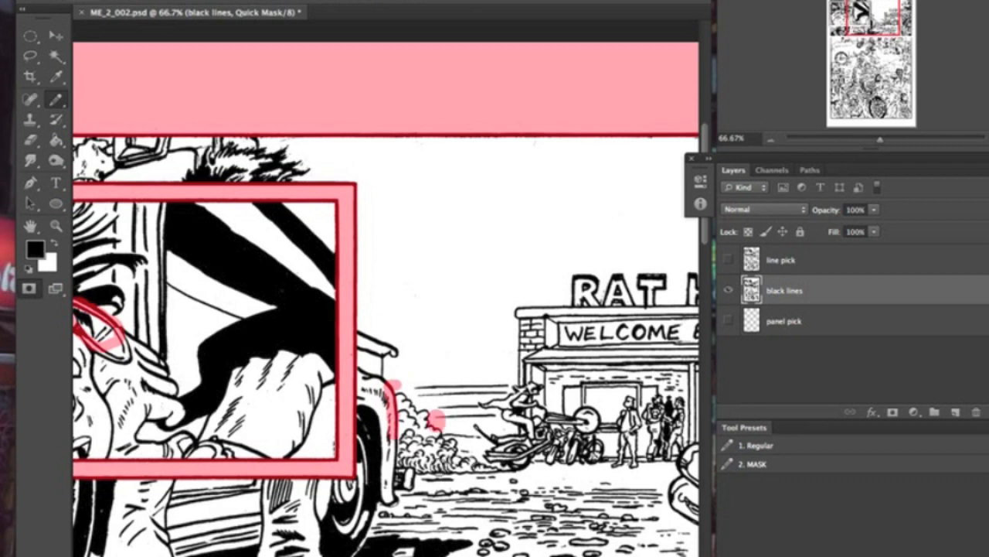
left_click_drag(437, 413, 440, 481)
key("x")
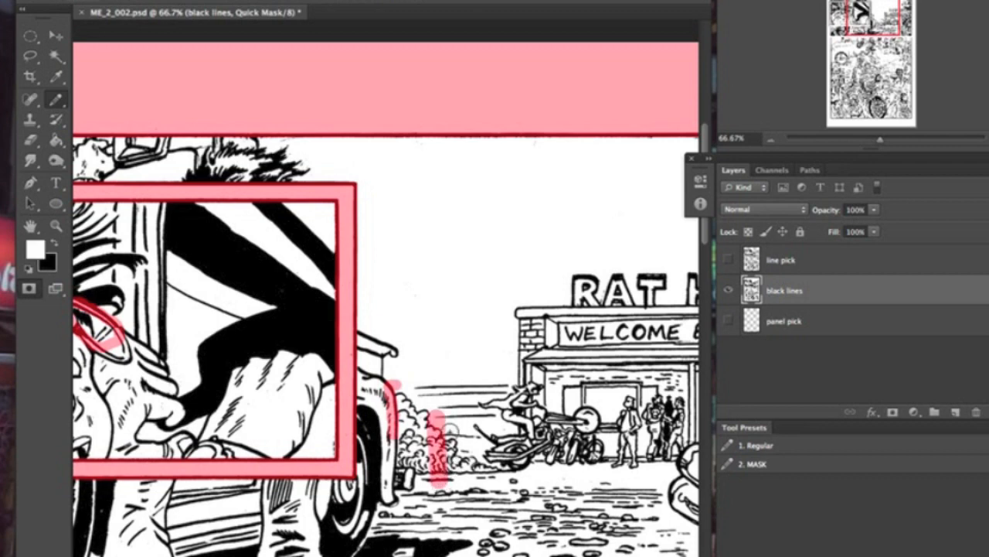
left_click_drag(439, 398, 437, 490)
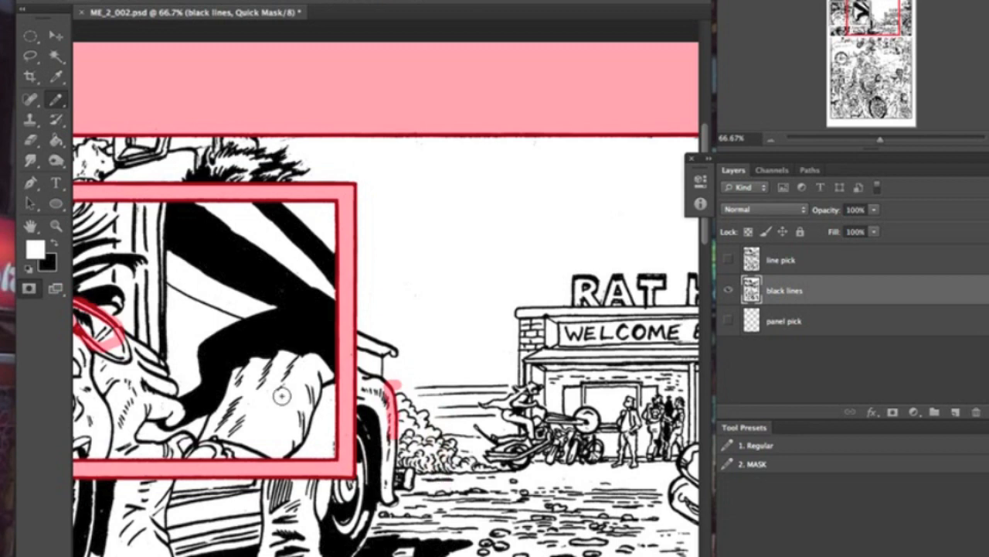
key("x")
left_click_drag(396, 381, 462, 427)
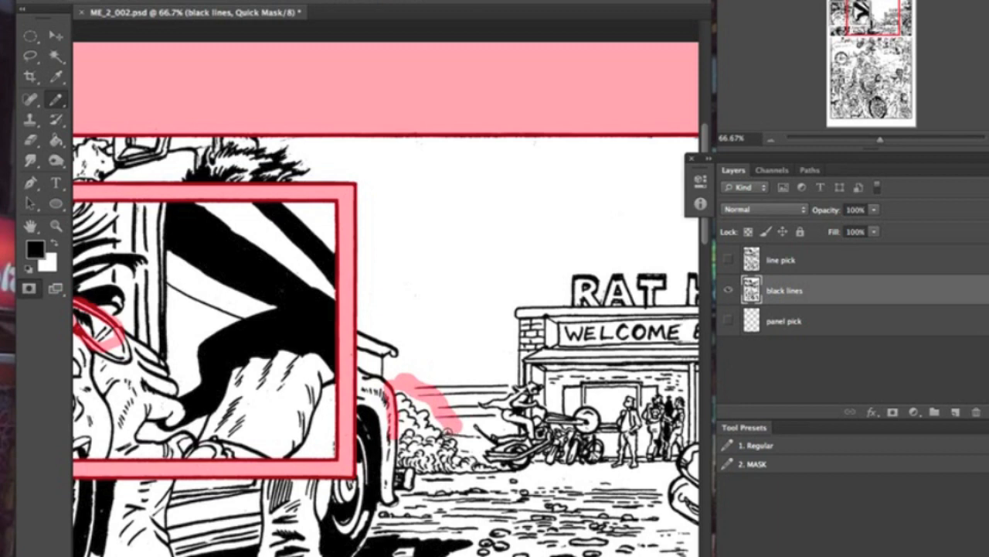
left_click_drag(460, 434, 466, 446)
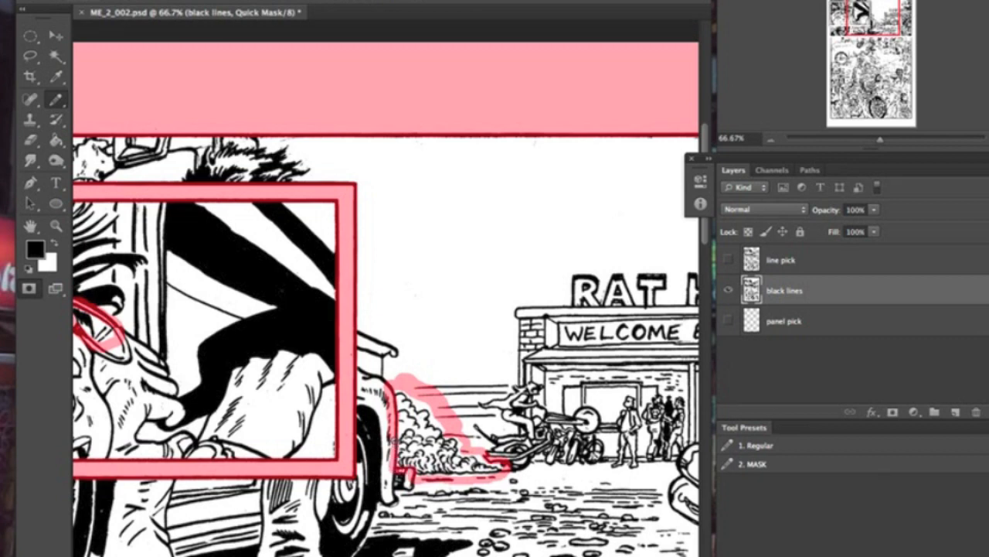
Outline the large dust cloud behind the wheelie motorcycle's rear wheel in the lower panel, including the pipe tip
left_click_drag(606, 430, 434, 377)
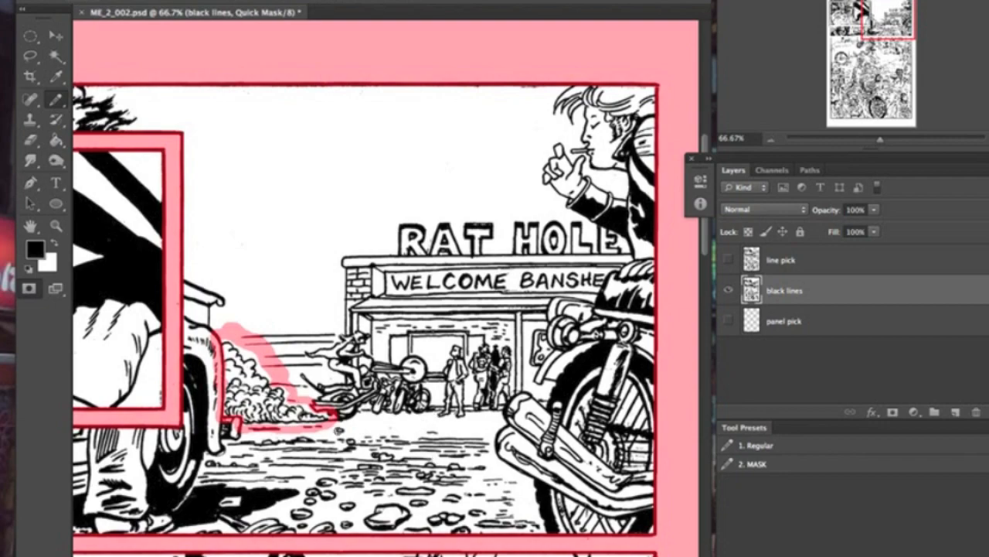
left_click_drag(354, 474, 591, 157)
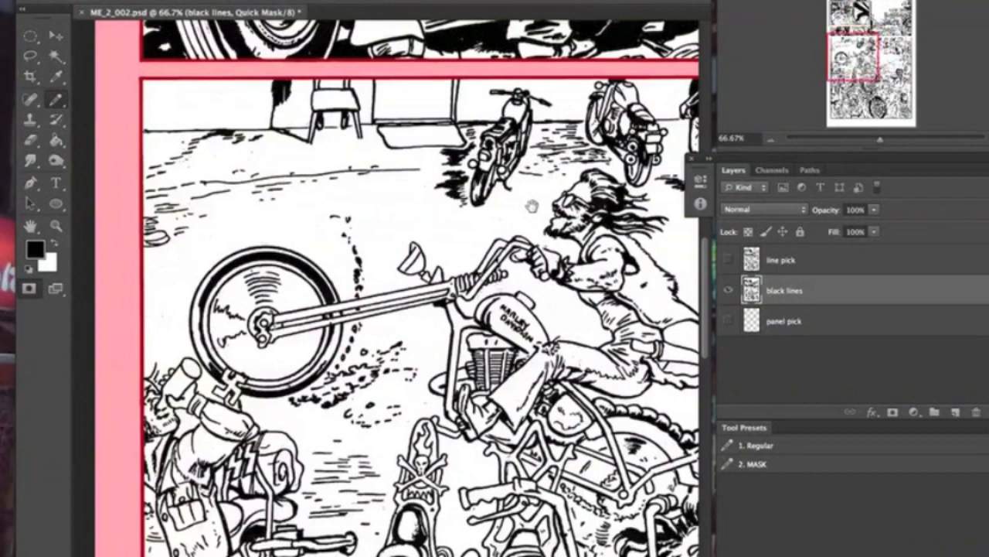
left_click_drag(533, 205, 481, 175)
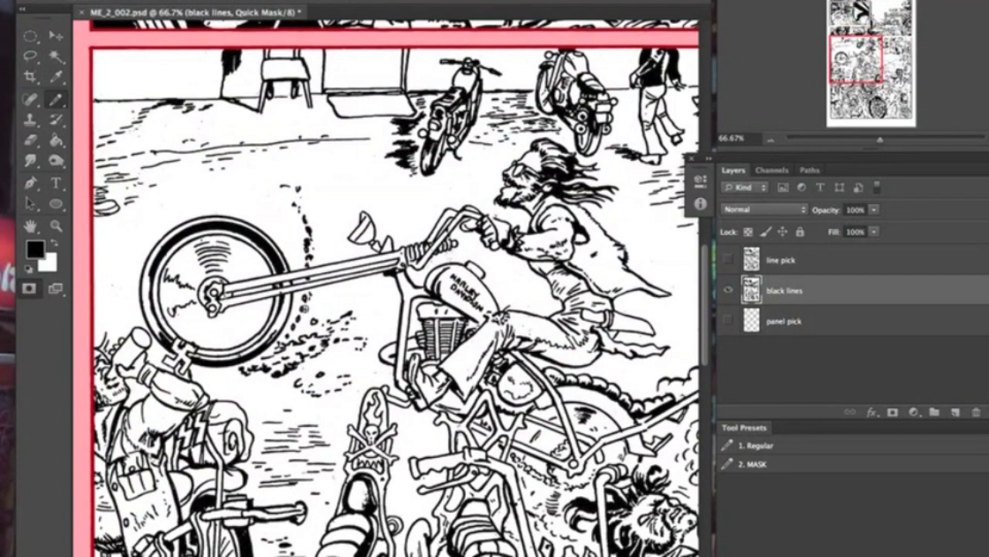
left_click_drag(601, 399, 209, 318)
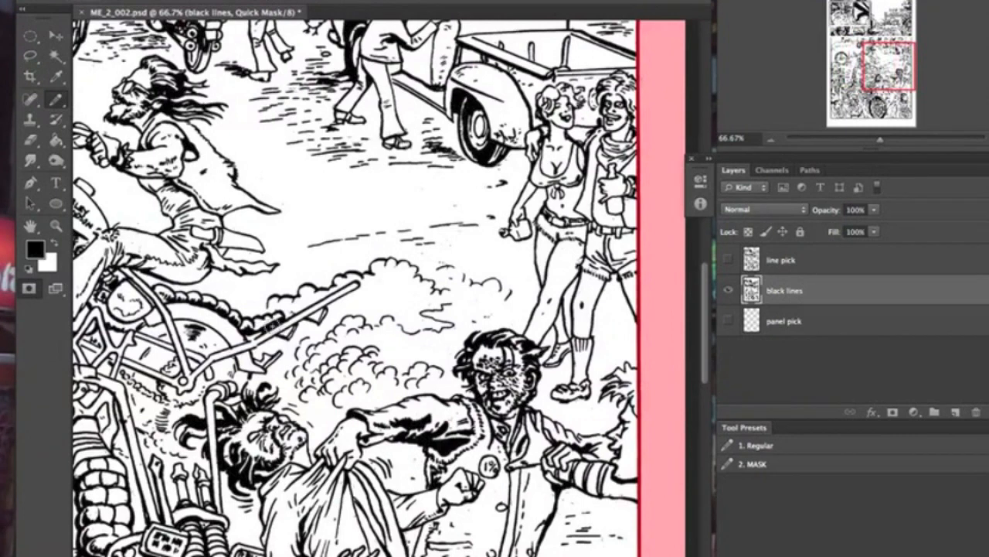
left_click_drag(280, 317, 348, 289)
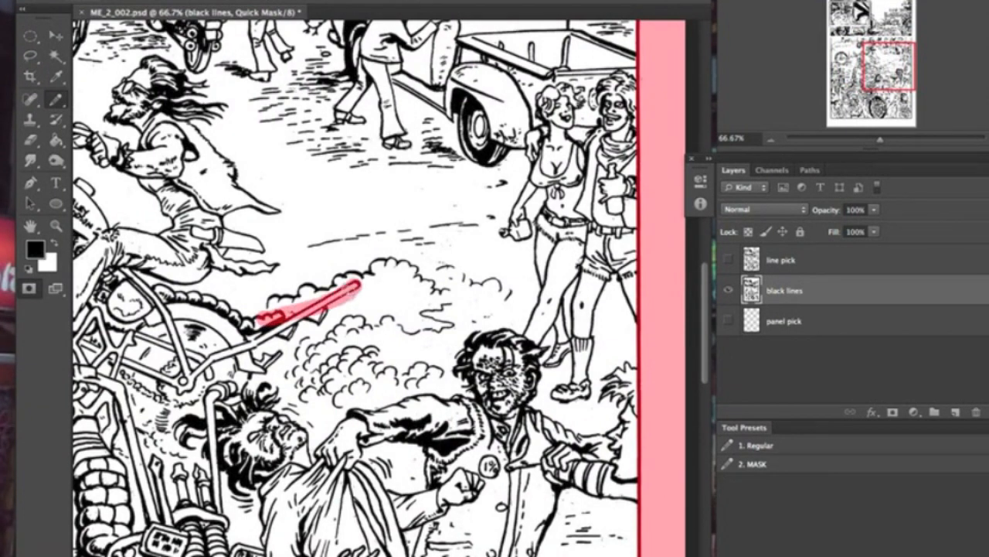
mouse_move(328, 306)
left_mouse_down()
mouse_move(266, 373)
mouse_move(292, 409)
mouse_move(337, 425)
mouse_move(457, 383)
mouse_move(457, 352)
mouse_move(480, 316)
mouse_move(515, 312)
mouse_move(530, 293)
mouse_move(486, 243)
mouse_move(424, 255)
mouse_move(395, 243)
mouse_move(353, 247)
mouse_move(252, 300)
left_mouse_up()
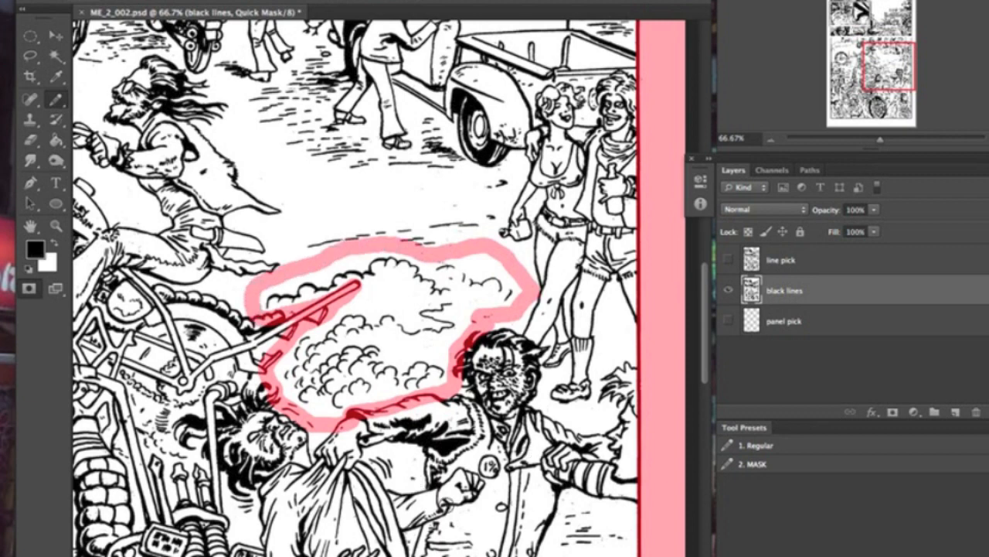
Outline the small dust patch behind the front forks of the lower panel's central parked motorcycle
left_click(56, 225)
left_click_drag(335, 439, 453, 507)
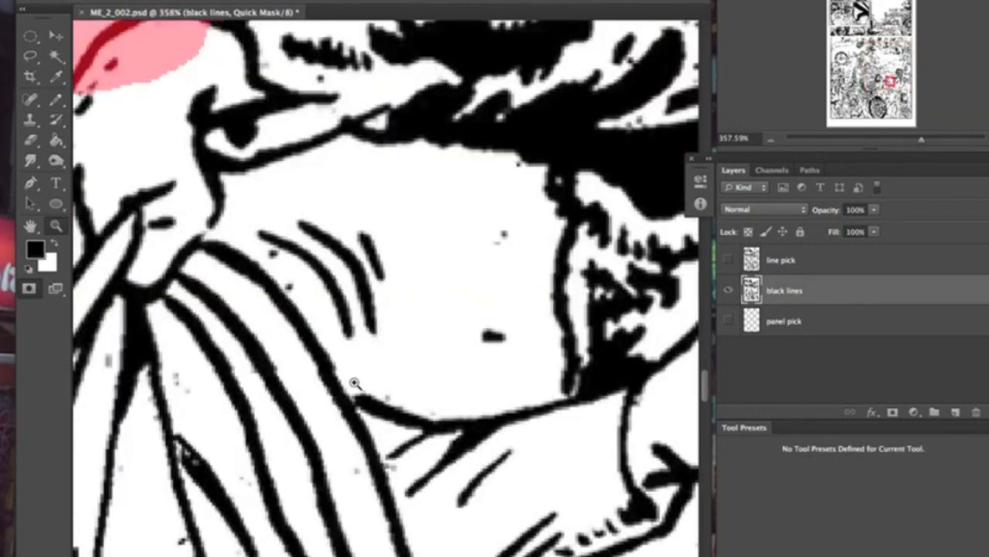
left_click(771, 139)
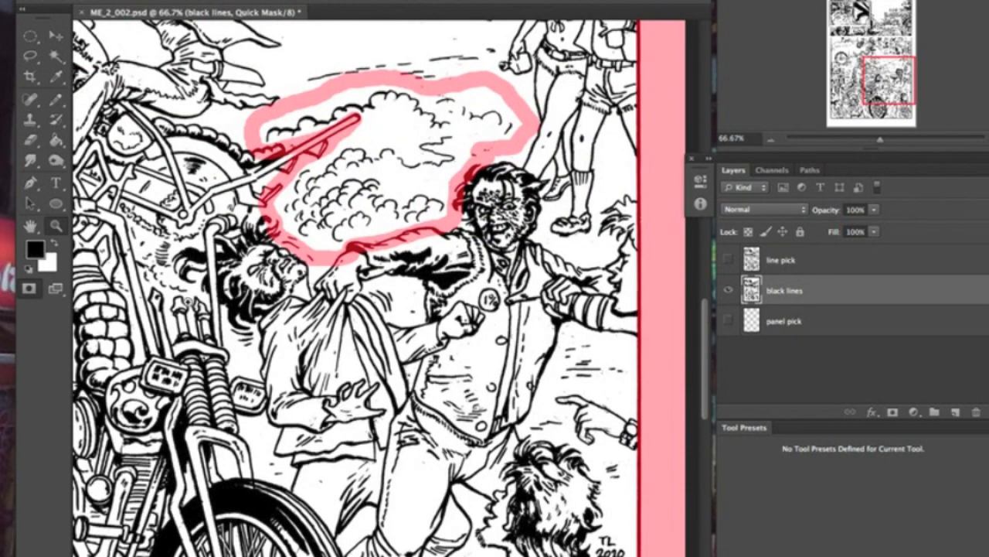
left_click_drag(191, 299, 452, 426)
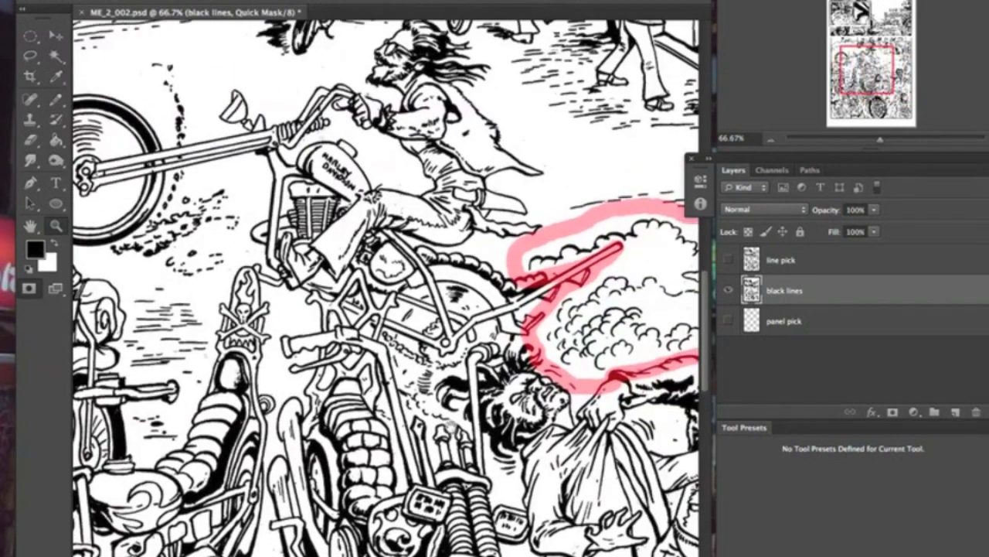
left_click(55, 99)
mouse_move(444, 396)
left_mouse_down()
mouse_move(409, 382)
mouse_move(393, 394)
mouse_move(363, 389)
mouse_move(365, 419)
mouse_move(394, 407)
left_mouse_up()
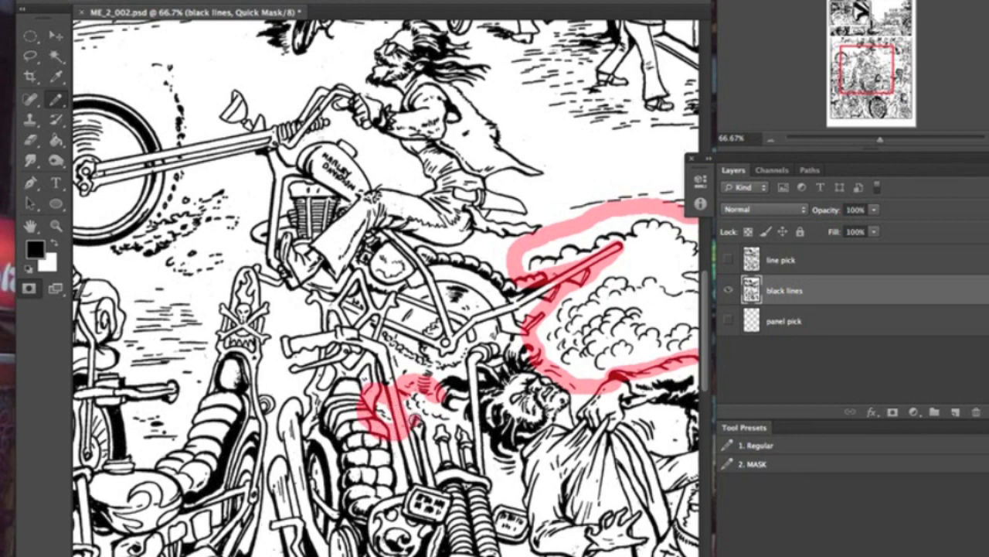
mouse_move(421, 423)
left_mouse_down()
mouse_move(453, 434)
mouse_move(467, 426)
mouse_move(450, 405)
mouse_move(424, 407)
left_mouse_up()
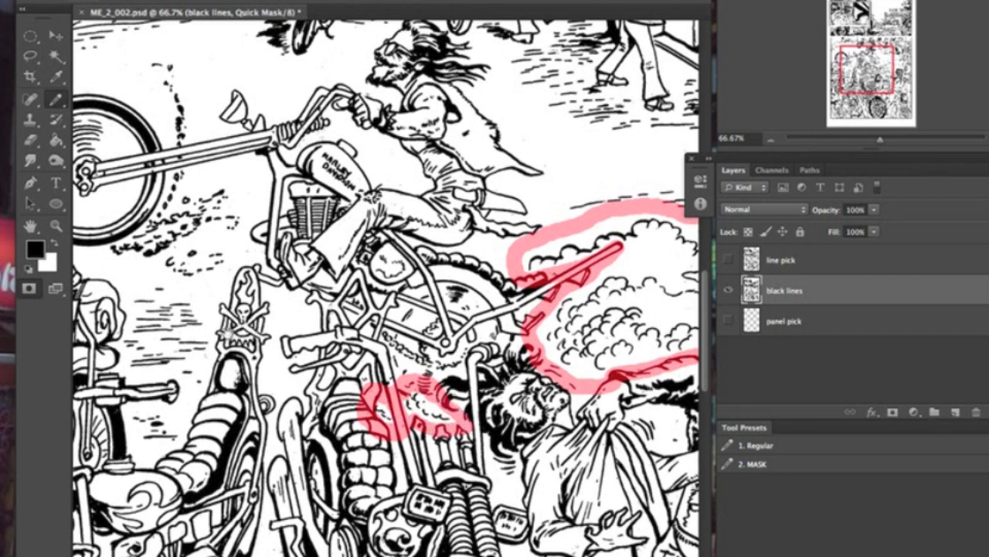
Inspect the rest of the lower panel for more areas to mask, ending with the page at 25% zoom
left_click_drag(227, 334, 335, 319)
left_click_drag(319, 445, 377, 308)
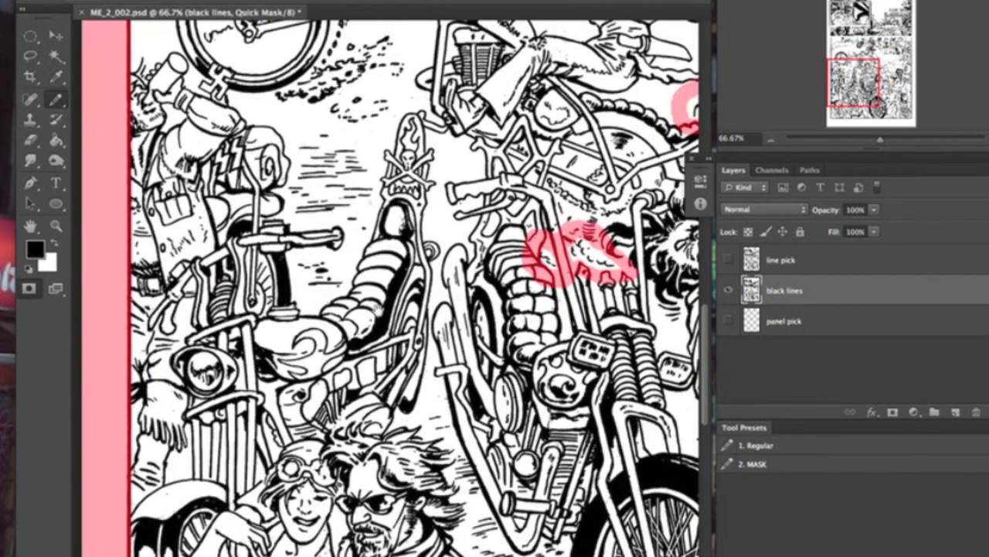
left_click_drag(406, 355, 259, 202)
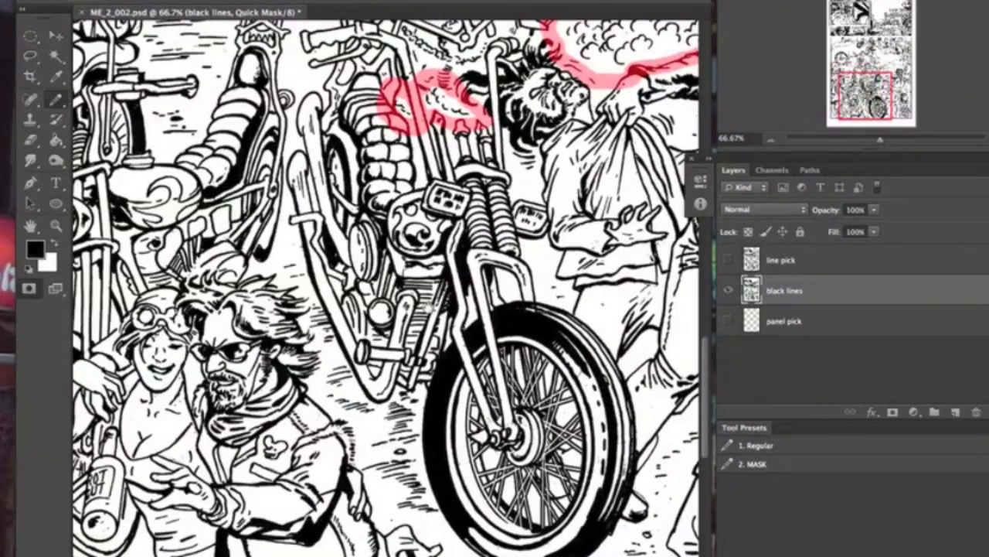
left_click_drag(469, 307, 233, 307)
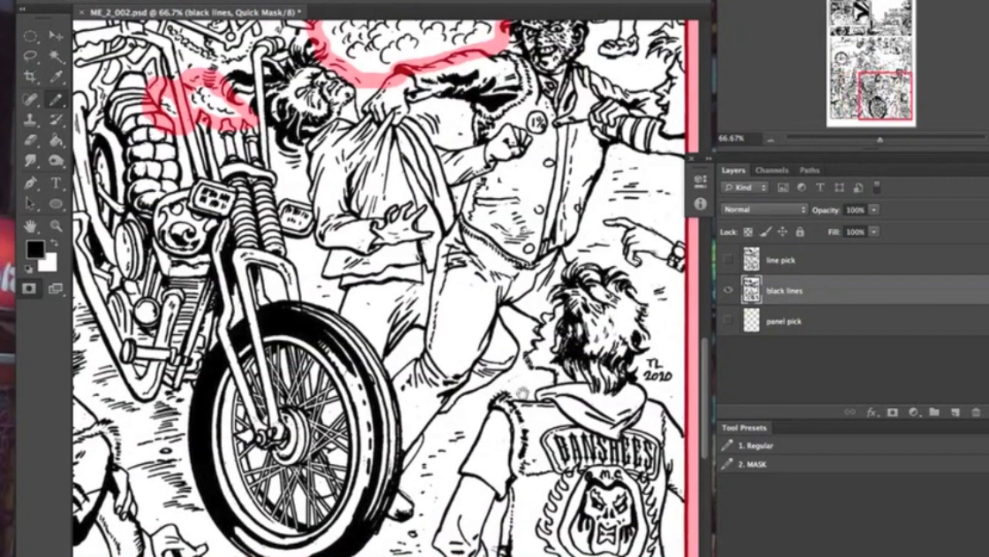
left_click_drag(533, 349, 486, 410)
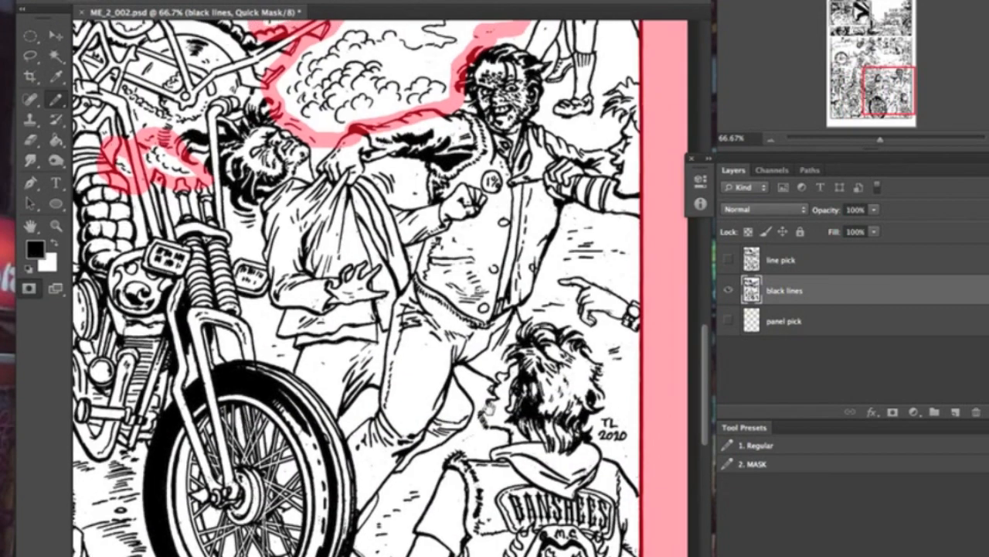
left_click(773, 138)
left_click(773, 137)
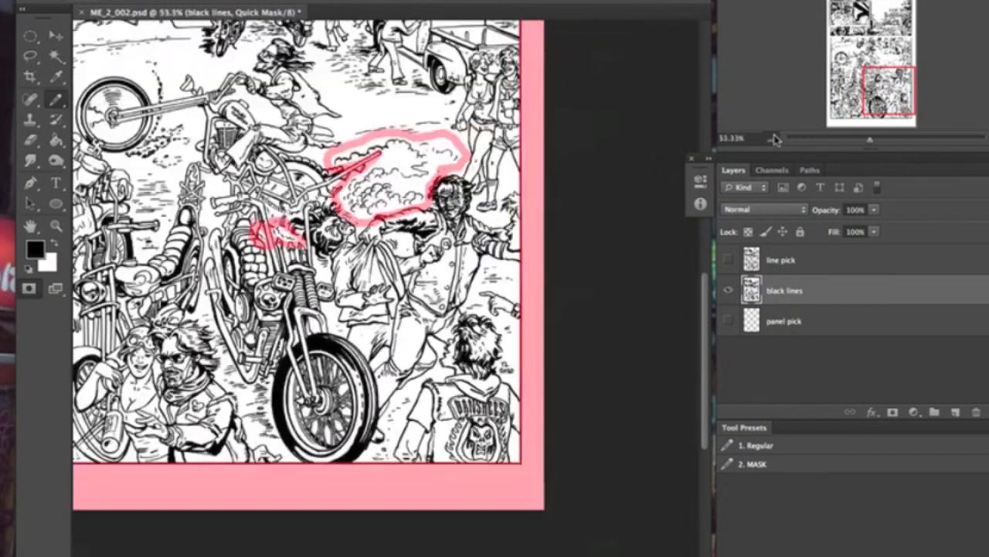
left_click(773, 137)
left_click_drag(333, 232, 395, 377)
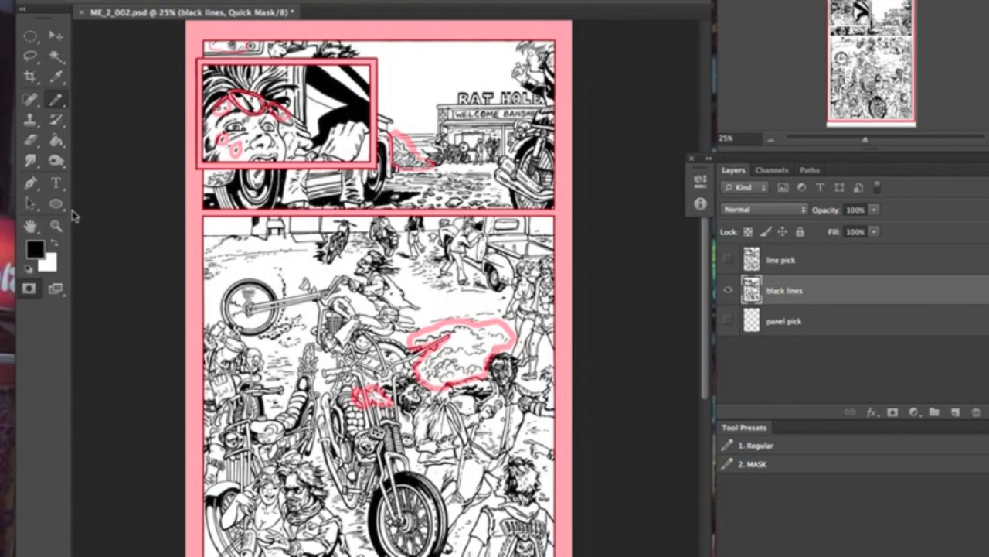
Fill the Quick Mask with black in the top panel, the inset panel and the lower panel, around the outlined areas
left_click(55, 139)
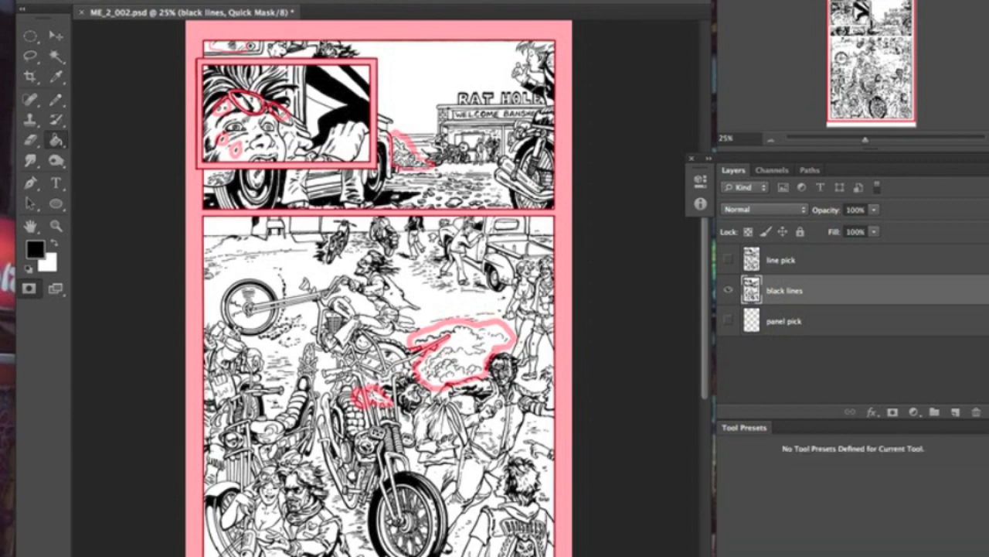
left_click(429, 93)
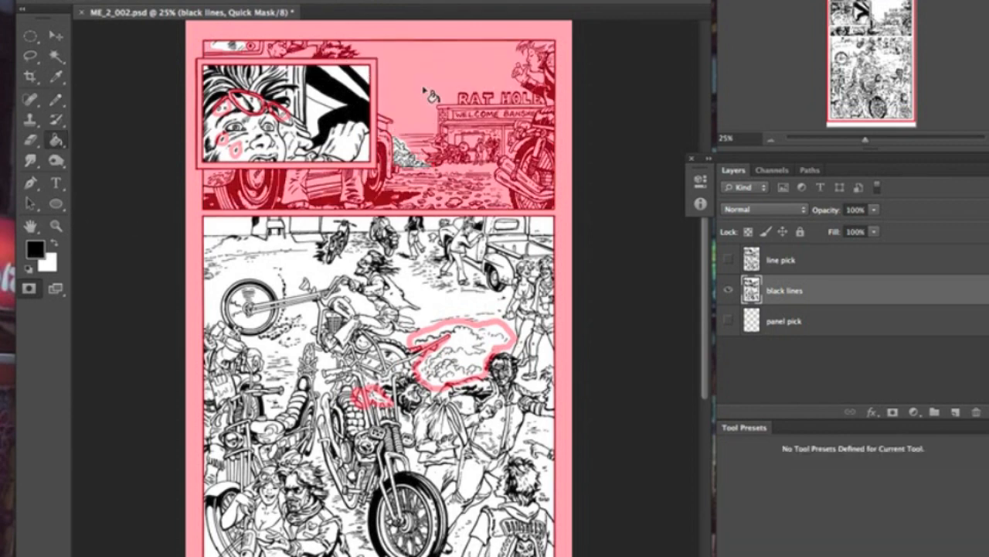
left_click(295, 109)
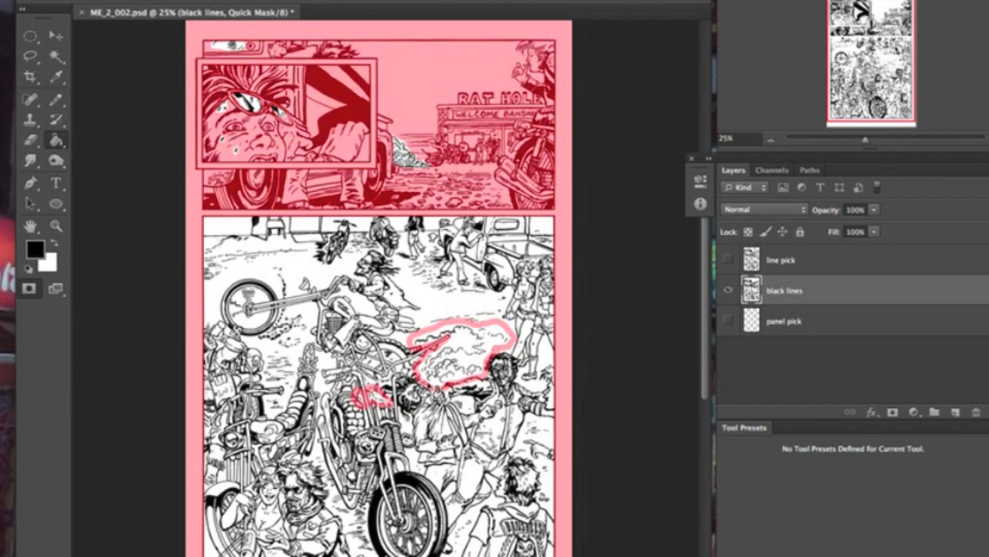
left_click(422, 305)
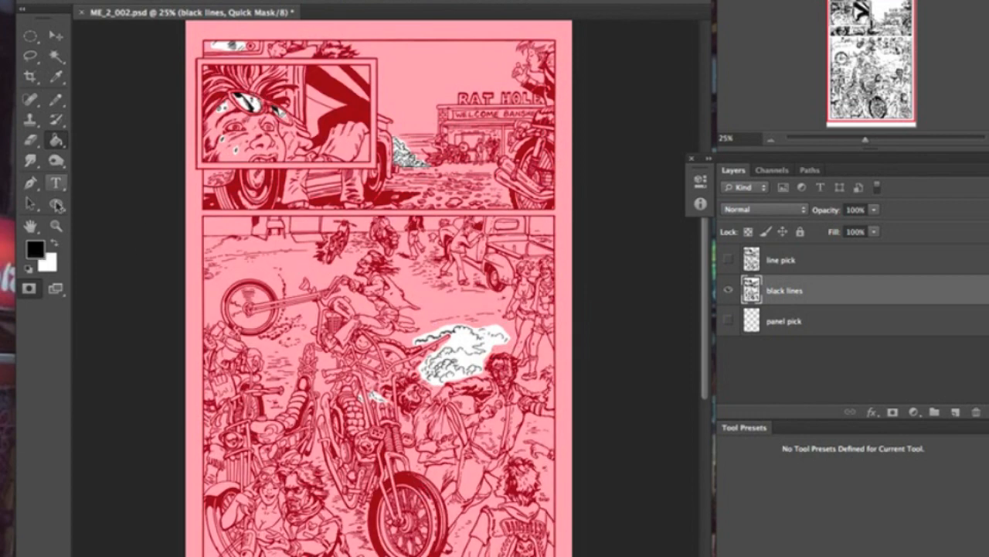
Unmask the lower edge of the large goggle lens and the missed sweat drop beside the nose with the white Pencil
left_click(55, 225)
left_click_drag(191, 27, 397, 420)
scroll(486, 283, "down", 10)
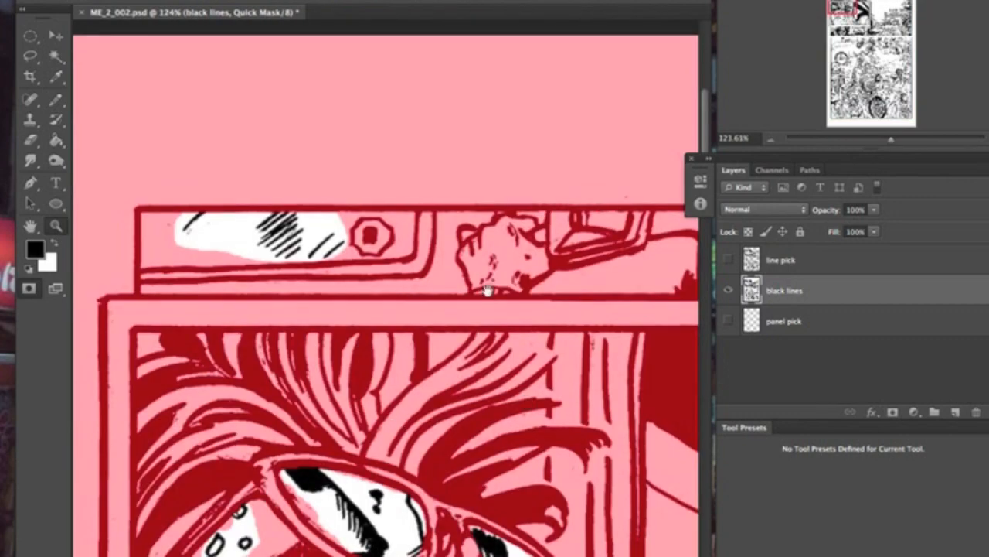
scroll(486, 283, "right", 3)
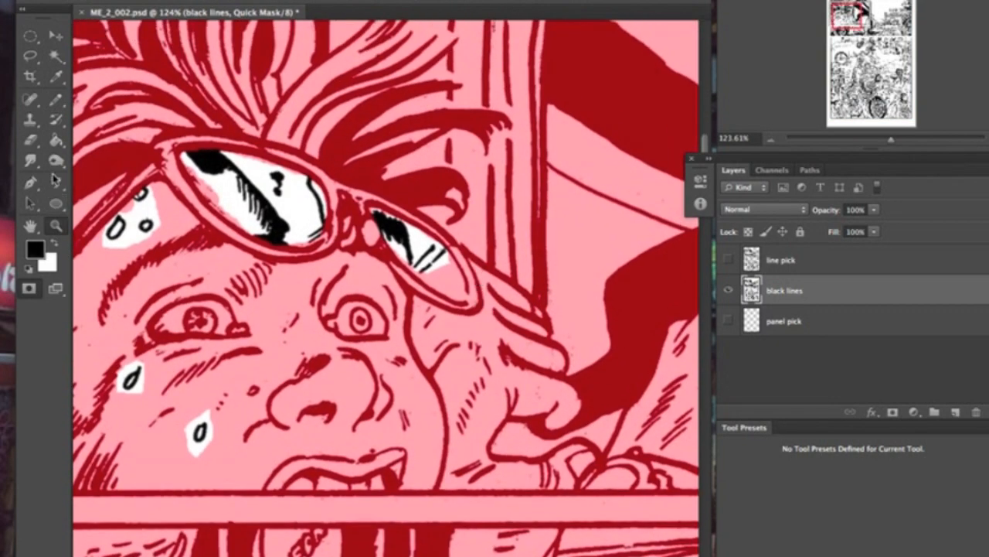
left_click(55, 99)
key("x")
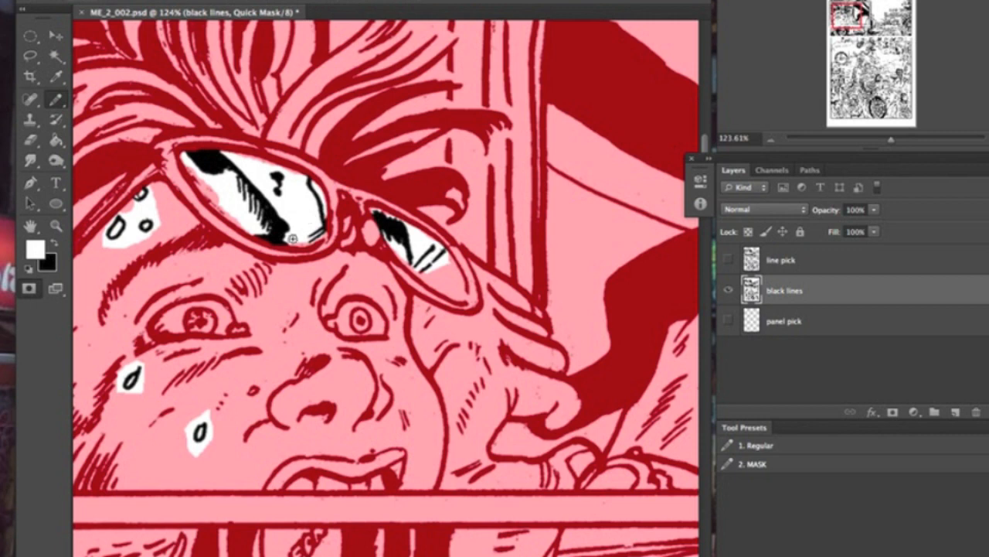
left_click_drag(258, 228, 299, 237)
left_click(255, 390)
Examine the filled mask across the inset, top and lower panels for missed areas, ending with the whole page in view
left_click_drag(573, 389, 422, 353)
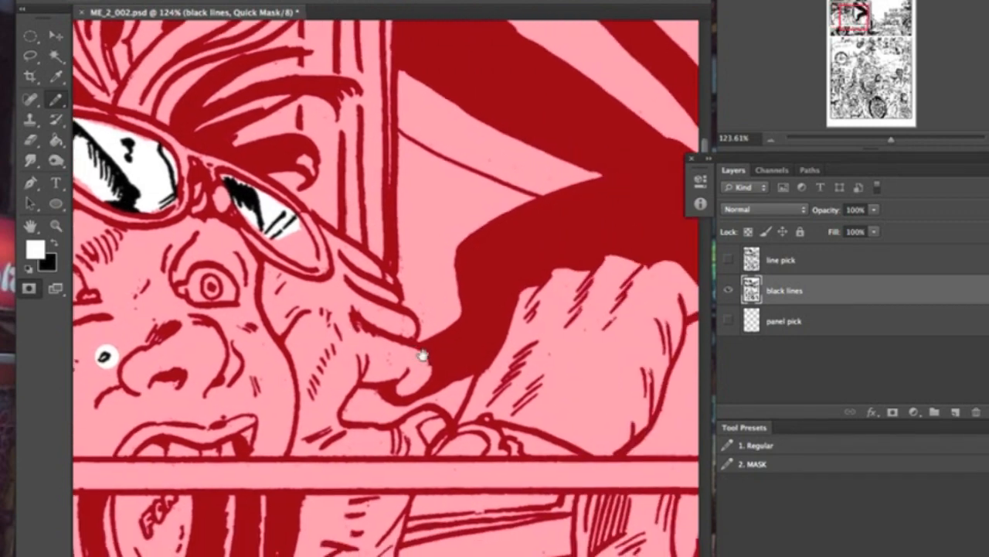
left_click_drag(503, 349, 146, 412)
left_click_drag(657, 298, 224, 364)
left_click_drag(529, 361, 494, 305)
left_click_drag(244, 379, 657, 116)
left_click_drag(402, 541, 569, 232)
left_click_drag(525, 533, 649, 224)
left_click_drag(441, 404, 208, 246)
left_click_drag(571, 437, 405, 346)
left_click_drag(470, 310, 579, 305)
left_click_drag(365, 408, 442, 194)
left_click_drag(397, 304, 543, 149)
left_click_drag(649, 254, 533, 181)
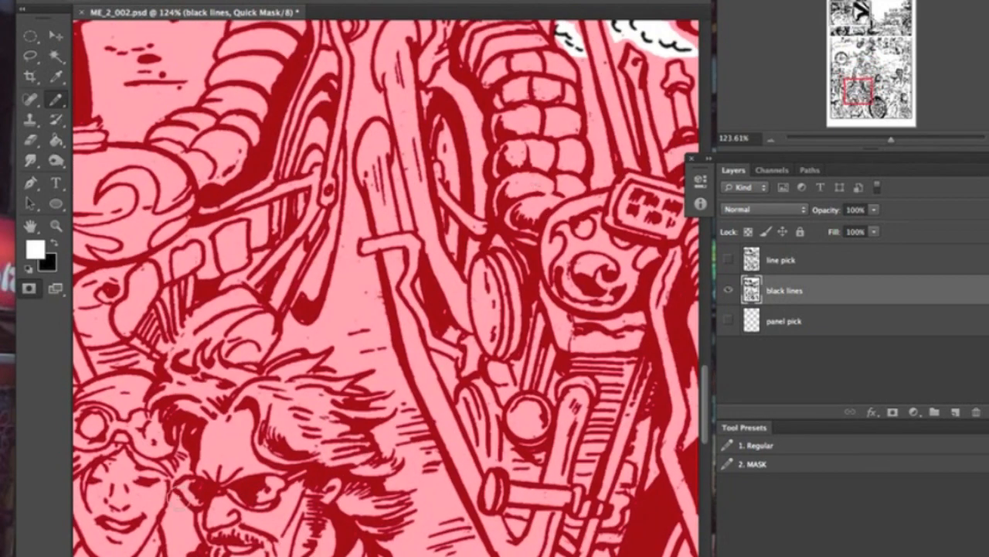
left_click_drag(493, 500, 232, 448)
left_click_drag(573, 434, 270, 400)
left_click_drag(680, 446, 105, 357)
left_click_drag(232, 193, 409, 392)
left_click_drag(255, 322, 474, 518)
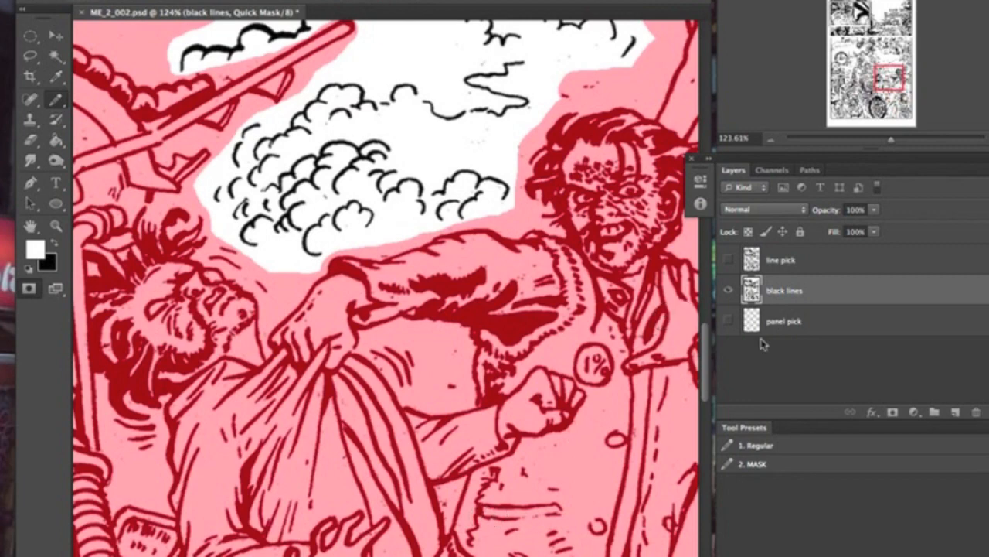
left_click(771, 144)
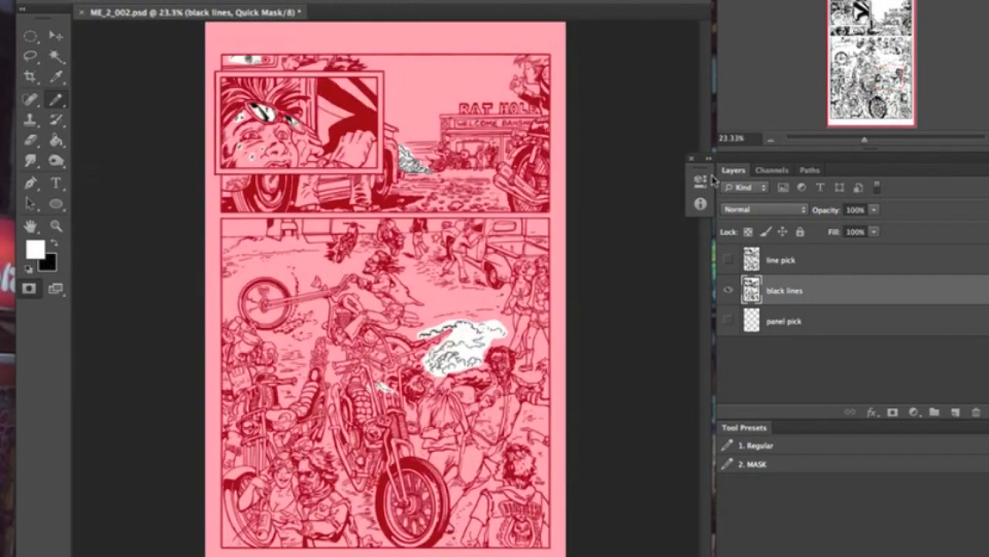
Exit Quick Mask and cut the selected glass, sweat and dust areas from the black lines layer onto a new layer
left_click(28, 288)
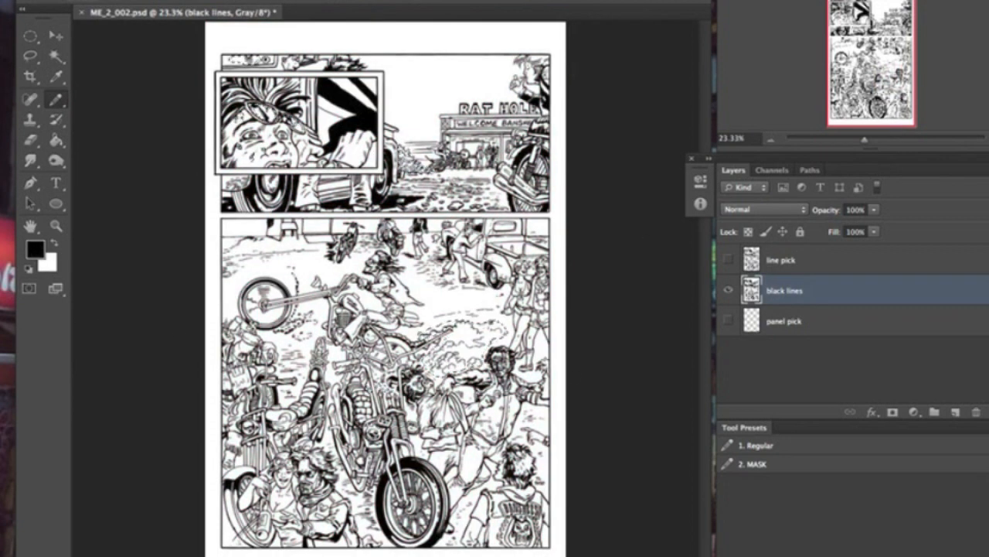
left_click(55, 56)
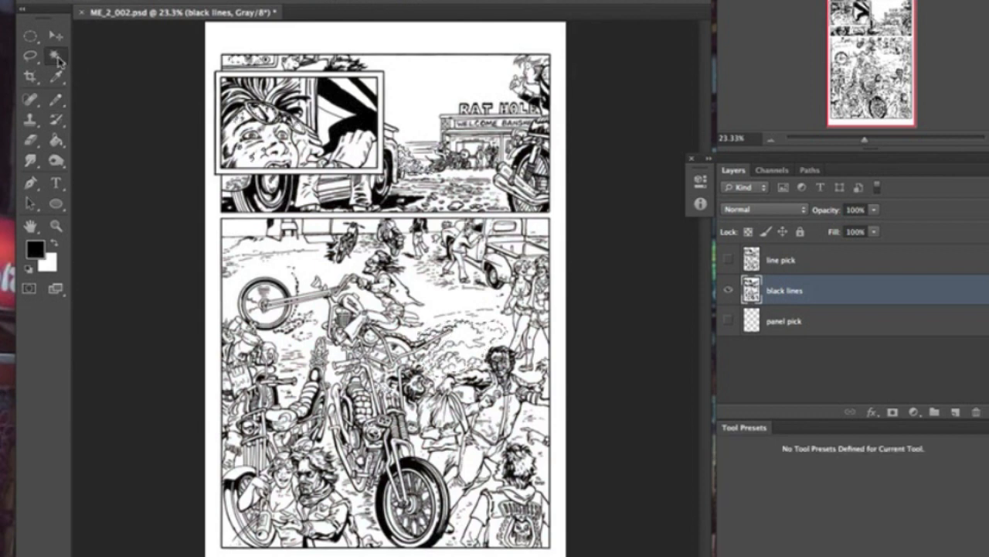
right_click(463, 354)
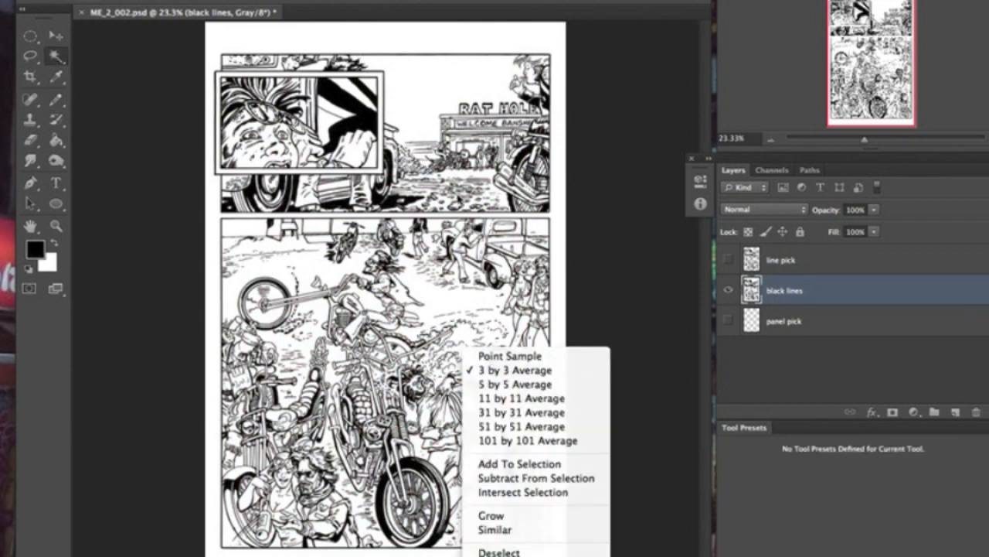
key("Escape")
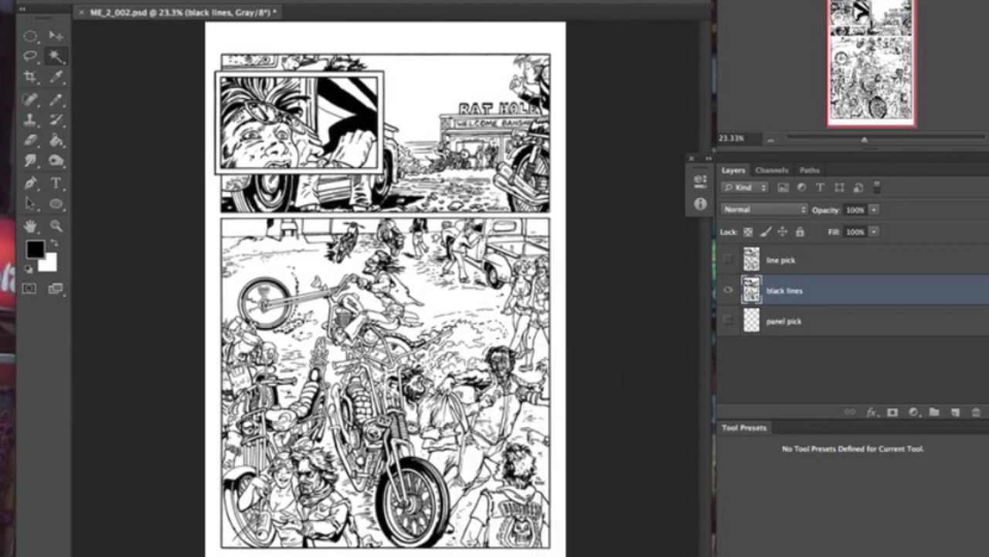
right_click(422, 78)
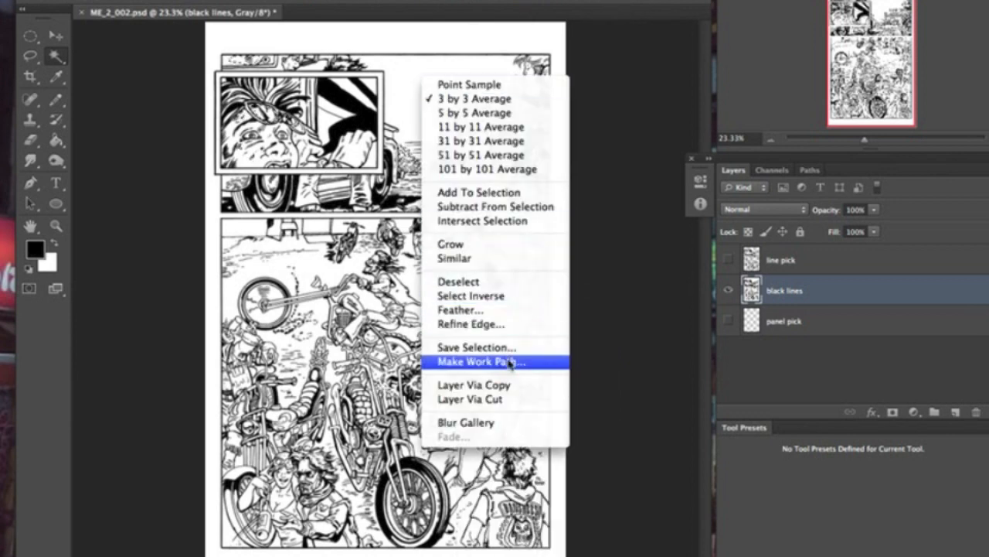
left_click(461, 399)
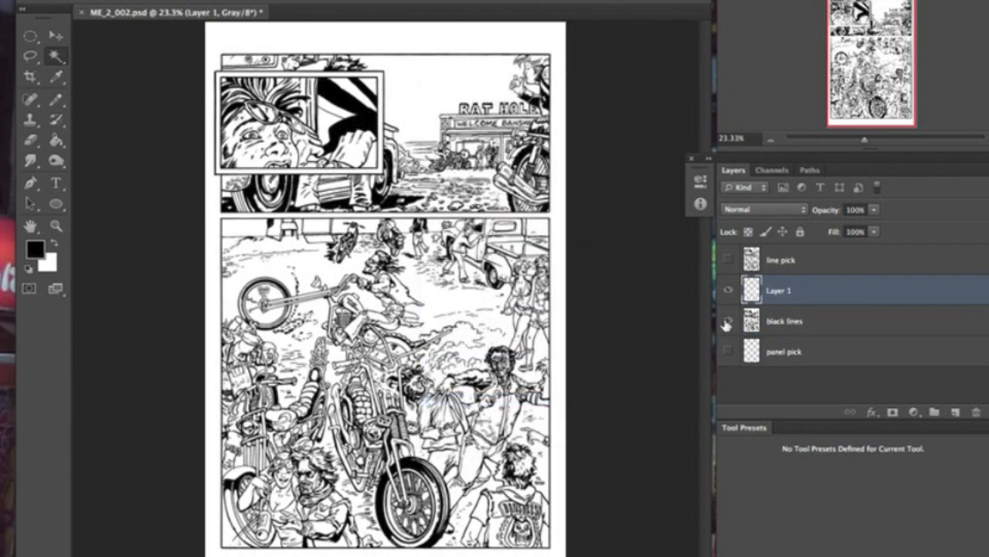
Hide the black lines layer and examine the cut-out dust, goggle and sweat artwork on Layer 1
left_click(727, 321)
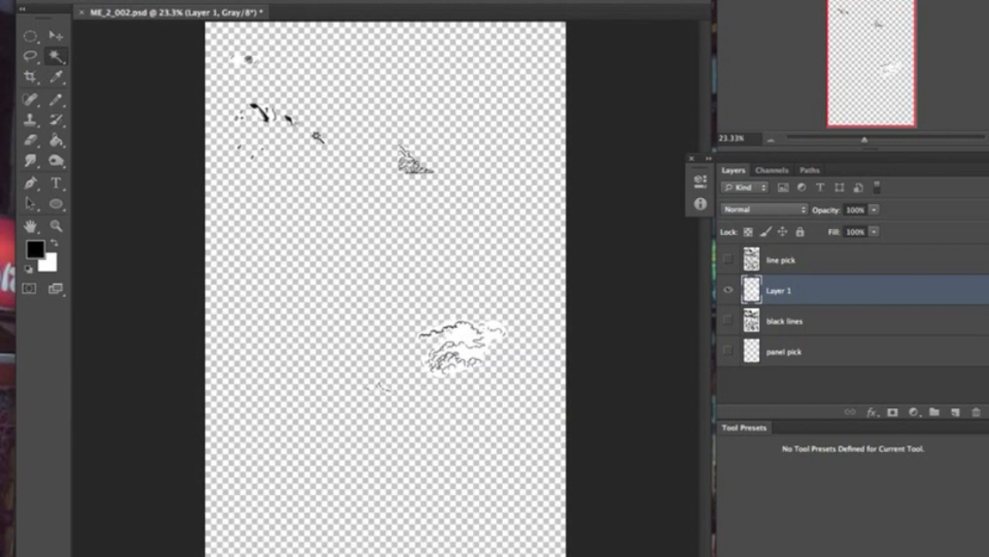
left_click(56, 225)
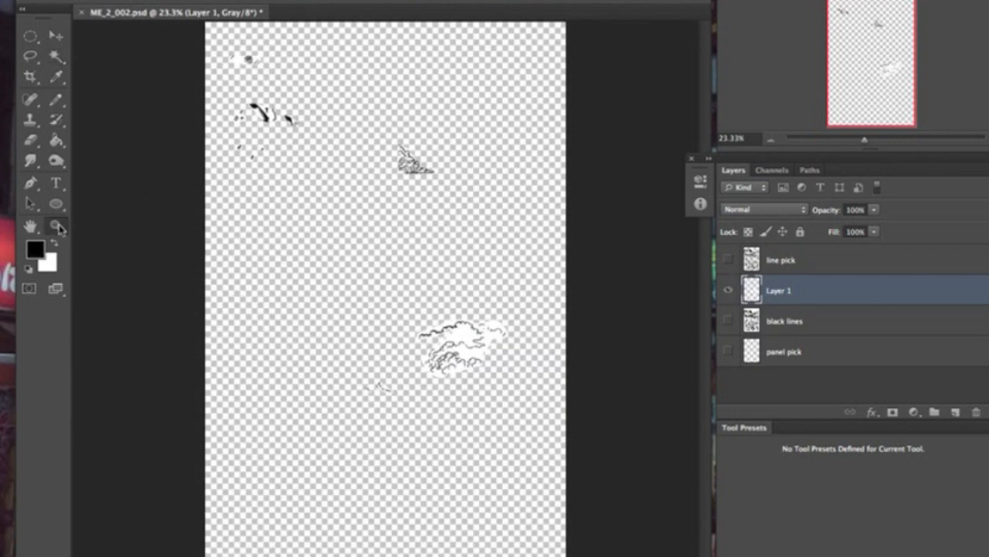
left_click_drag(368, 122, 460, 244)
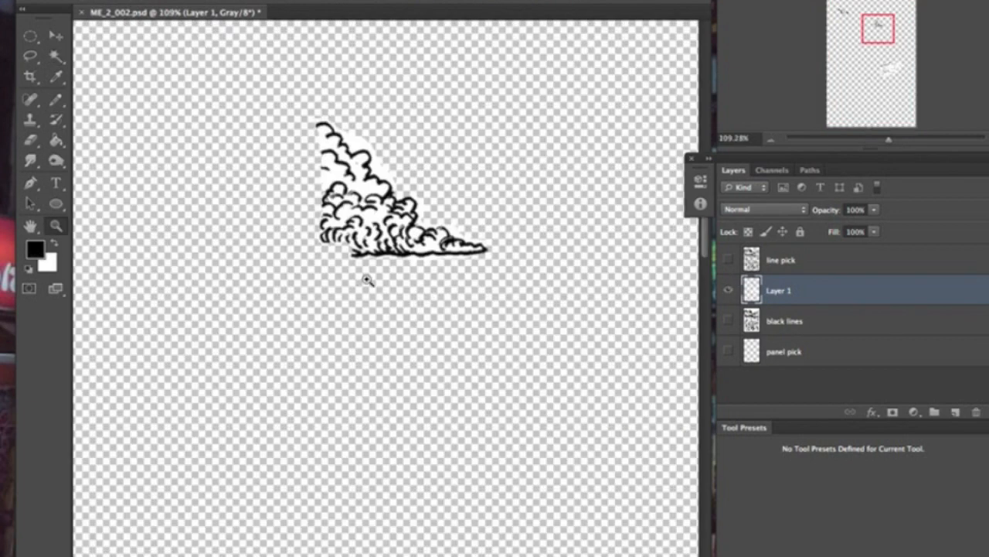
left_click_drag(875, 24, 828, 14)
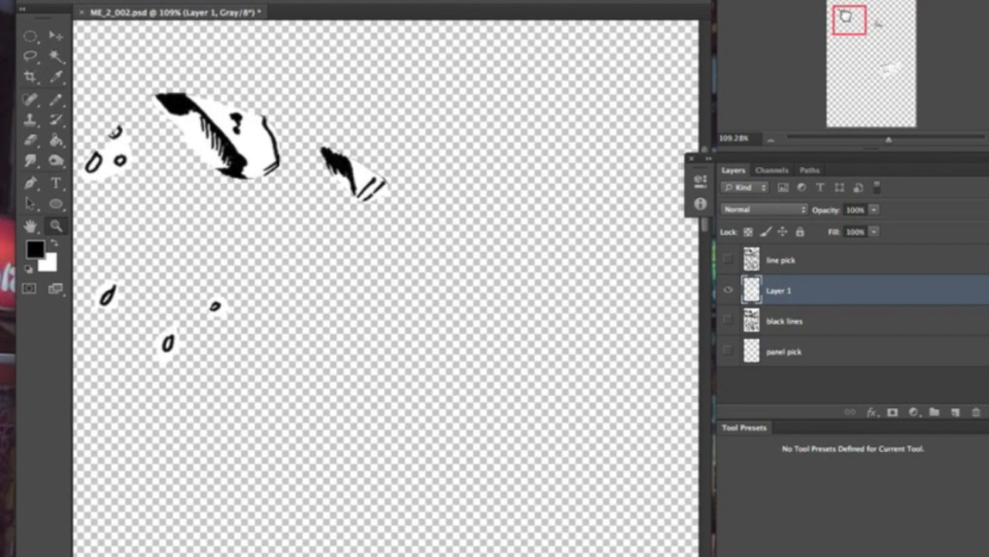
Show only the black lines layer and examine the holes left by the cut-out areas across the page
left_click(727, 291)
left_click(727, 320)
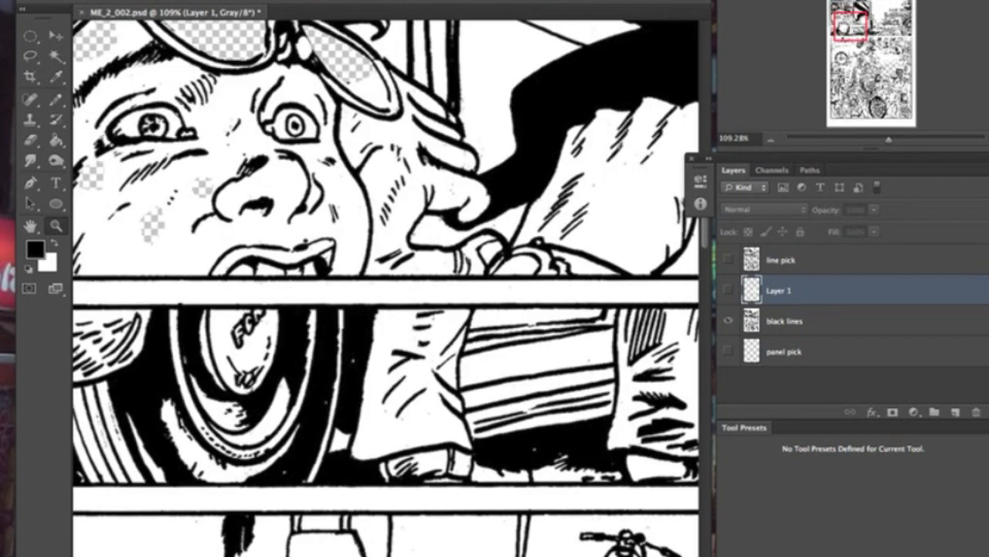
left_click_drag(851, 26, 846, 44)
left_click_drag(860, 51, 888, 69)
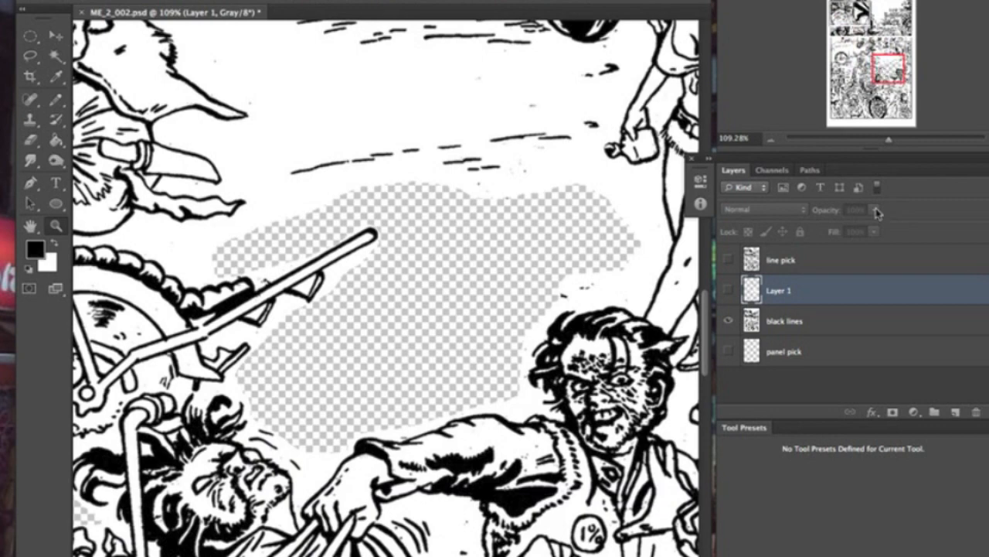
left_click(772, 142)
left_click(772, 142)
left_click(771, 142)
left_click(772, 141)
left_click(771, 142)
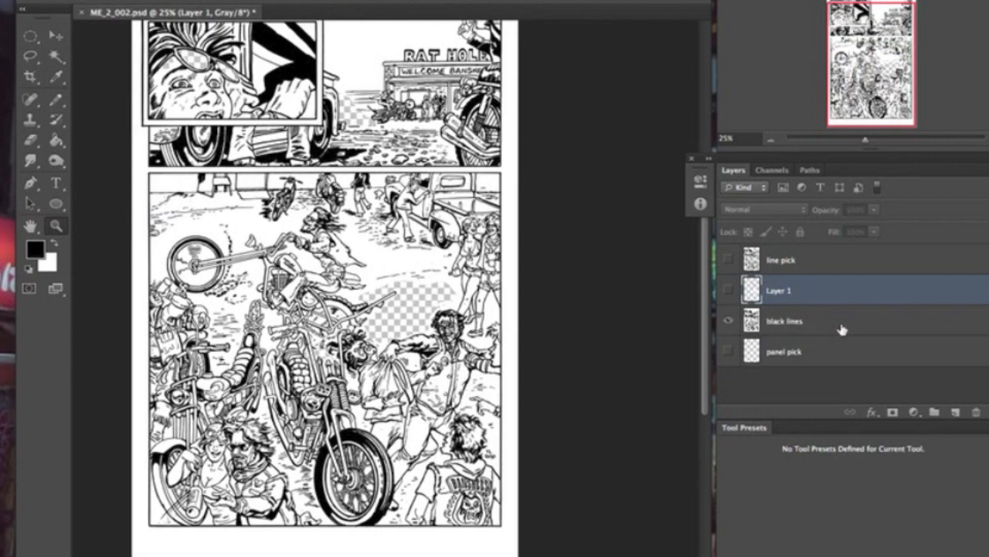
Add a new layer directly above the panel pick layer and fill it with white
left_click(846, 351)
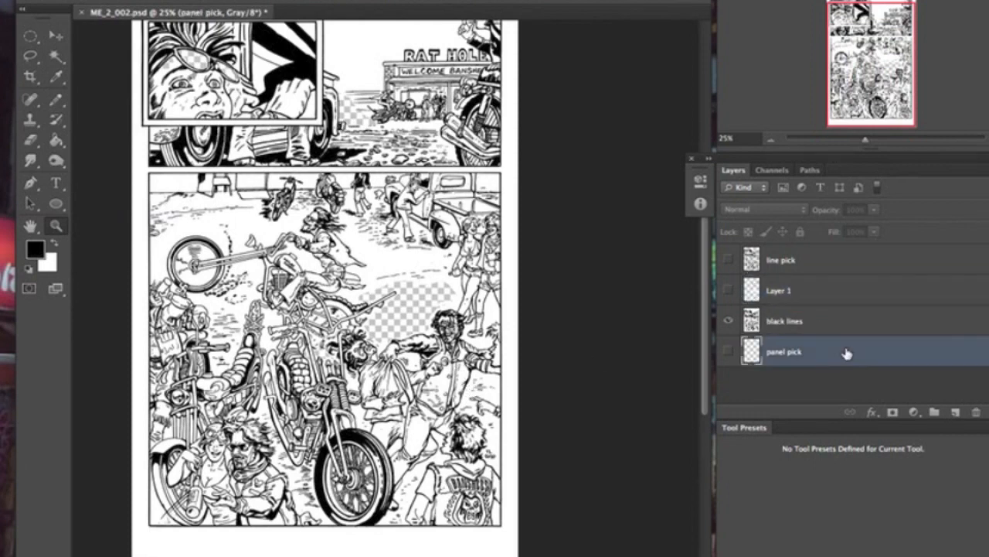
left_click(955, 412)
left_click(53, 243)
left_click(56, 140)
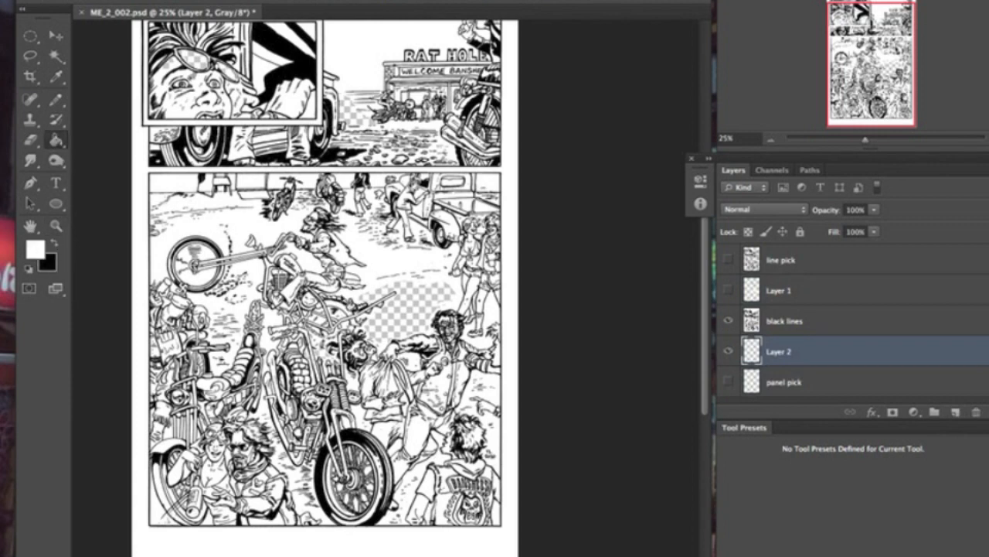
left_click(411, 313)
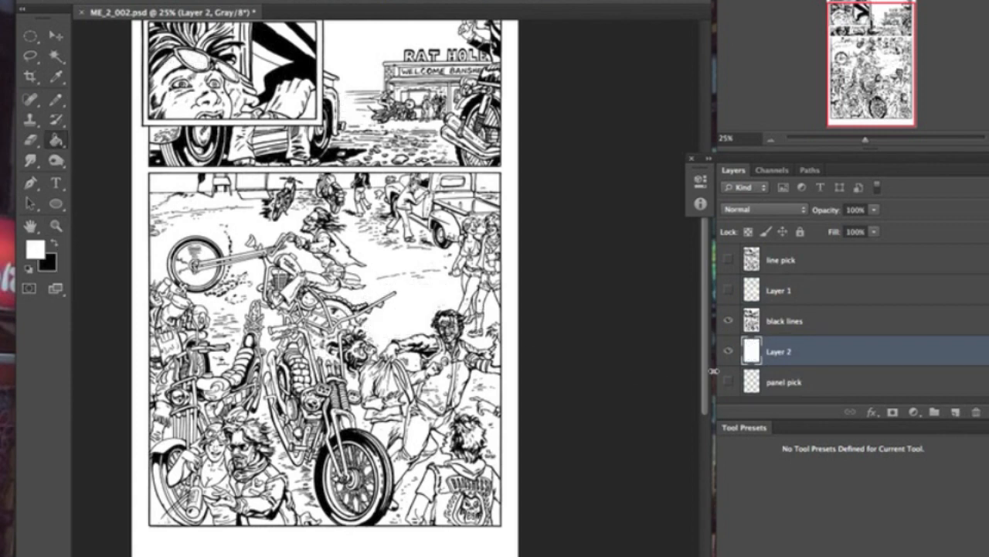
Duplicate the white Layer 2 beneath Layer 1, show Layer 1, and merge it down onto the copy
mouse_move(864, 349)
left_mouse_down()
mouse_move(943, 382)
mouse_move(957, 411)
mouse_move(839, 325)
mouse_move(834, 309)
left_mouse_up()
left_click(728, 289)
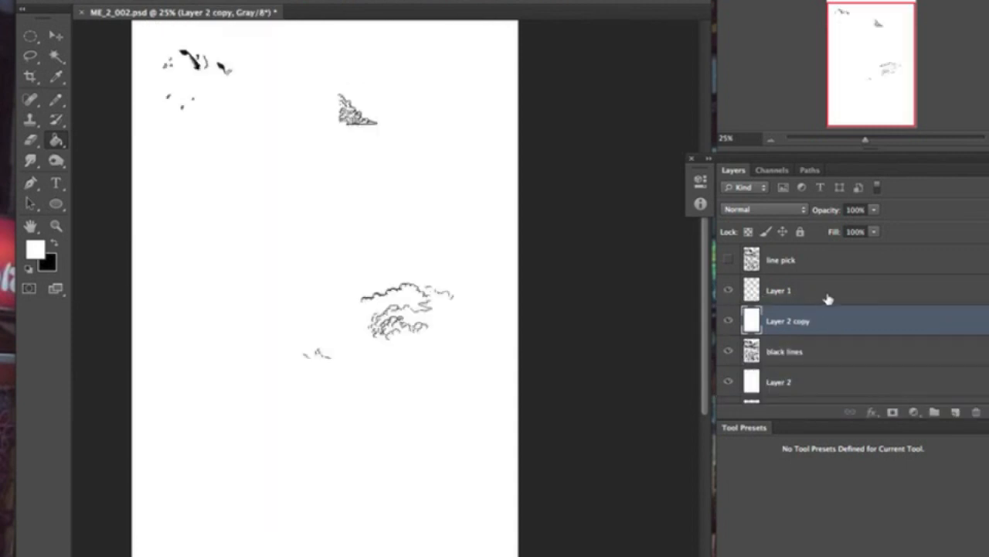
left_click(826, 297)
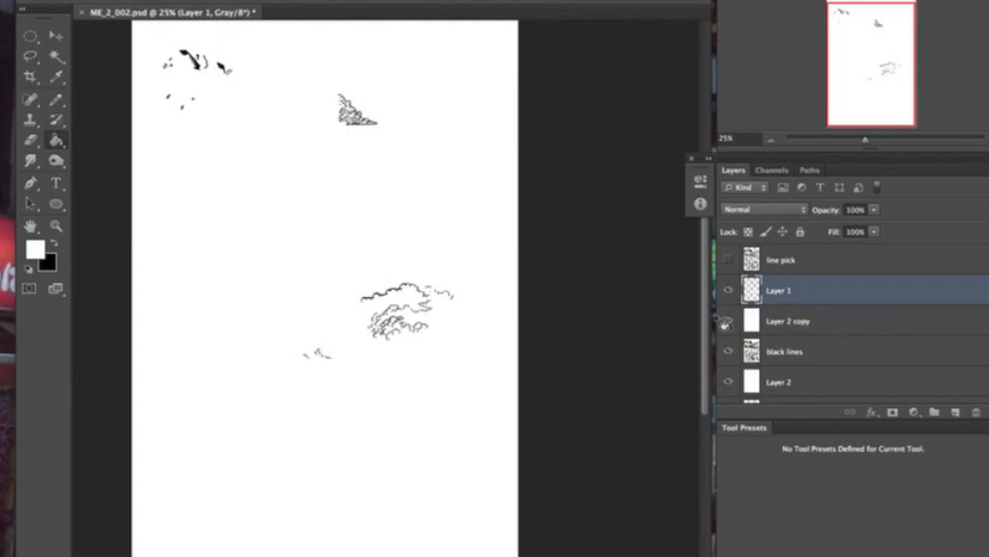
key("BackSpace")
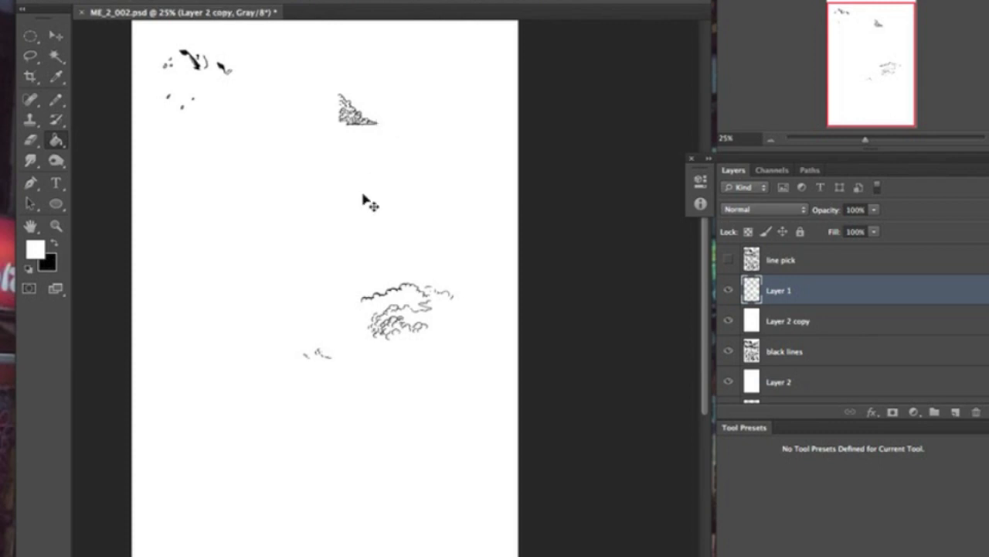
Rename the merged layer as "colored lines" and hide it
double_click(780, 299)
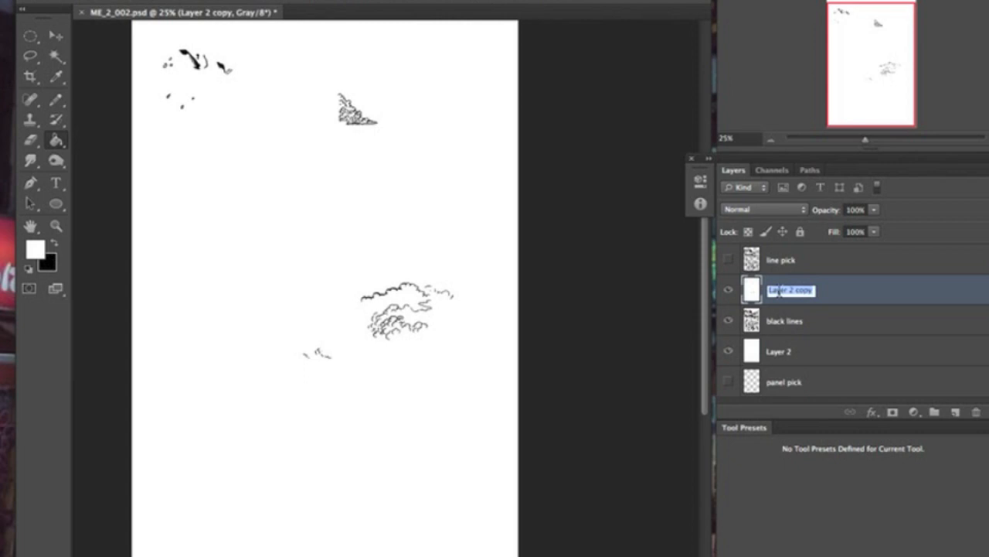
type("colored lines")
left_click(728, 290)
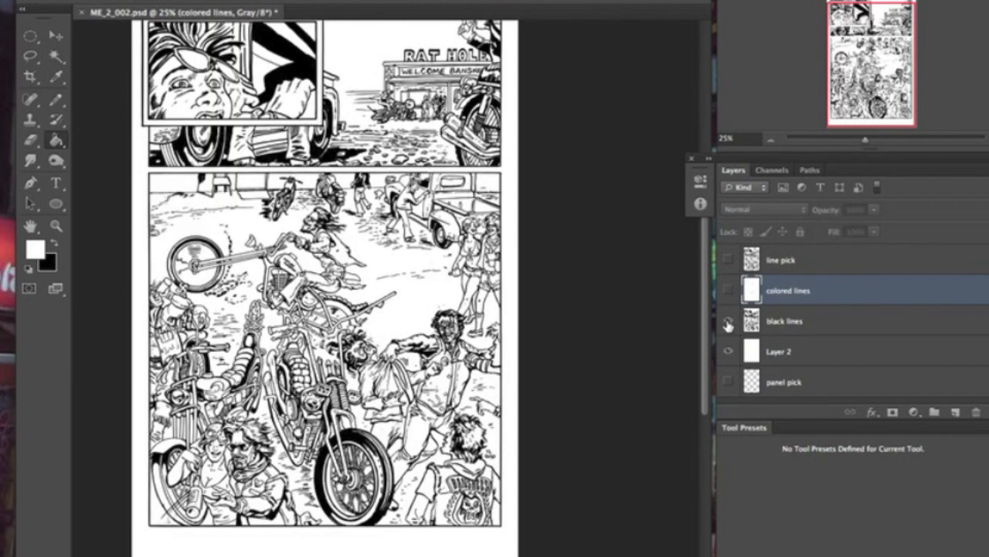
Merge the black lines layer down onto the white Layer 2 and rename the result as "black lines"
left_click(855, 325)
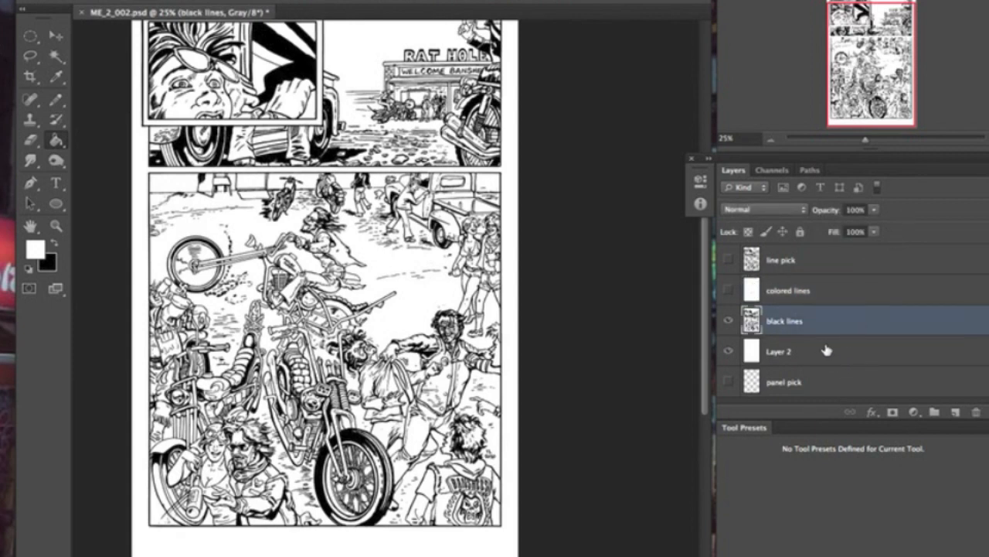
key("ctrl+e")
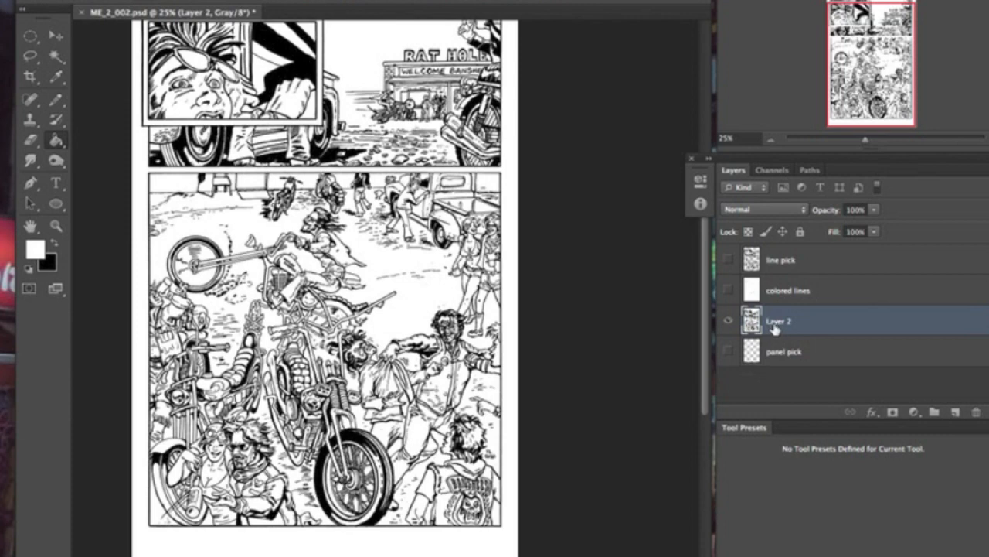
double_click(776, 323)
type("llack lines")
key("Return")
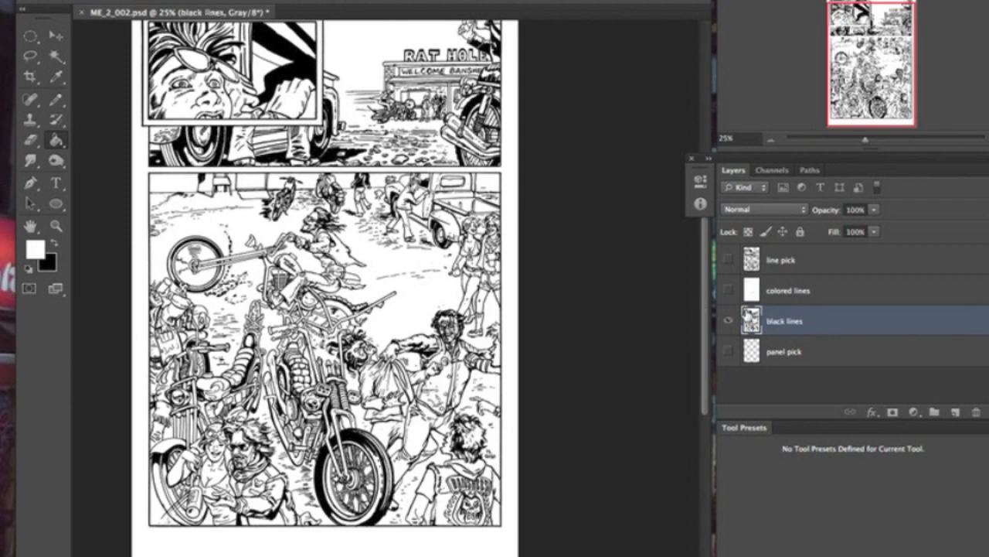
Move the line pick layer between black lines and panel pick, and make all four layers visible
left_click_drag(813, 262, 819, 344)
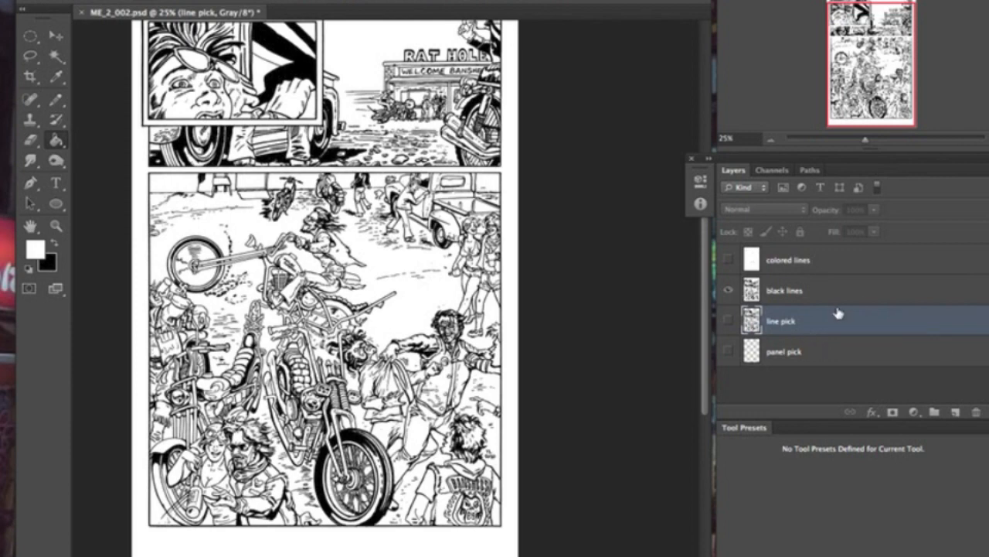
left_click(728, 260)
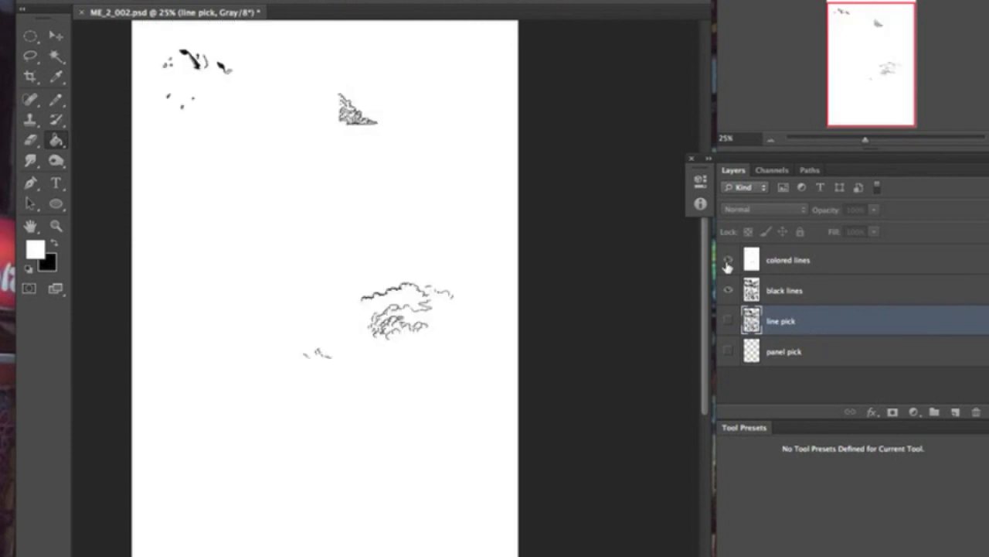
left_click(730, 324)
left_click(729, 352)
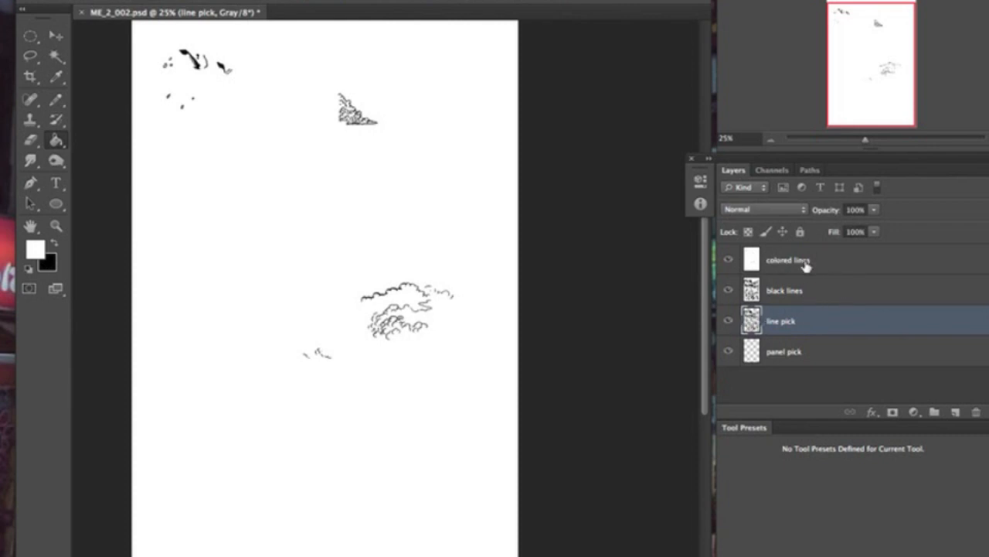
Check the stacked layers by hiding colored lines, black lines and line pick one after another, and show them all again
left_click(728, 259)
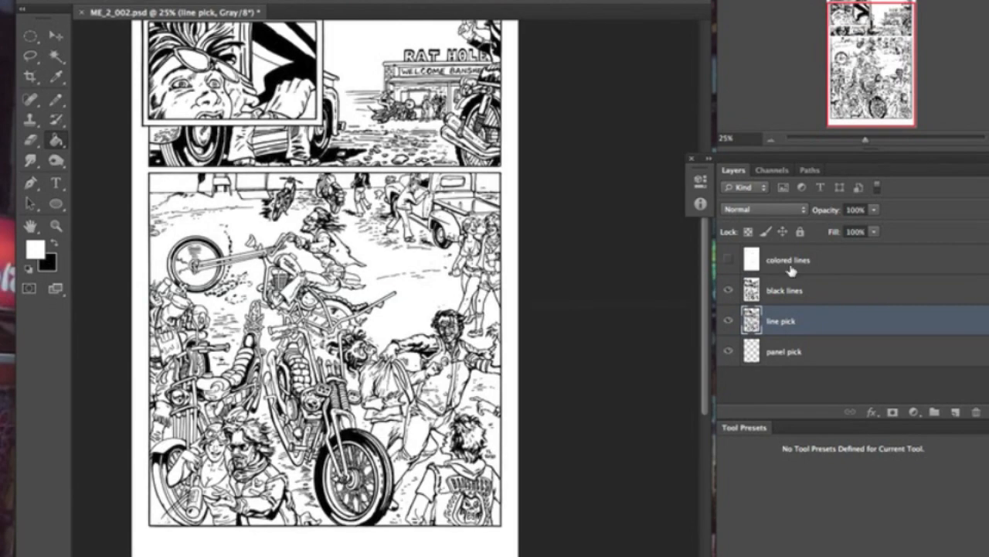
left_click(728, 290)
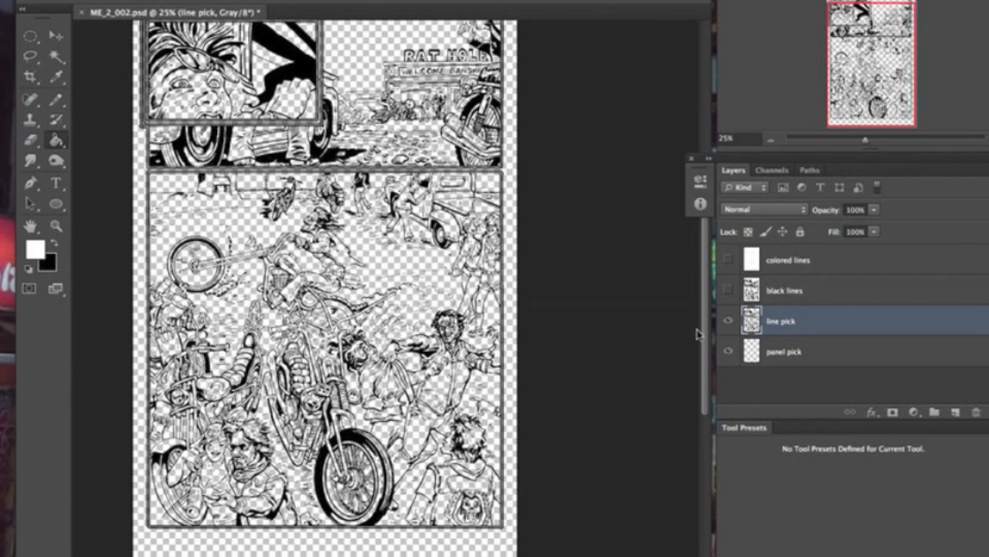
left_click(728, 321)
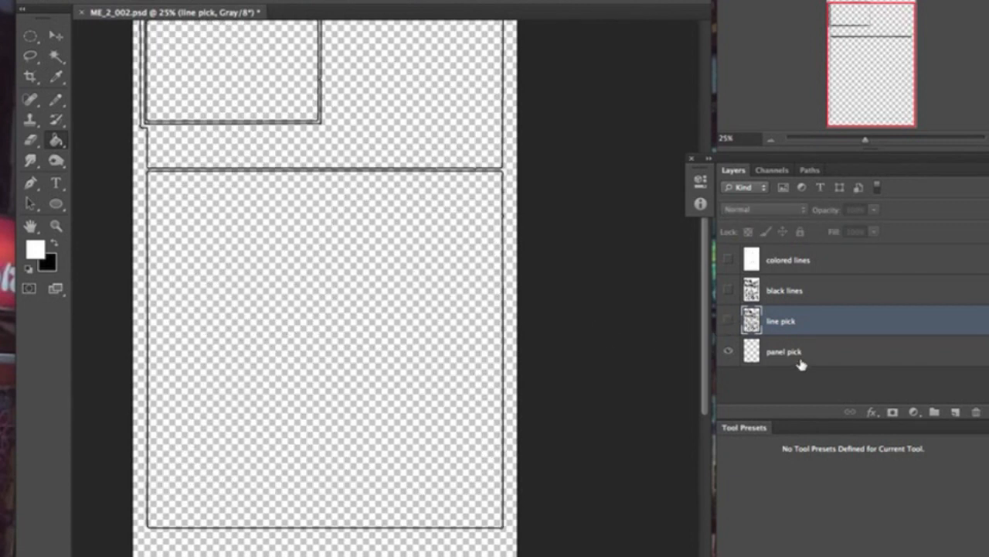
left_click(728, 321)
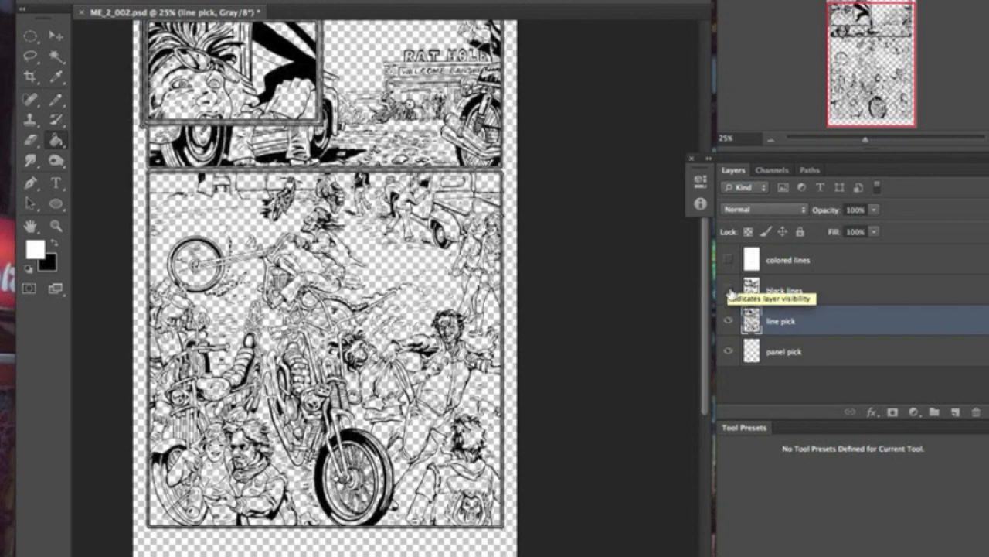
left_click(728, 290)
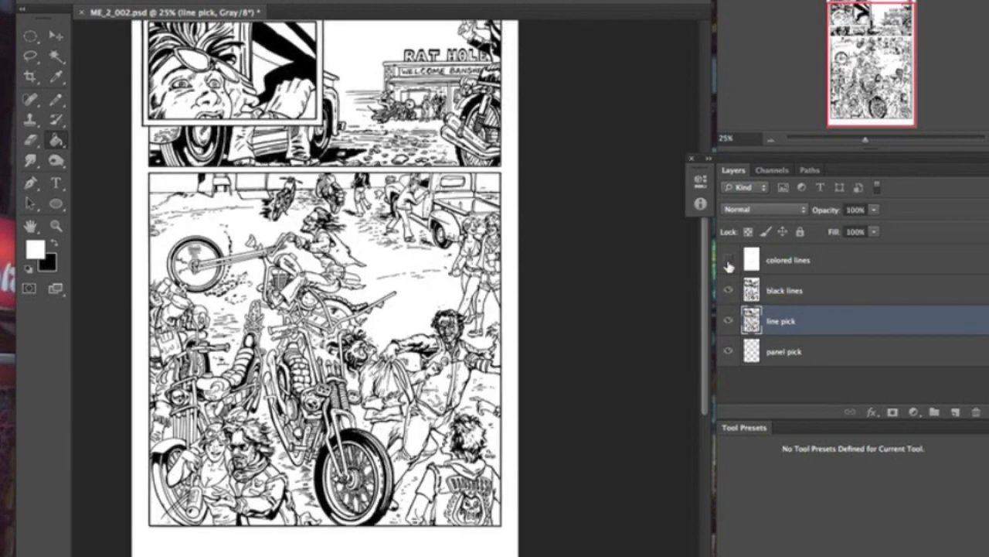
left_click(729, 262)
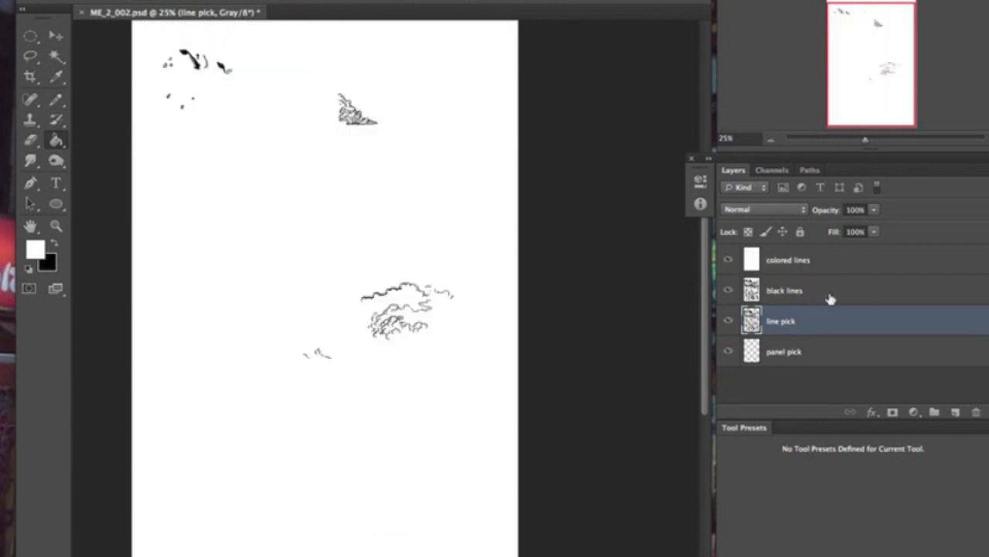
Set the colored lines layer's blend mode to Multiply
left_click(837, 263)
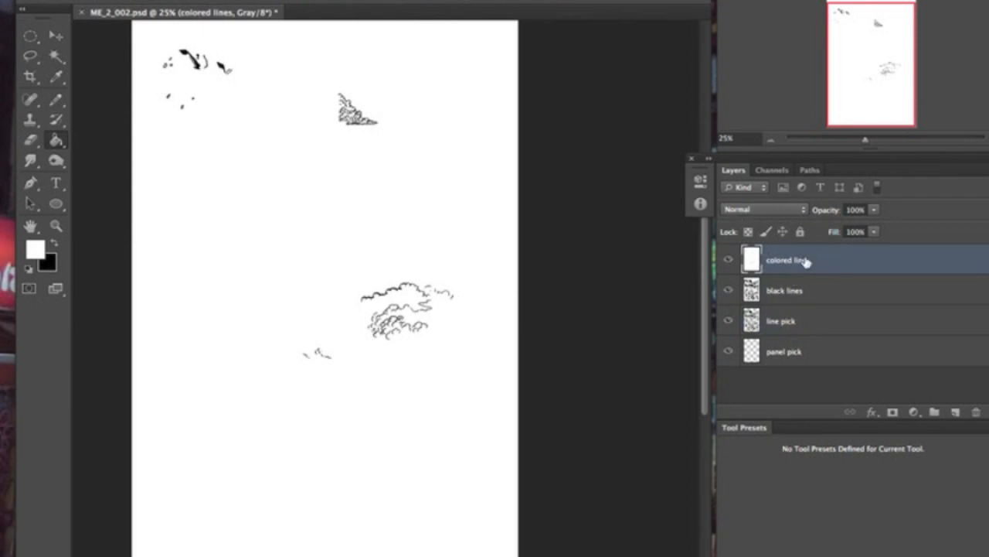
left_click(804, 212)
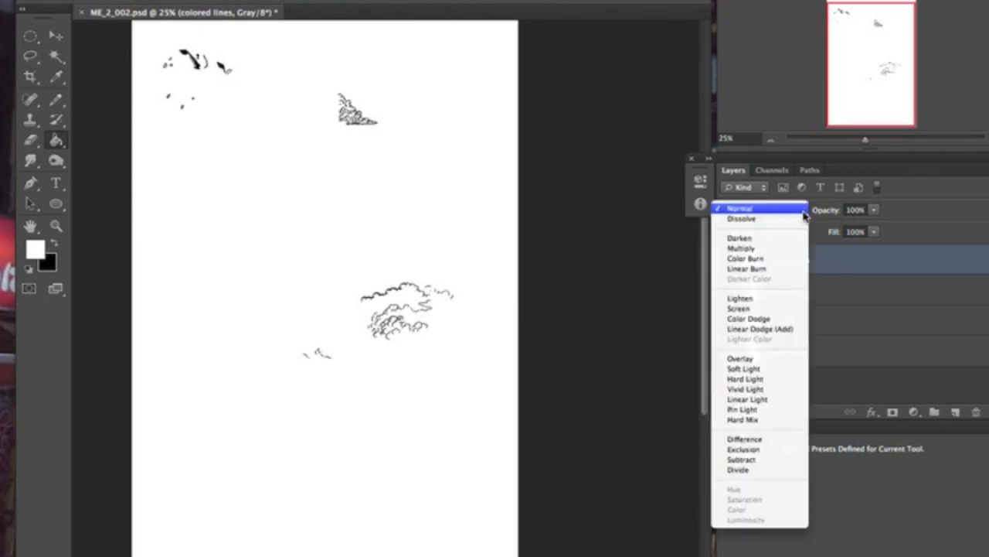
left_click(739, 249)
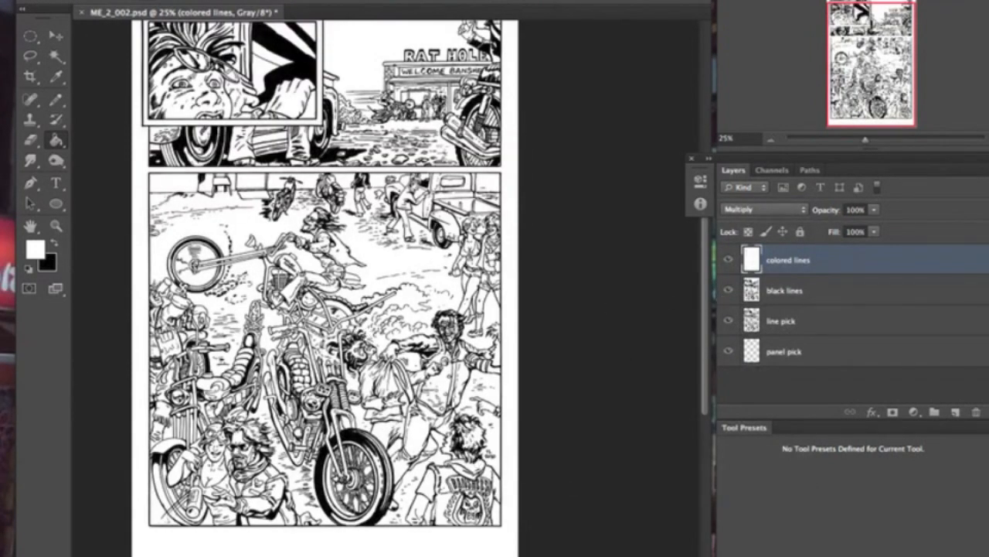
Inspect the dust cloud beside the shouting man up close with colored lines hidden and shown, and return to the whole page
left_click(56, 226)
left_click_drag(361, 279, 458, 352)
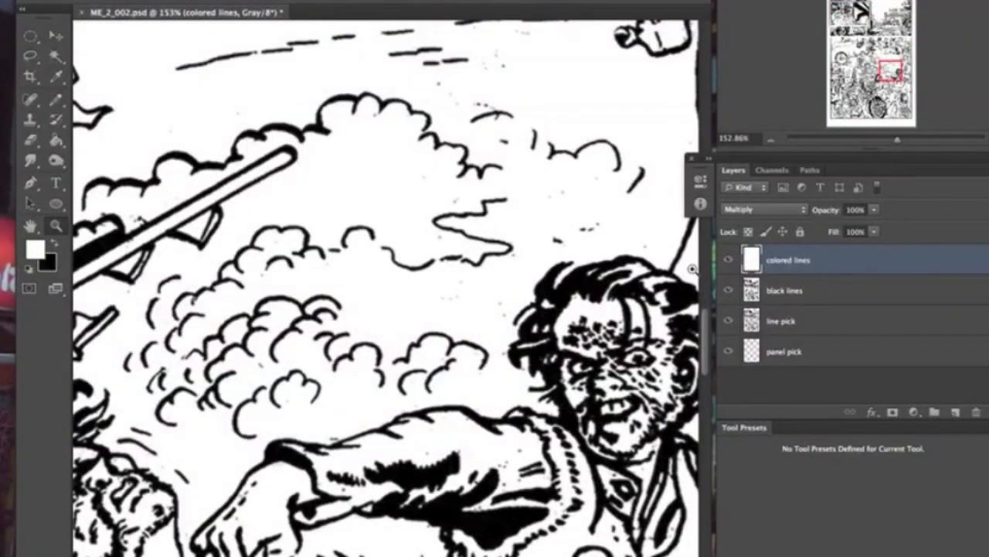
left_click(727, 262)
left_click(728, 263)
left_click(727, 262)
left_click(727, 263)
left_click(770, 140)
left_click(771, 139)
left_click(771, 140)
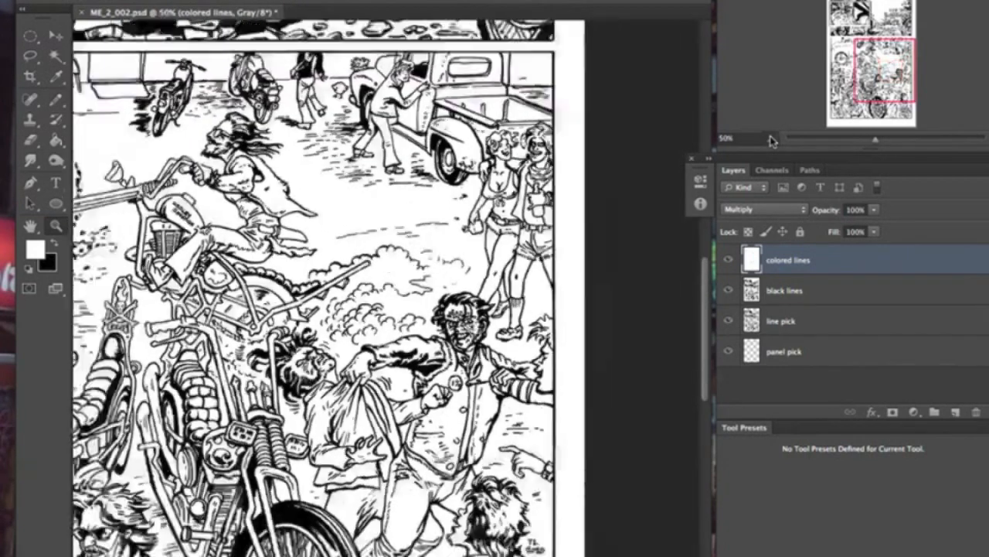
left_click(771, 140)
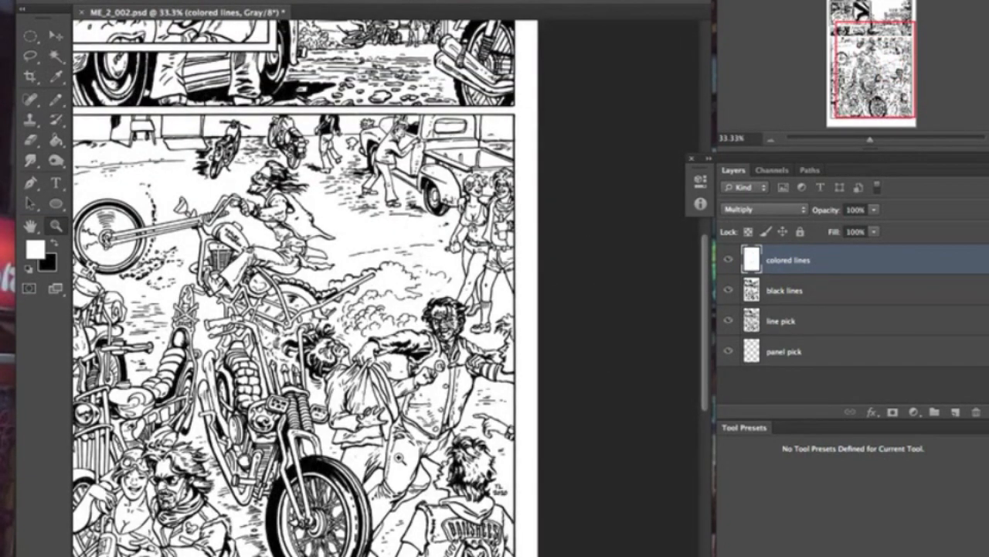
left_click(770, 142)
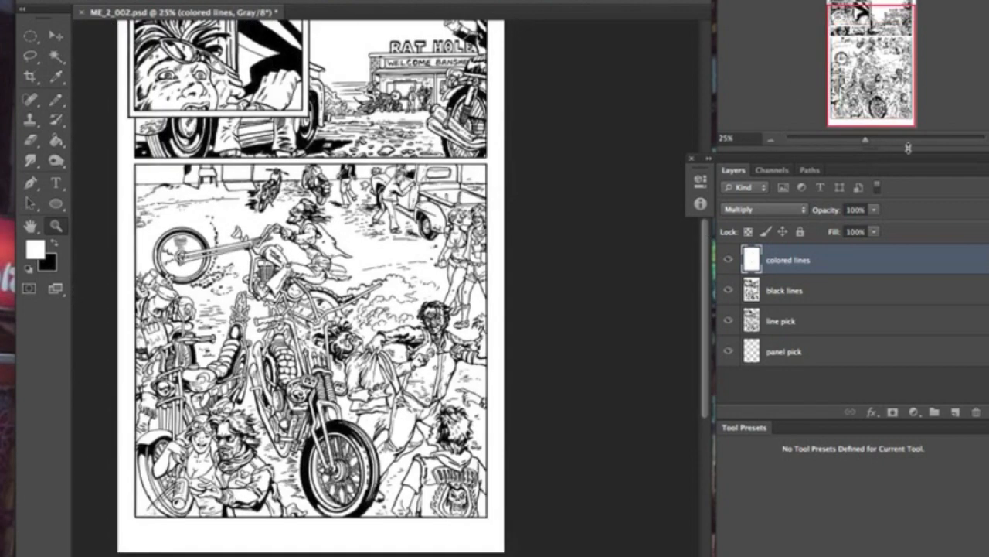
left_click_drag(881, 89, 880, 75)
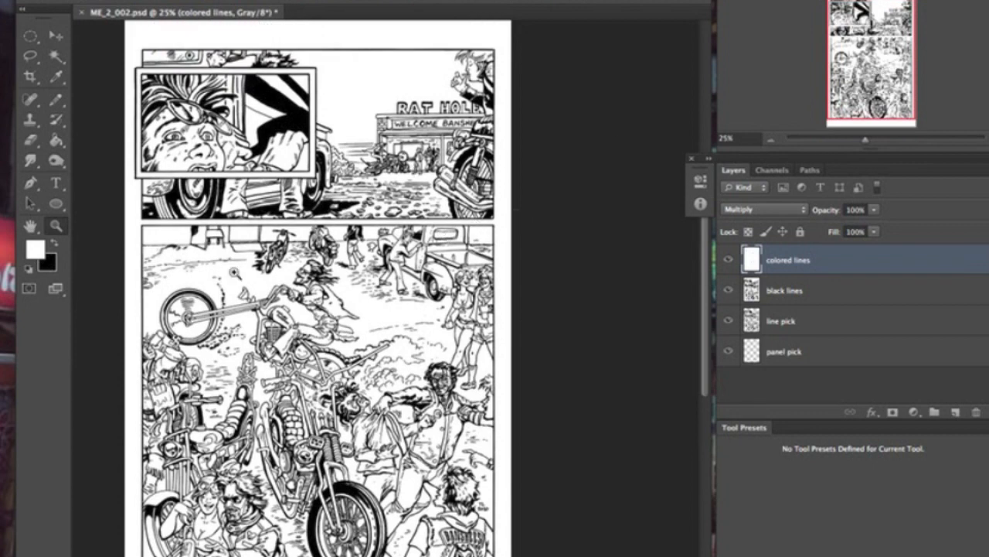